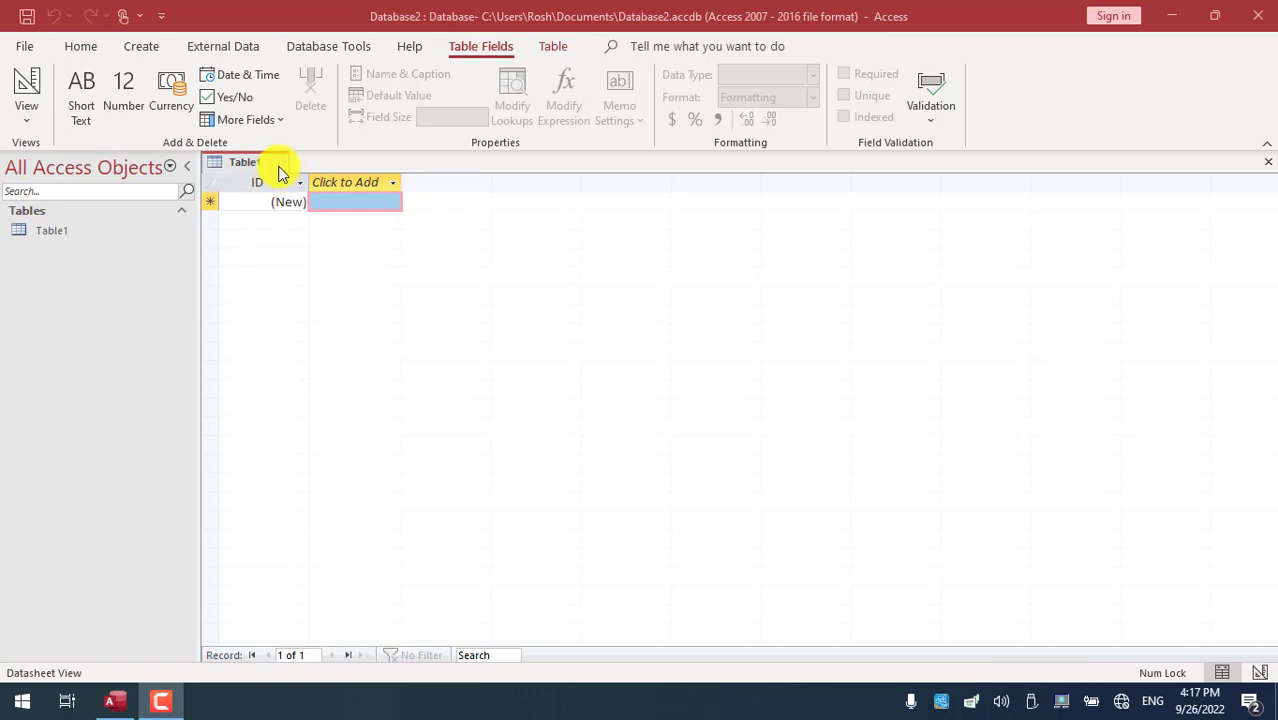
Step: Close the empty Table1 without keeping it and create a new blank table for direct field entry
{"action": "left_click", "coordinate": [280, 164]}
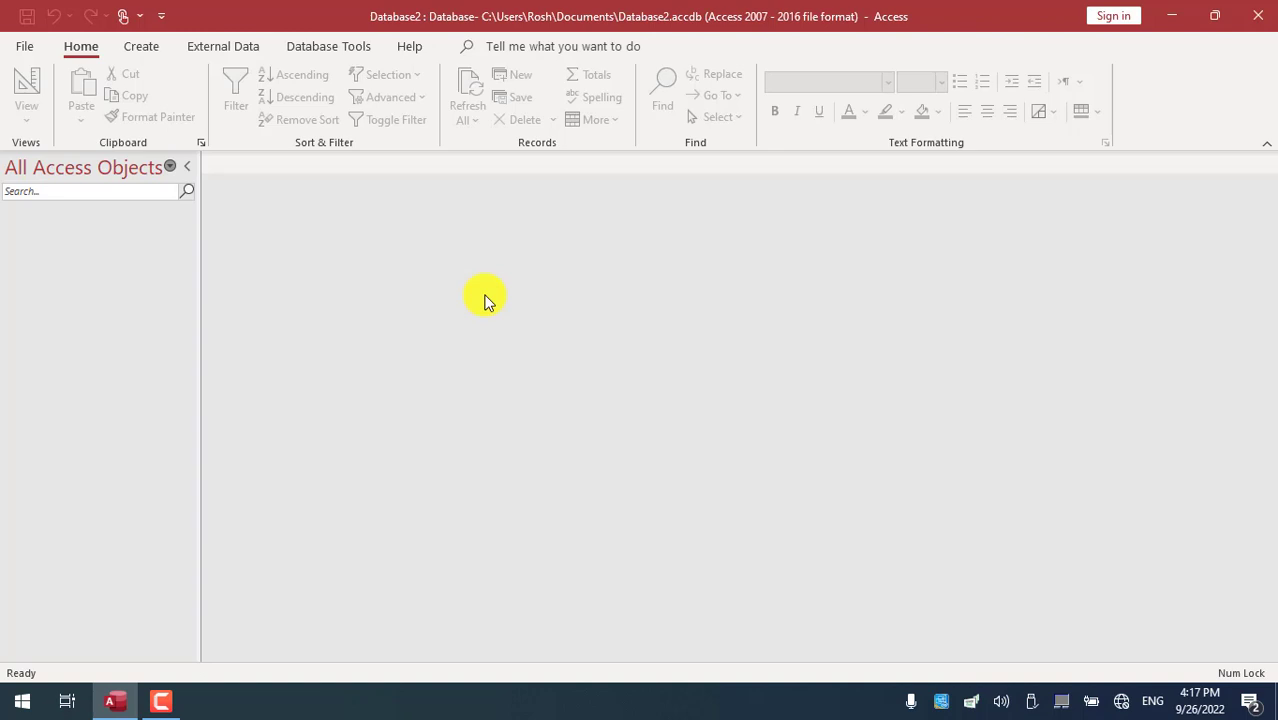
{"action": "left_click", "coordinate": [142, 46]}
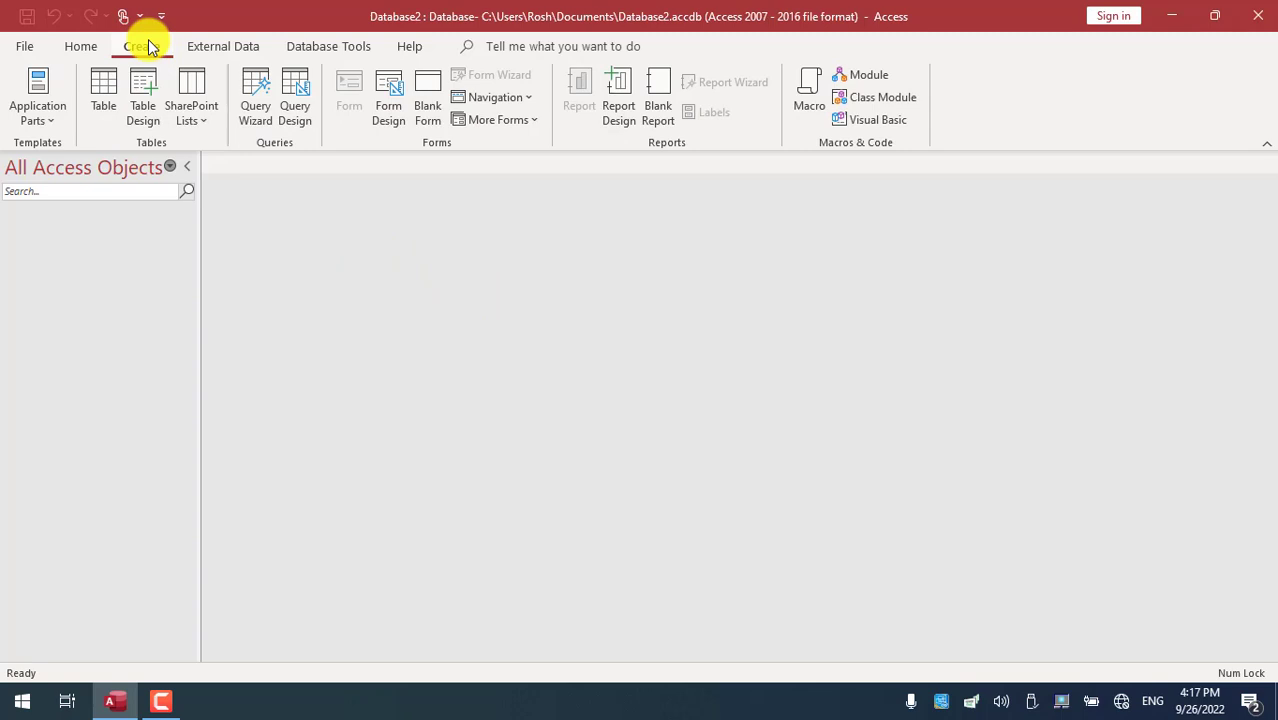
{"action": "left_click", "coordinate": [100, 102]}
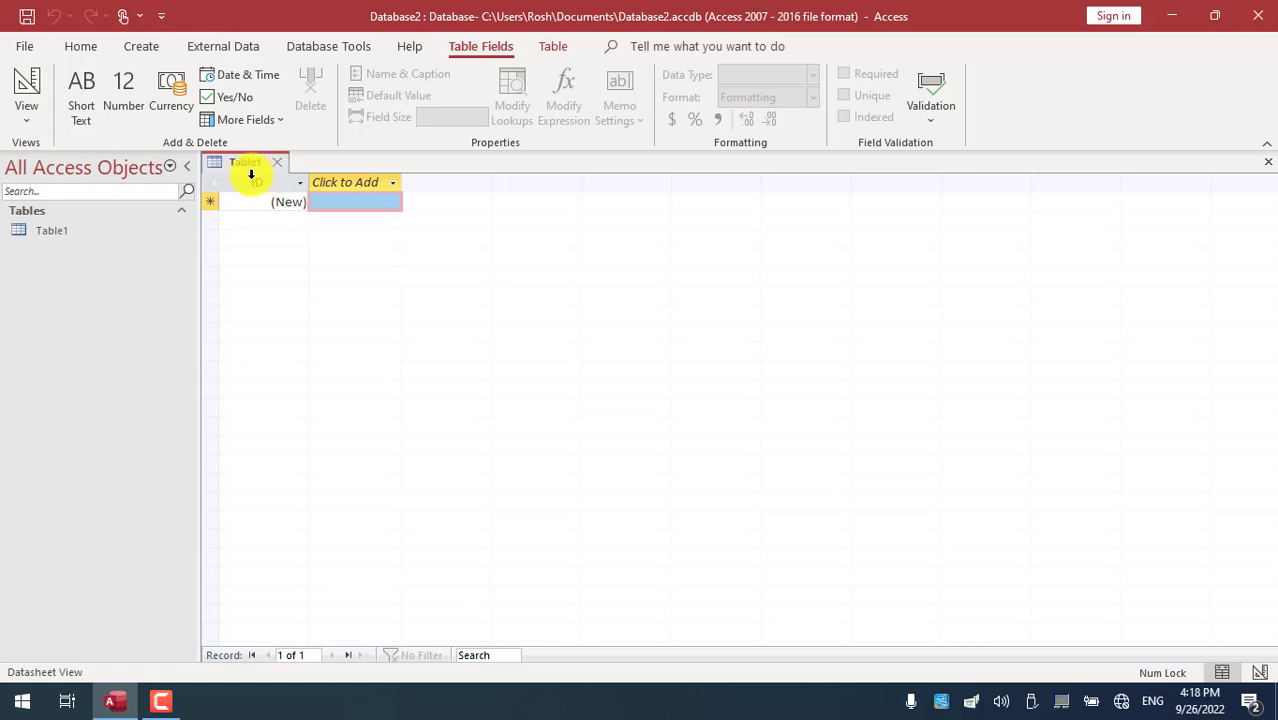
Step: Rename the table's ID field as EmployeeID in its field properties
{"action": "left_click", "coordinate": [251, 176]}
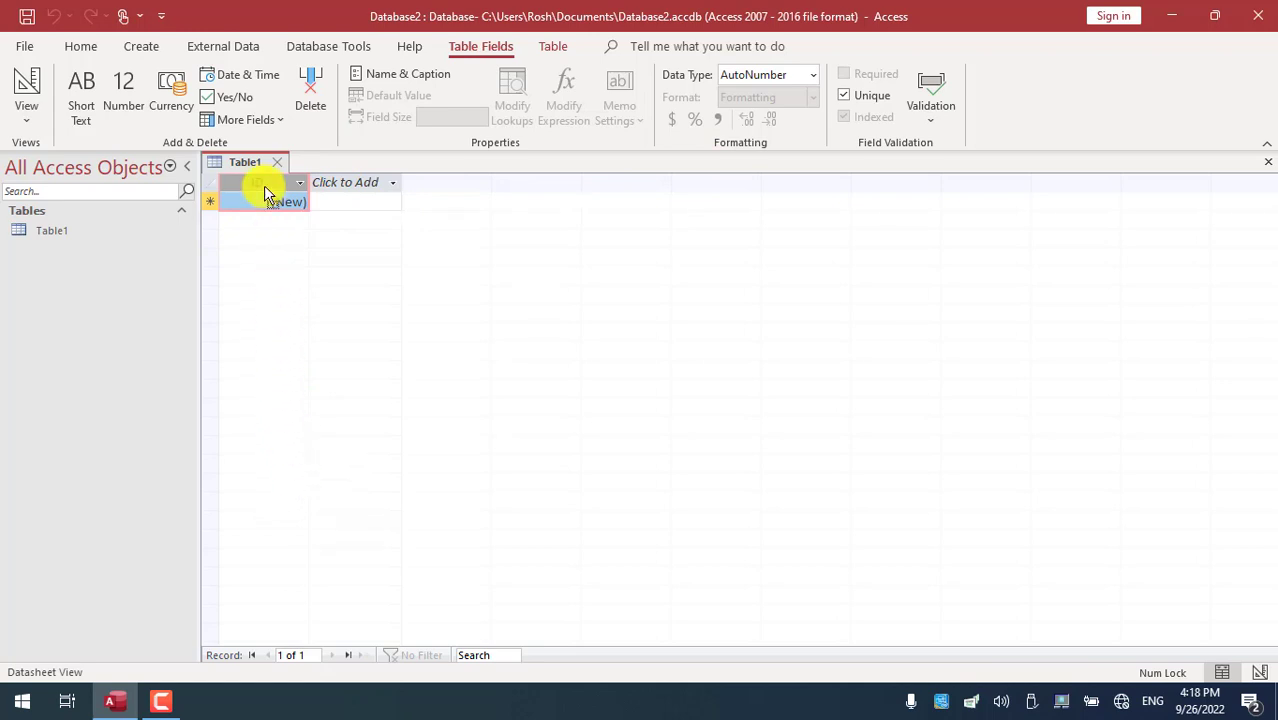
{"action": "left_click", "coordinate": [400, 80]}
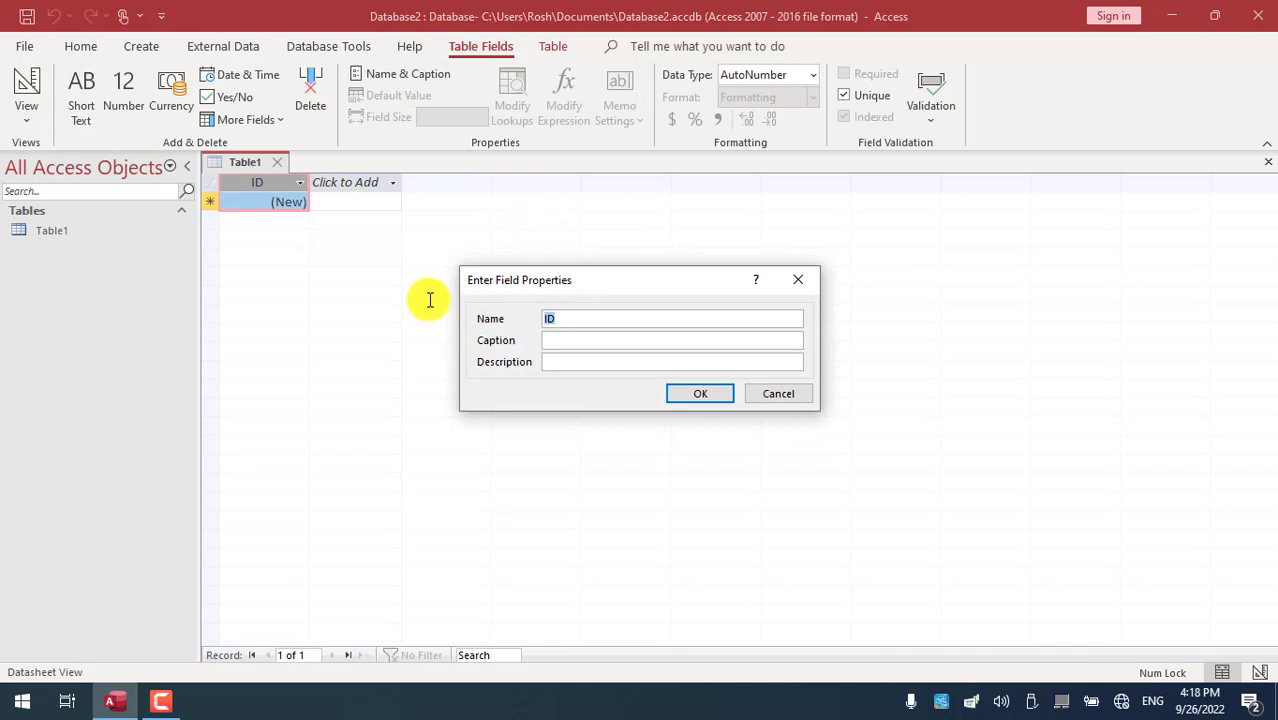
{"action": "type", "text": "Employee"}
{"action": "key", "text": "Caps_Lock"}
{"action": "type", "text": "ID"}
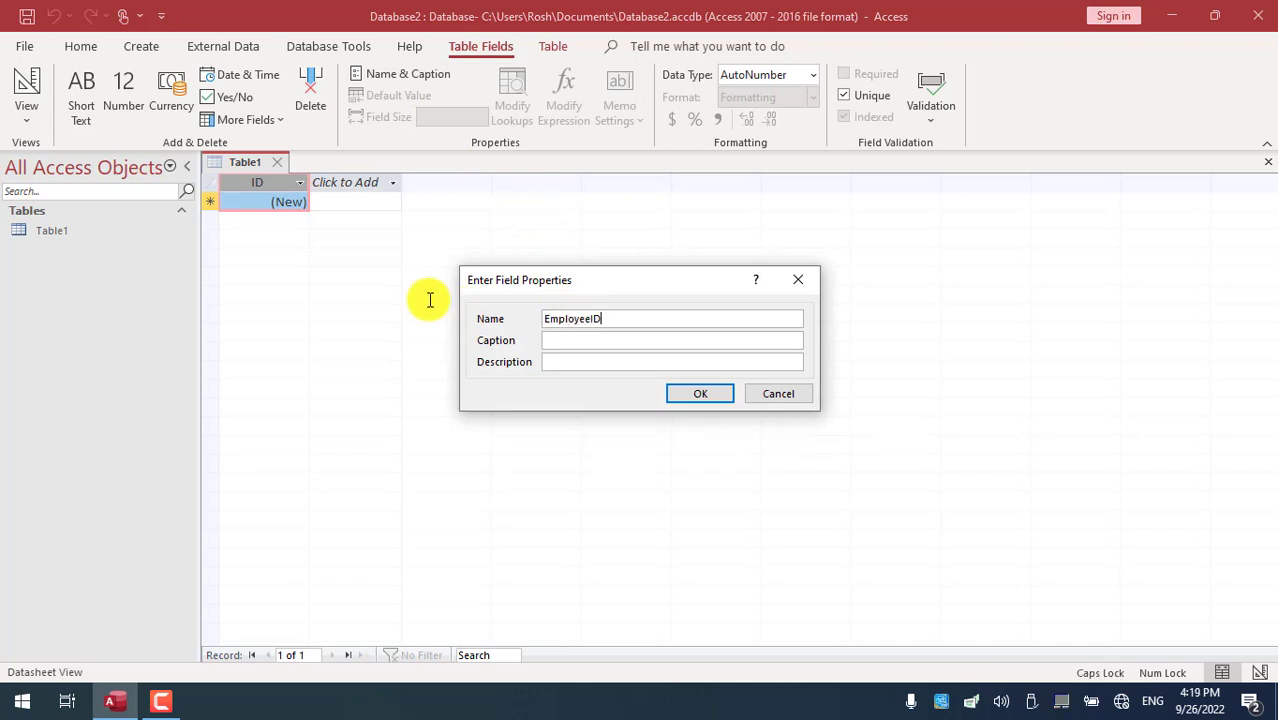
Step: Give the EmployeeID field the caption "Employee id" and the description "this number is created automaticaly", and apply the properties
{"action": "left_click", "coordinate": [563, 345]}
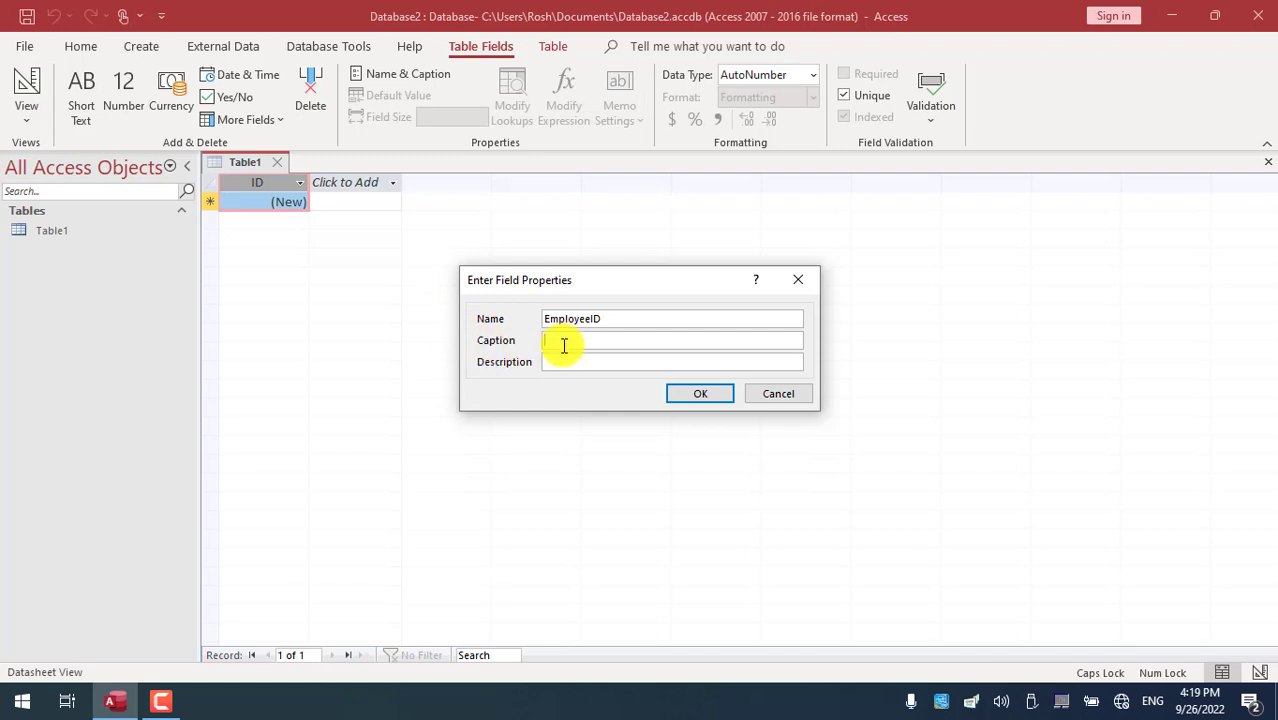
{"action": "type", "text": "EMP"}
{"action": "key", "text": "BackSpace"}
{"action": "key", "text": "BackSpace"}
{"action": "key", "text": "Caps_Lock"}
{"action": "type", "text": "mployee id"}
{"action": "key", "text": "Tab"}
{"action": "type", "text": "this numbe"}
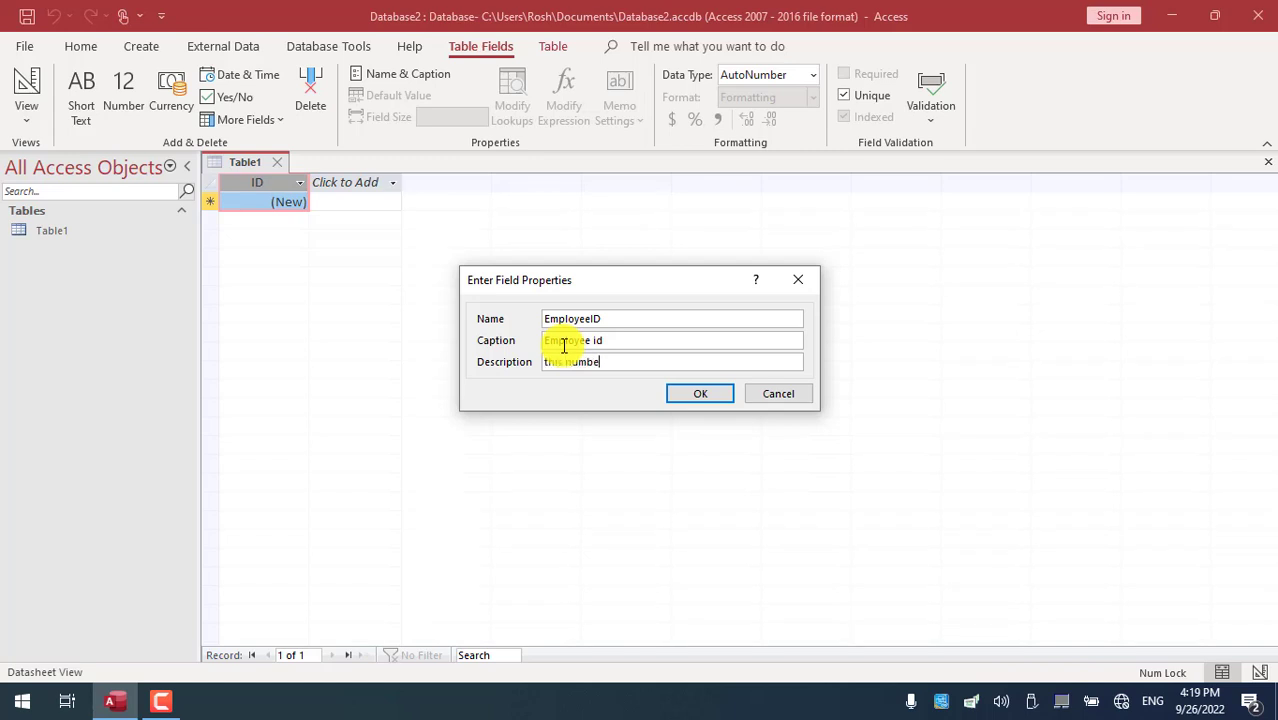
{"action": "type", "text": "r is created automaticaly"}
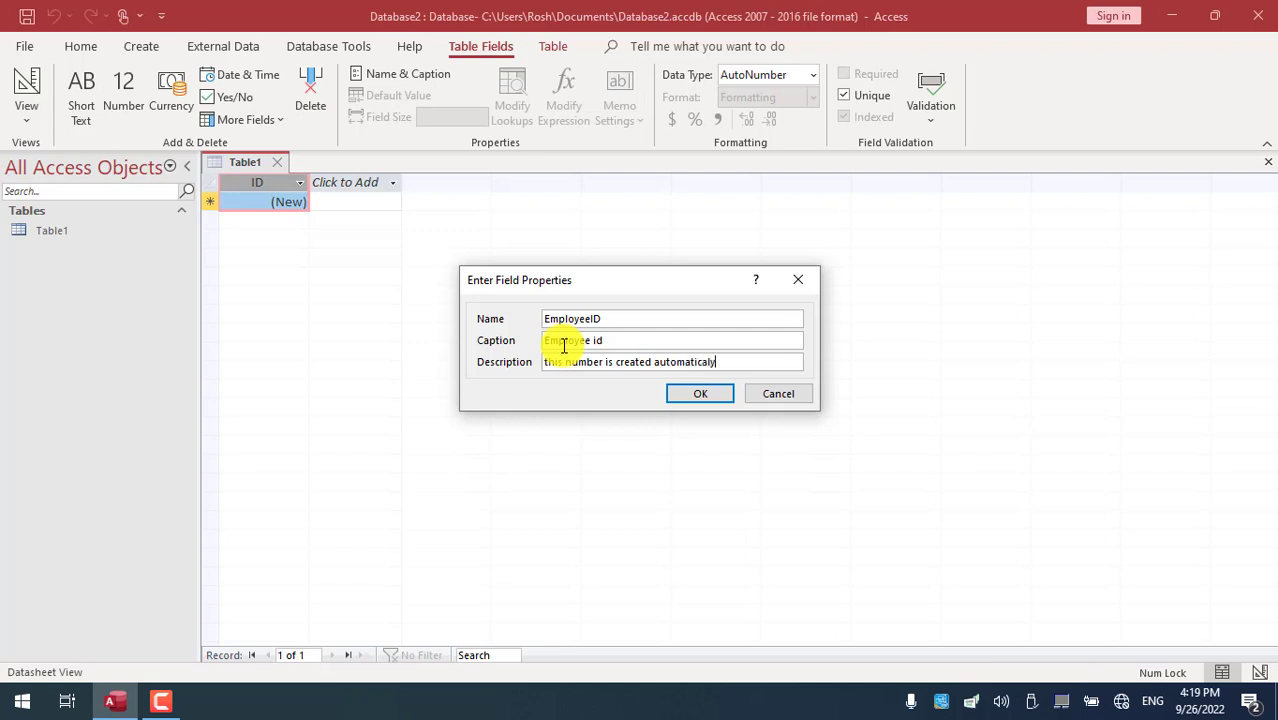
{"action": "left_click", "coordinate": [699, 395]}
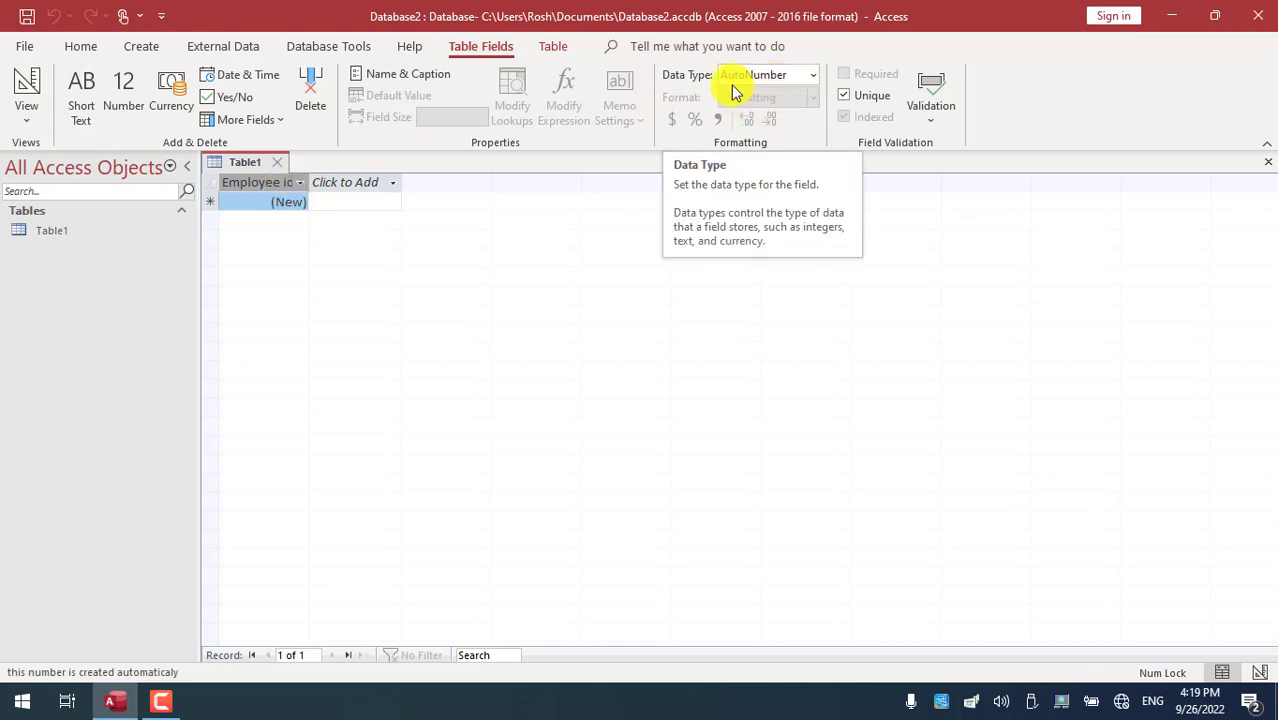
Step: Add two Short Text fields named FirstName and LastName after the Employee id field
{"action": "left_click", "coordinate": [366, 189]}
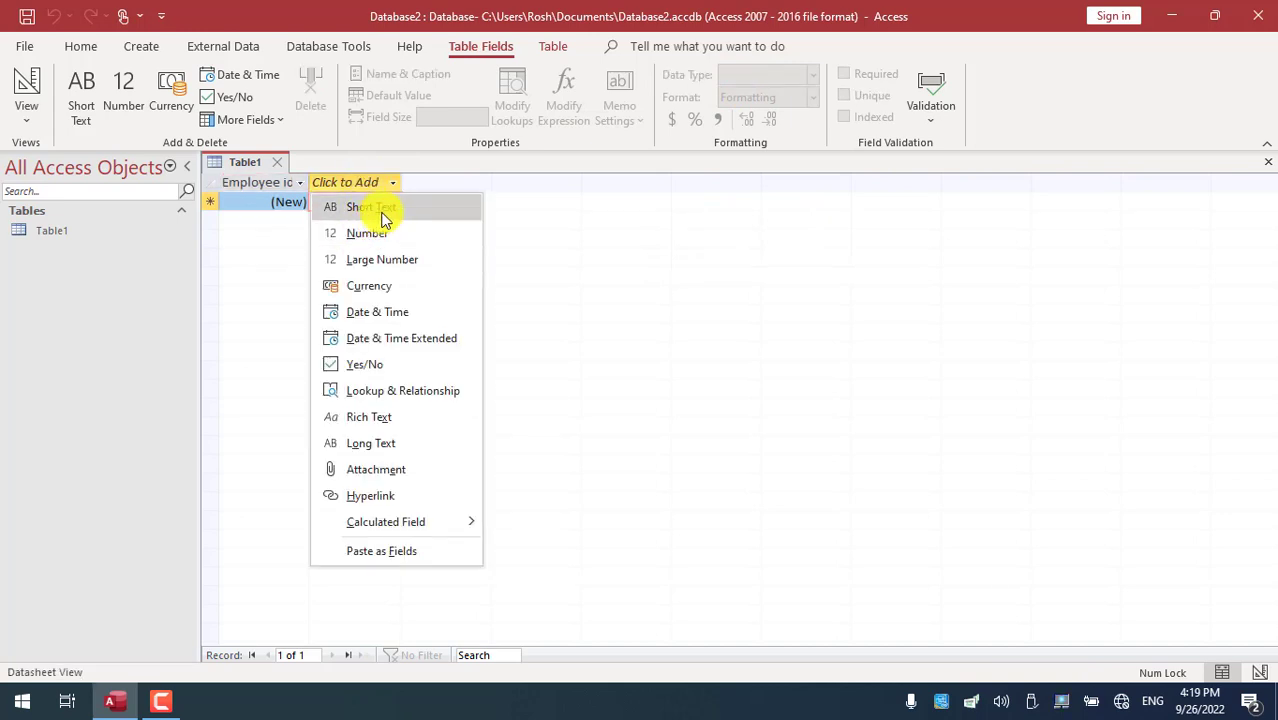
{"action": "left_click", "coordinate": [377, 210]}
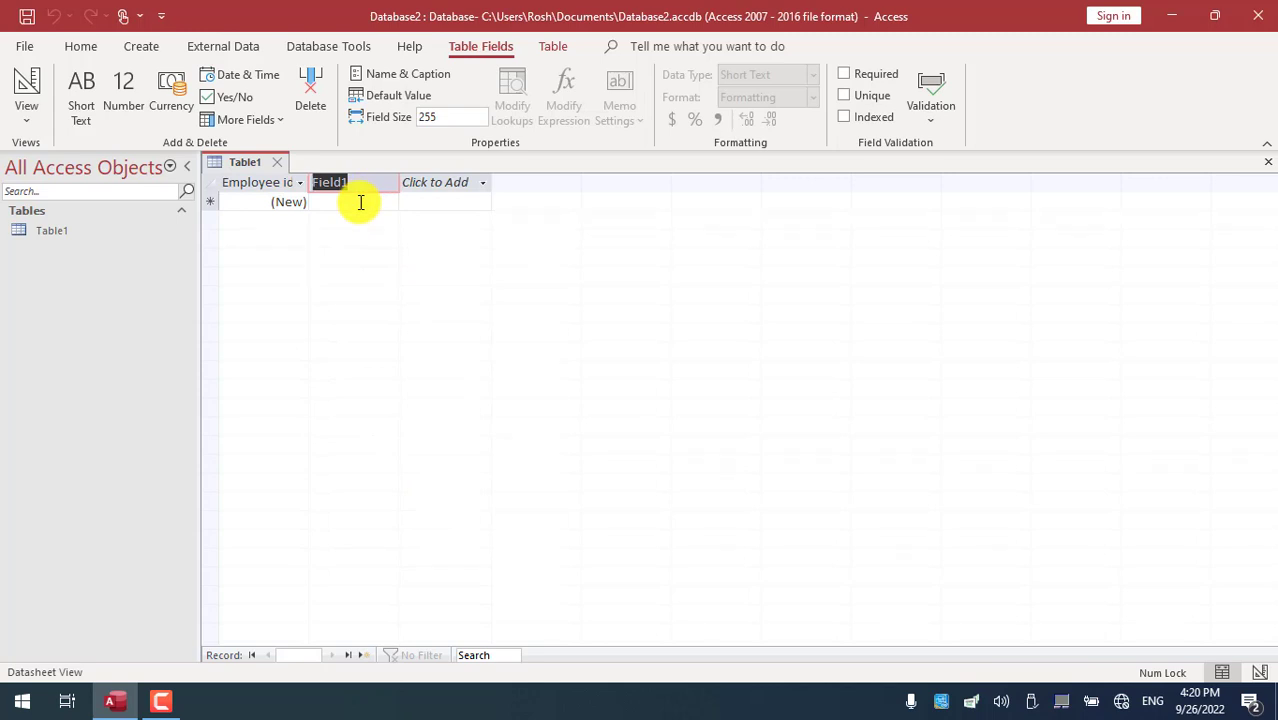
{"action": "type", "text": "FirstName"}
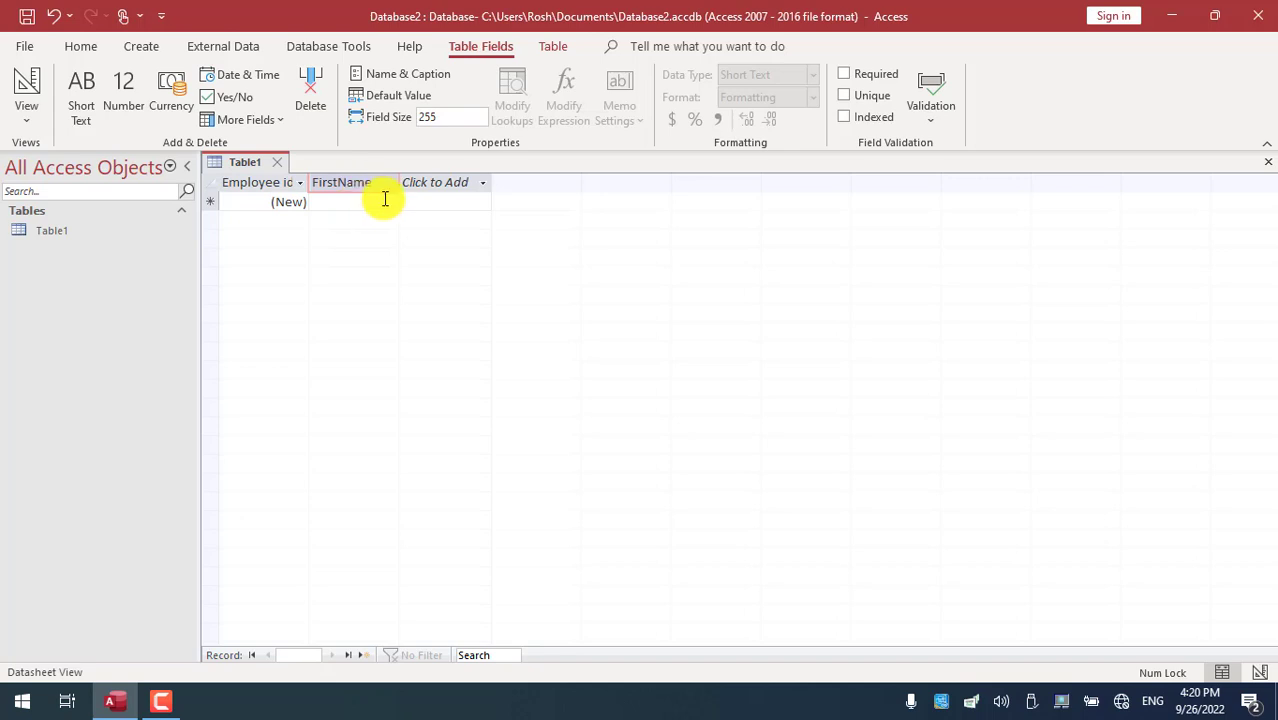
{"action": "left_click", "coordinate": [447, 190]}
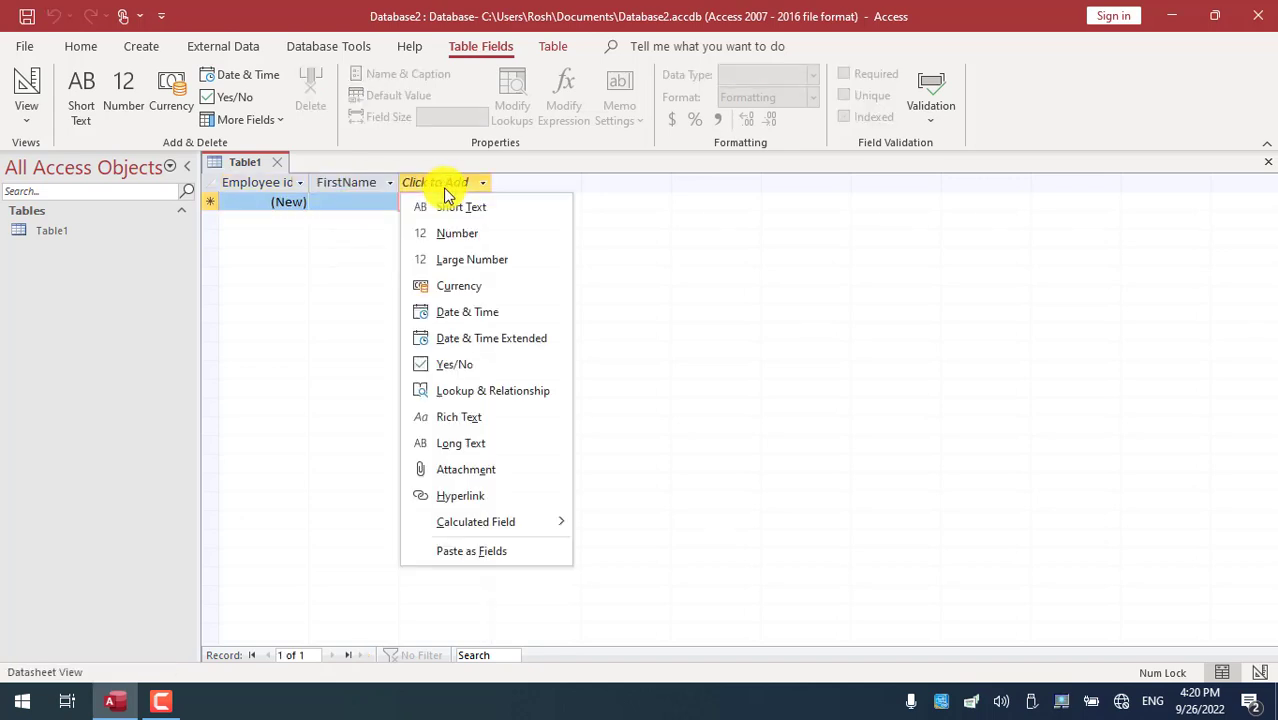
{"action": "left_click", "coordinate": [450, 211]}
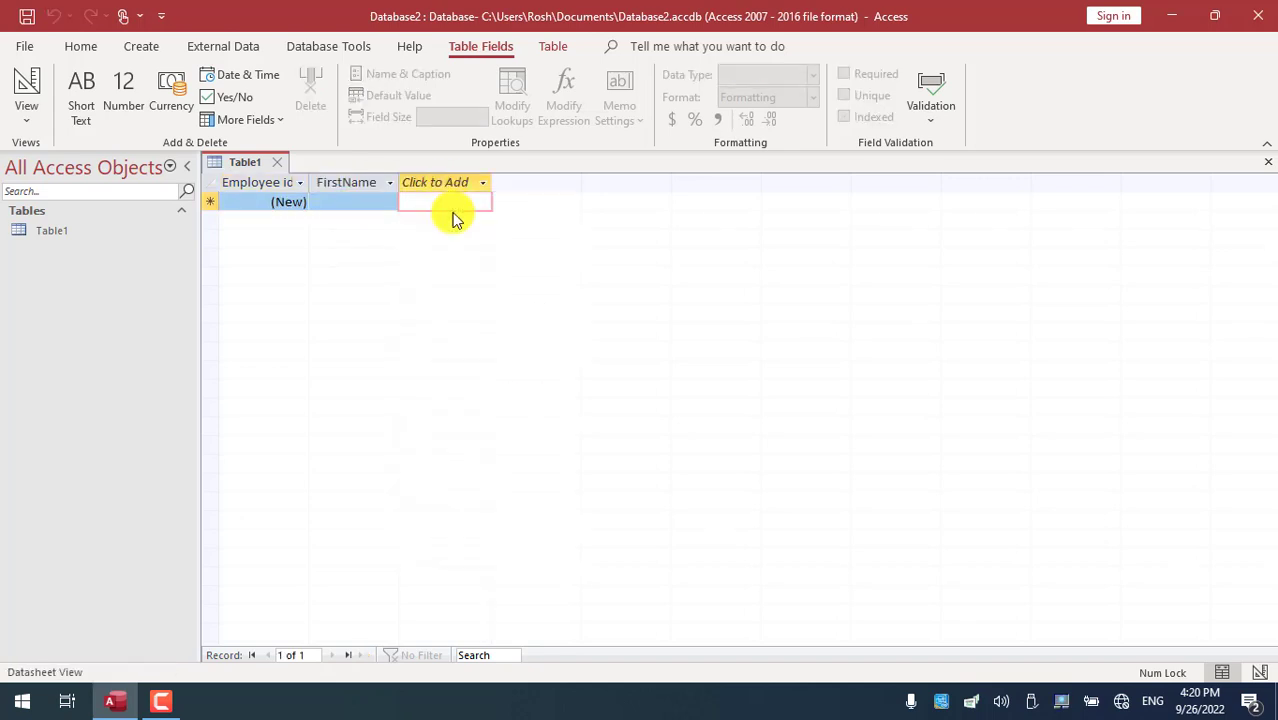
{"action": "type", "text": "LastName"}
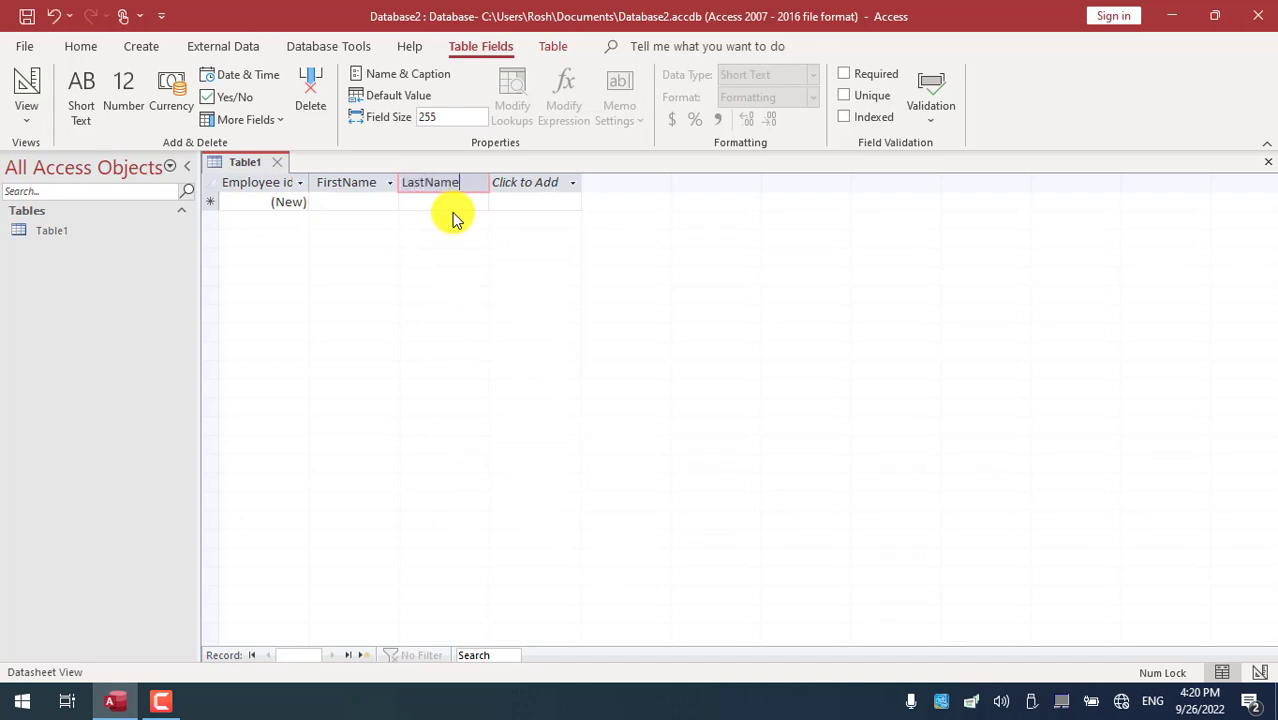
Step: Add a Short Text field named Address after LastName
{"action": "left_click", "coordinate": [539, 181]}
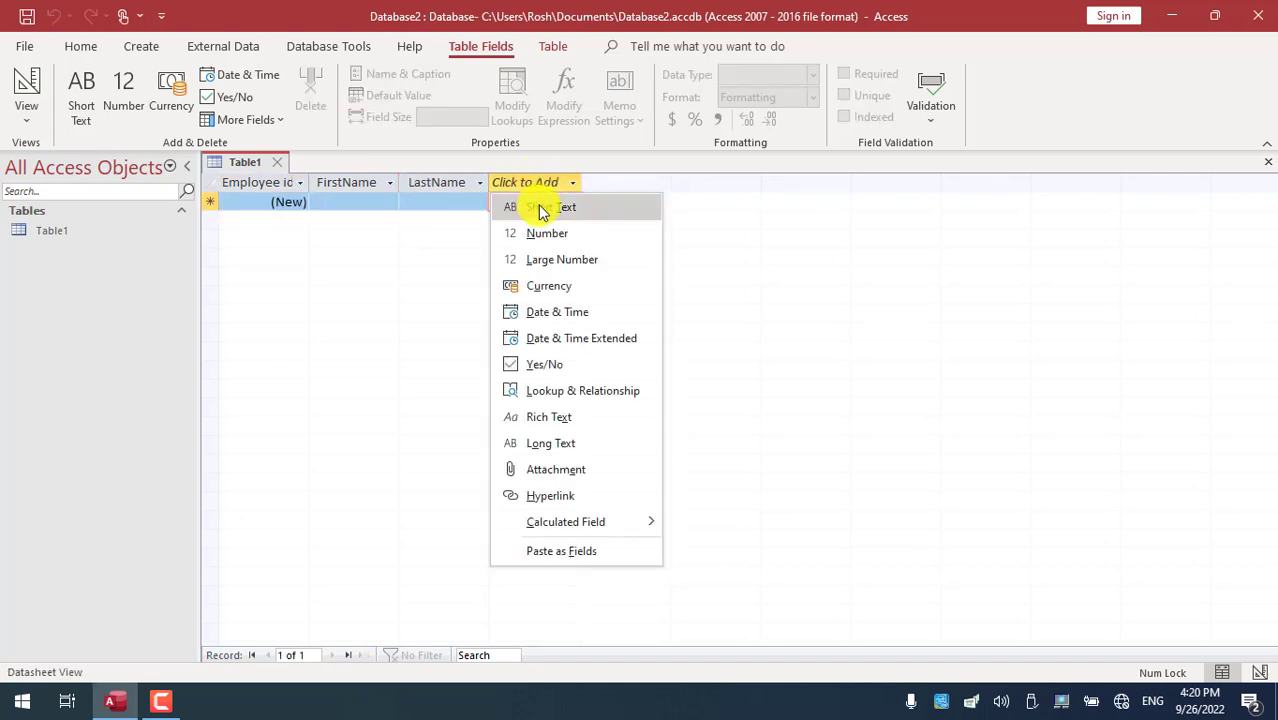
{"action": "left_click", "coordinate": [540, 210]}
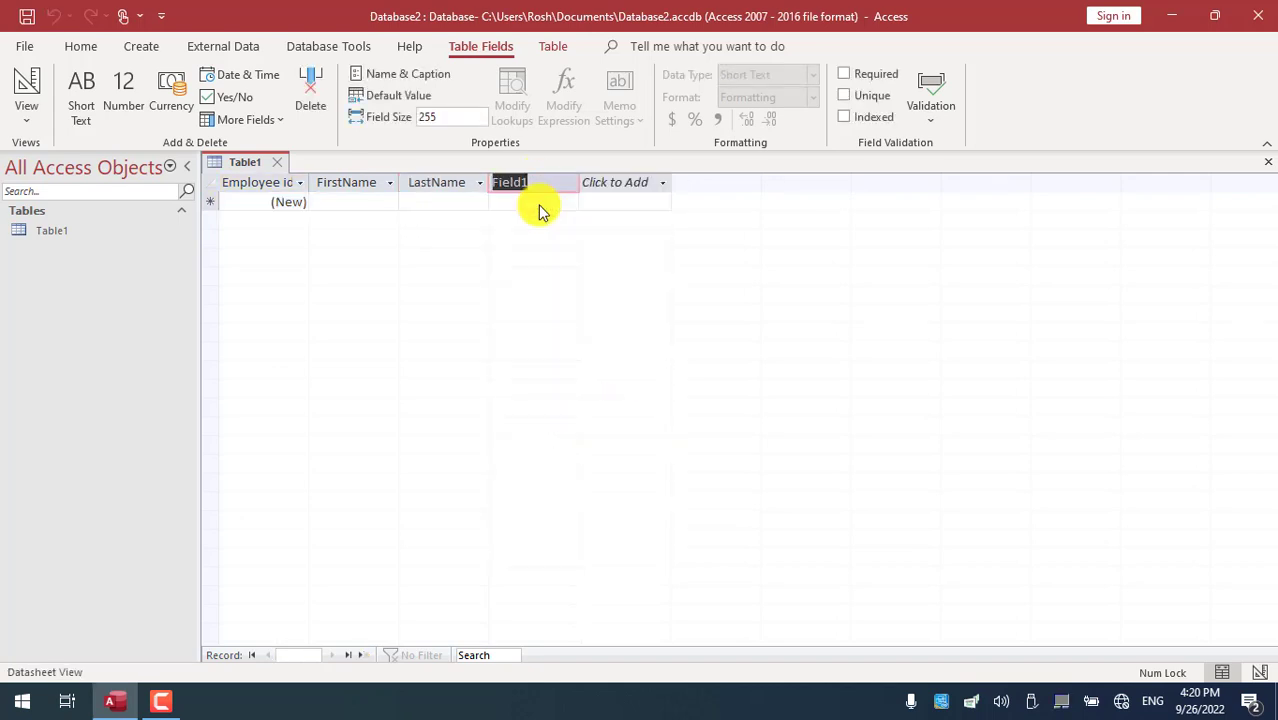
{"action": "type", "text": "Adre"}
{"action": "key", "text": "BackSpace"}
{"action": "key", "text": "BackSpace"}
{"action": "type", "text": "dress"}
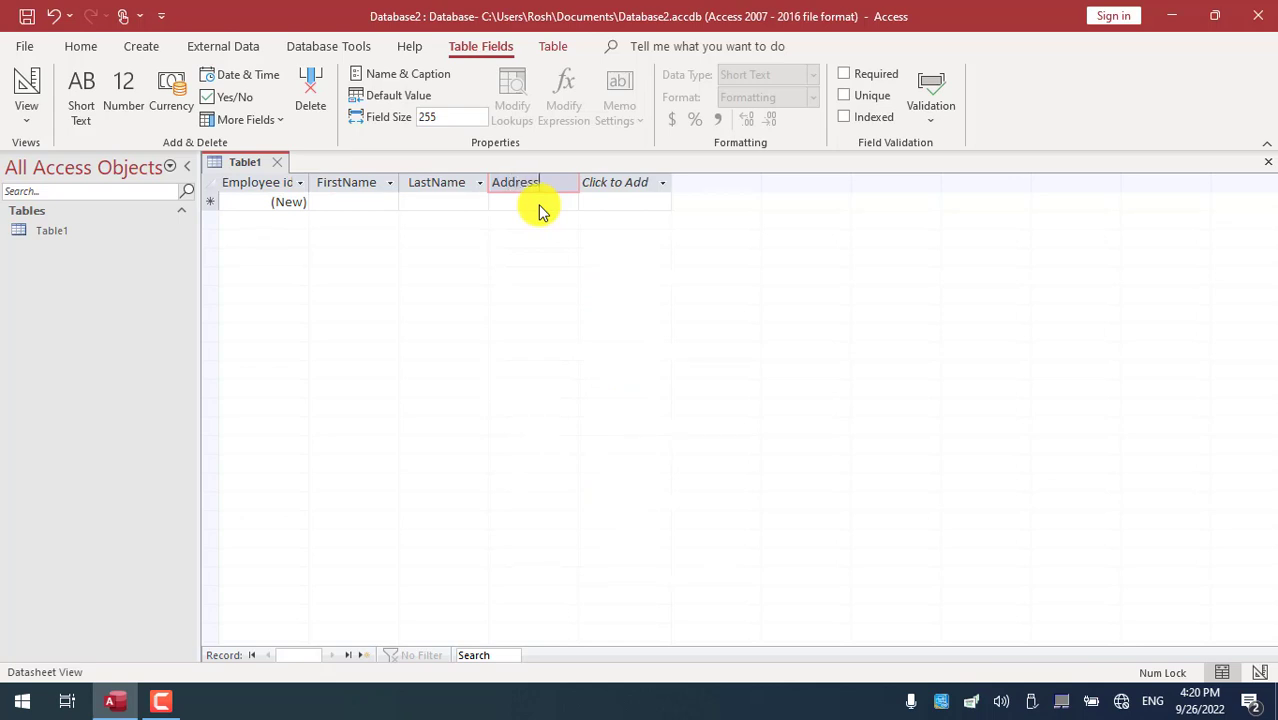
Step: Add two more Short Text fields named City and Phone after the Address field
{"action": "left_click", "coordinate": [612, 183]}
{"action": "left_click", "coordinate": [627, 212]}
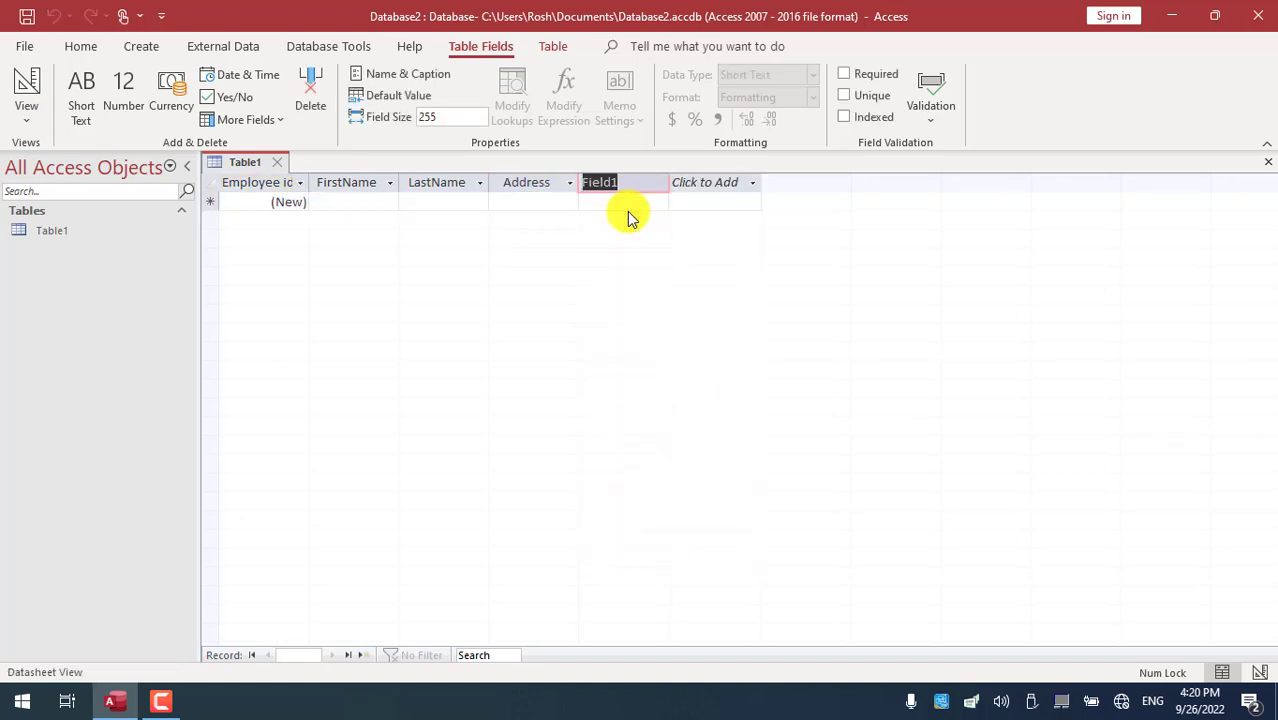
{"action": "type", "text": "City"}
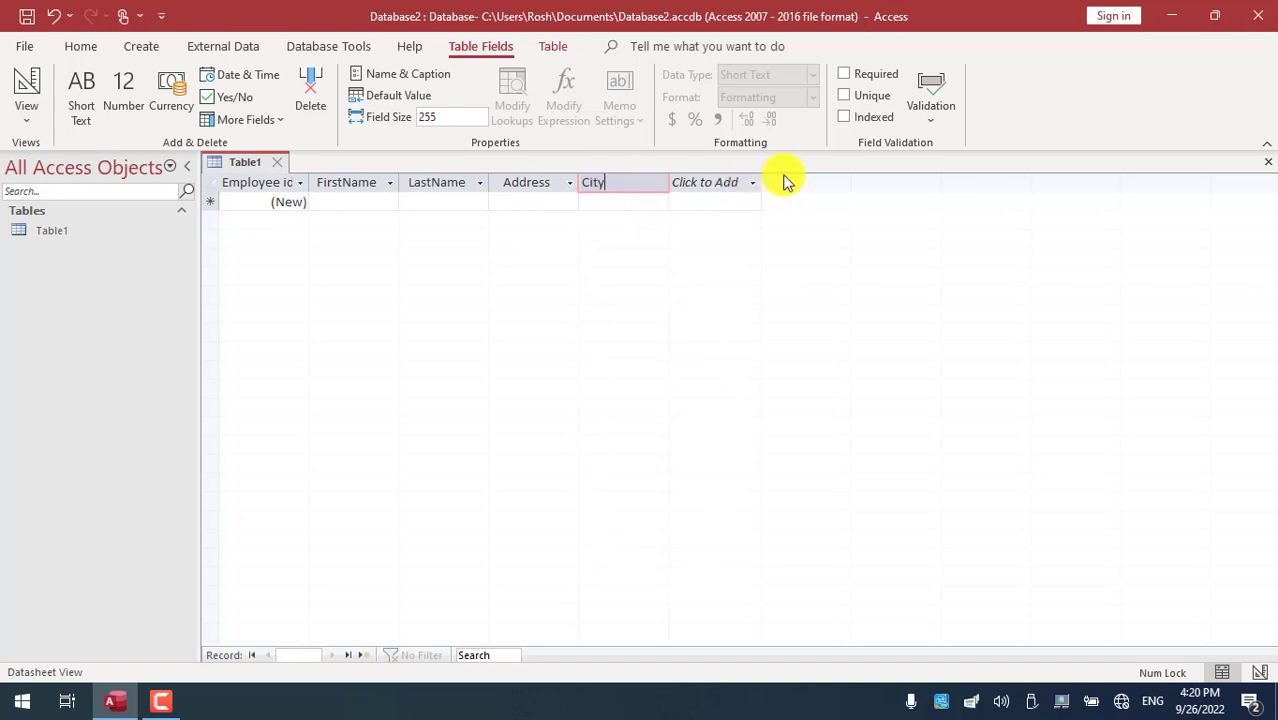
{"action": "left_click", "coordinate": [713, 187]}
{"action": "left_click", "coordinate": [713, 187]}
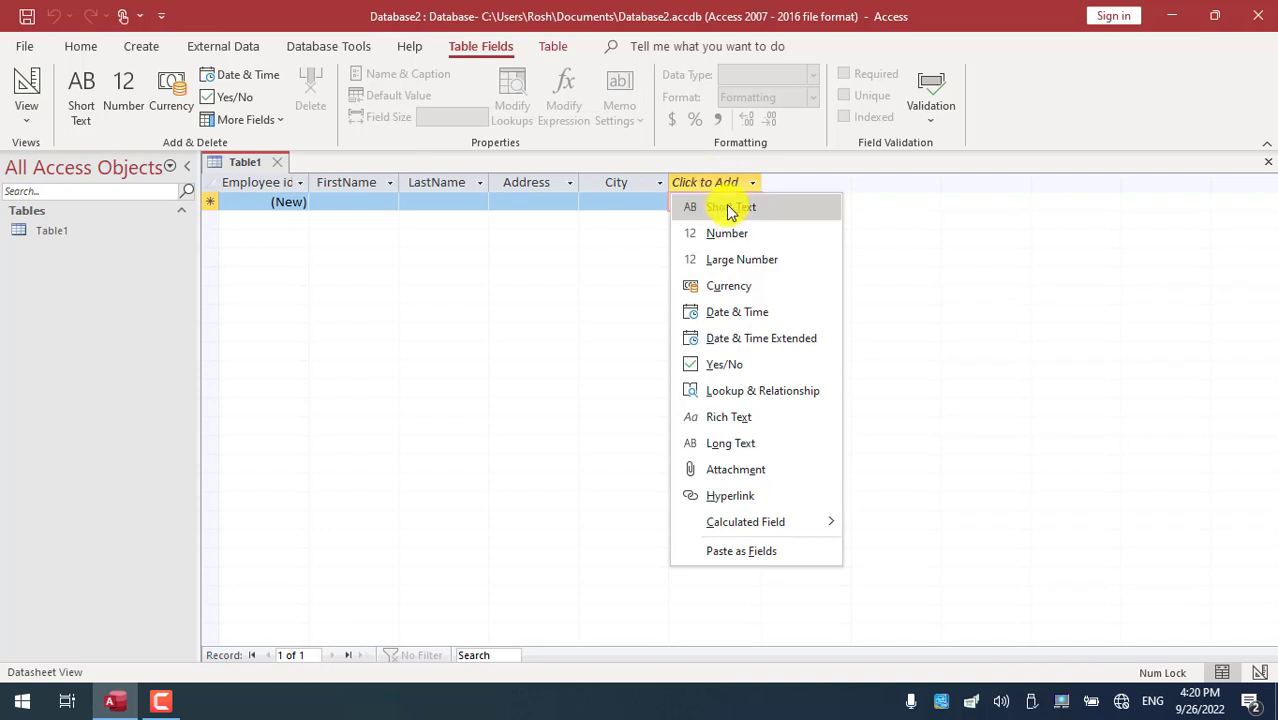
{"action": "left_click", "coordinate": [728, 207]}
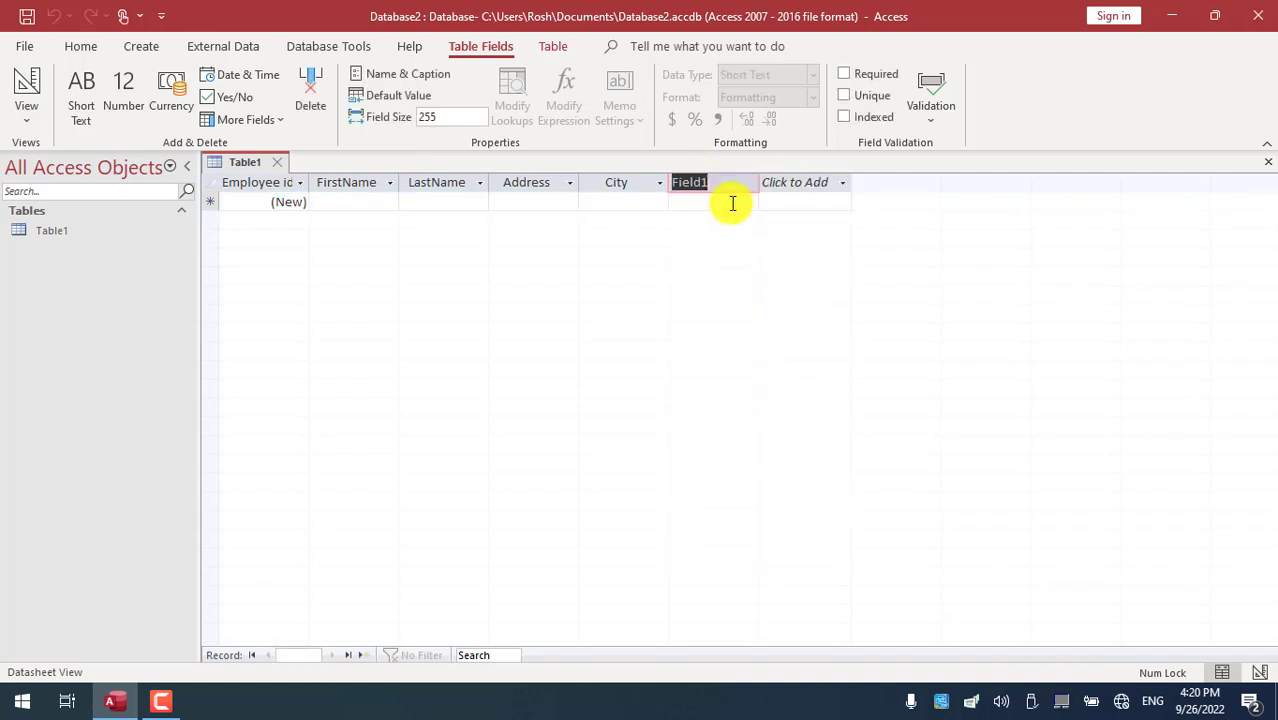
{"action": "type", "text": "Phone nu"}
{"action": "key", "text": "BackSpace"}
{"action": "key", "text": "BackSpace"}
{"action": "key", "text": "BackSpace"}
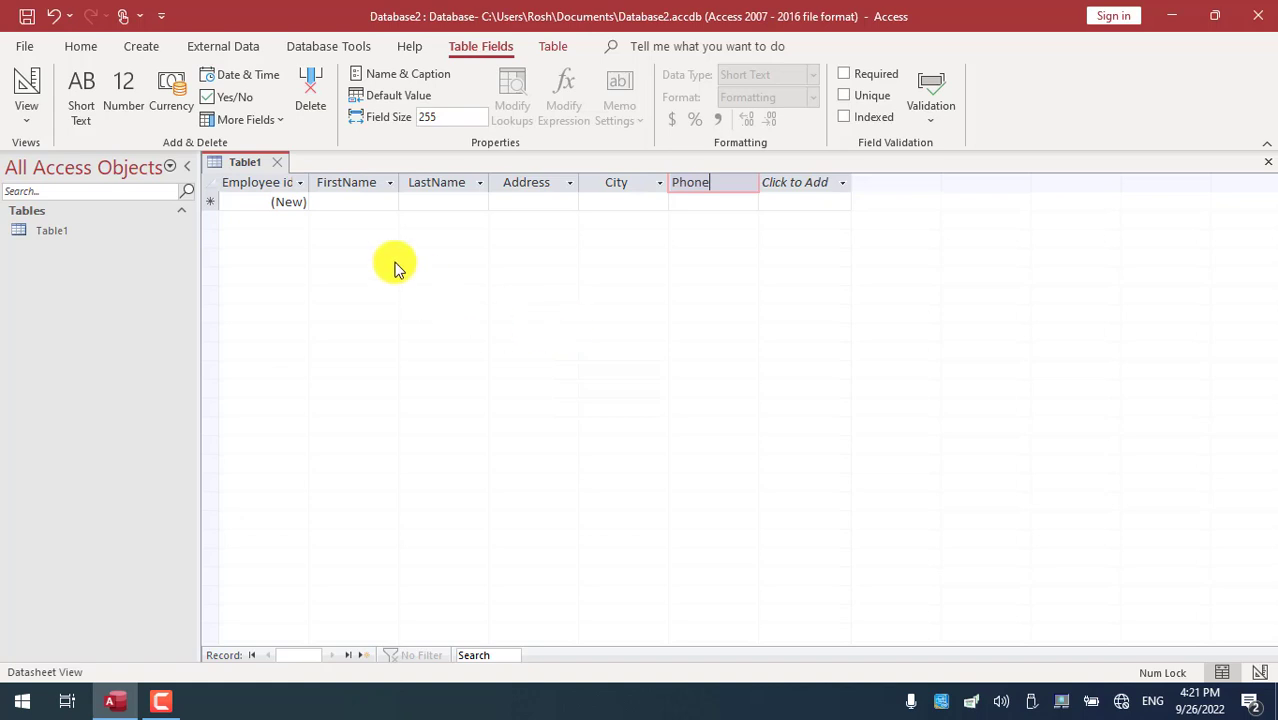
Step: Save the table under the name Employee Table
{"action": "right_click", "coordinate": [241, 168]}
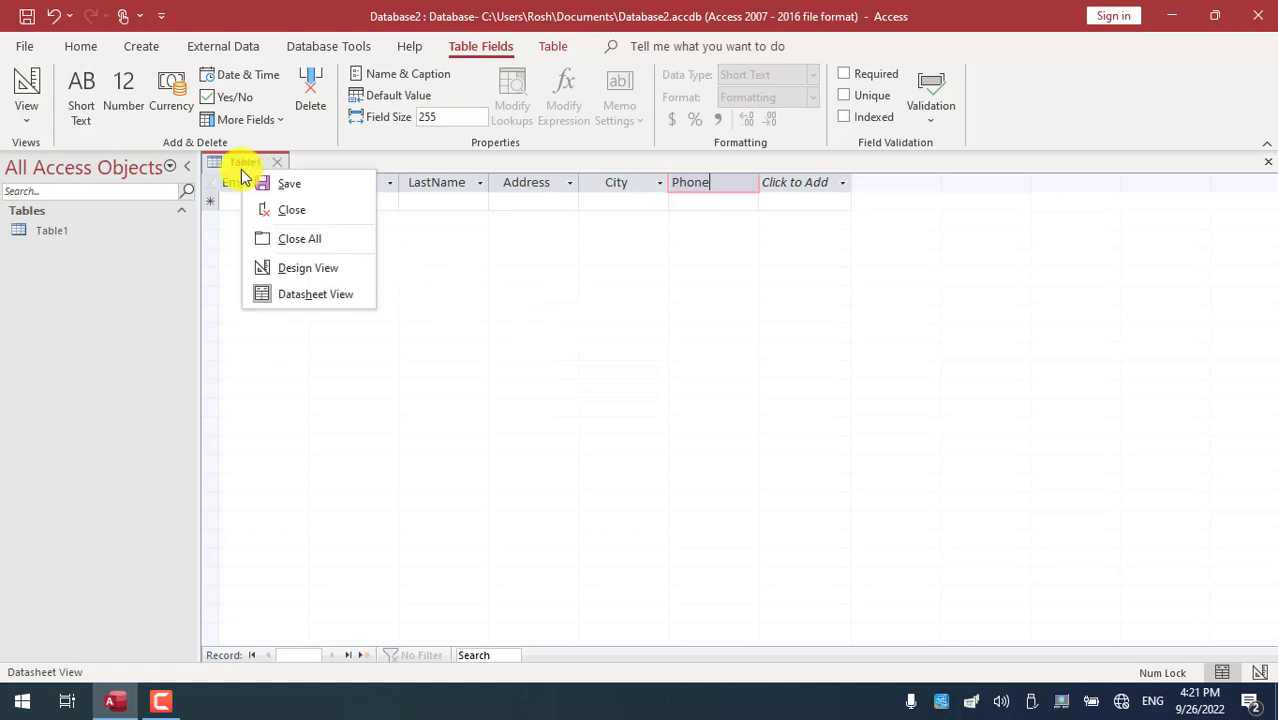
{"action": "left_click", "coordinate": [264, 185]}
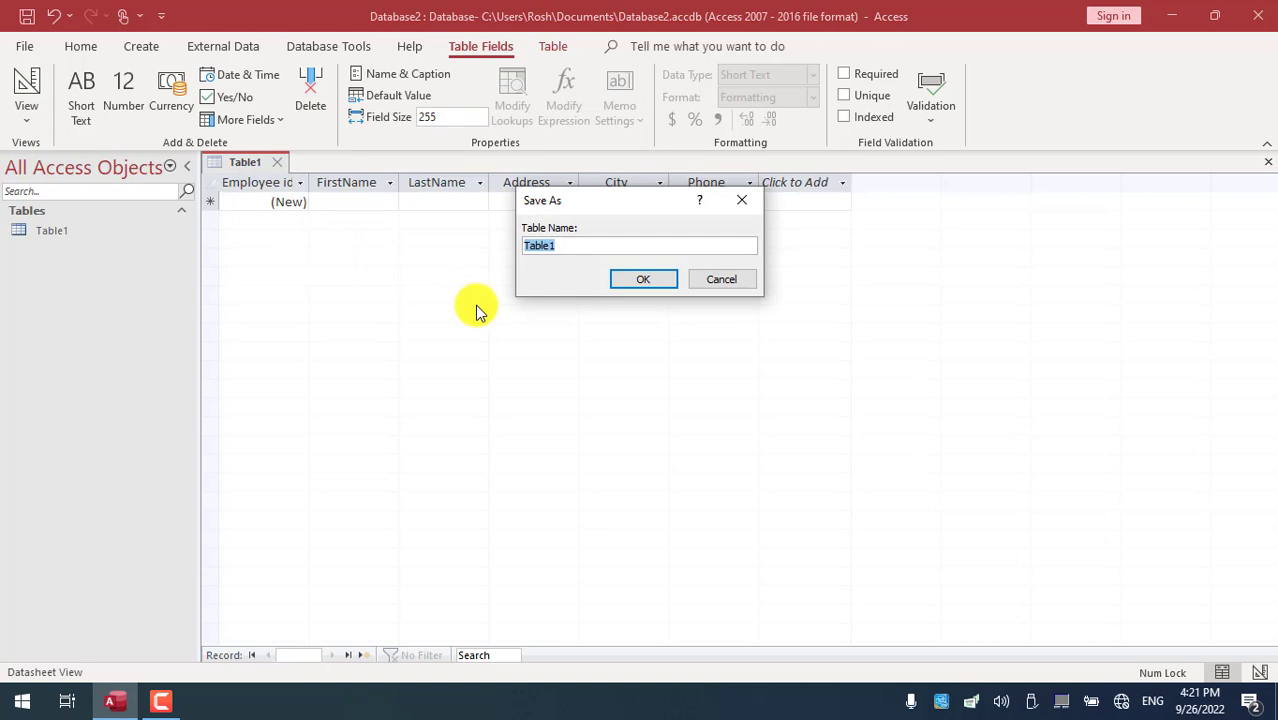
{"action": "type", "text": "Employee Table"}
{"action": "left_click", "coordinate": [629, 284]}
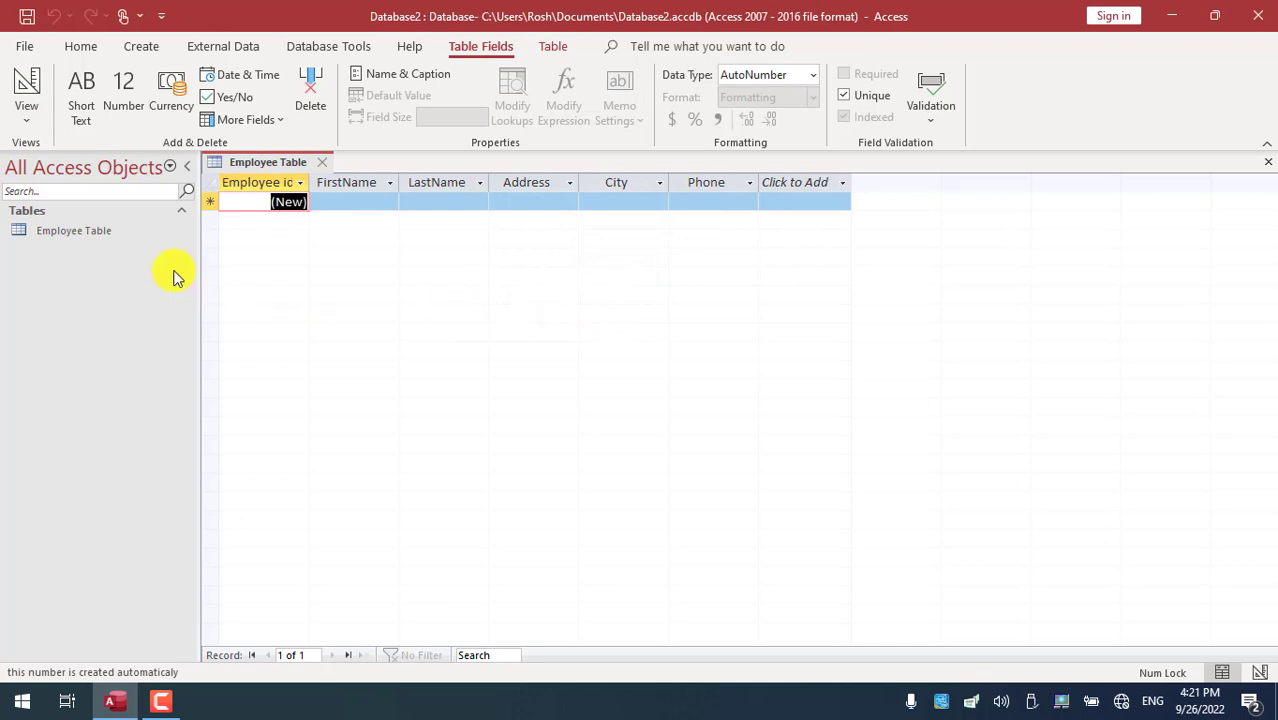
{"action": "left_click", "coordinate": [55, 233]}
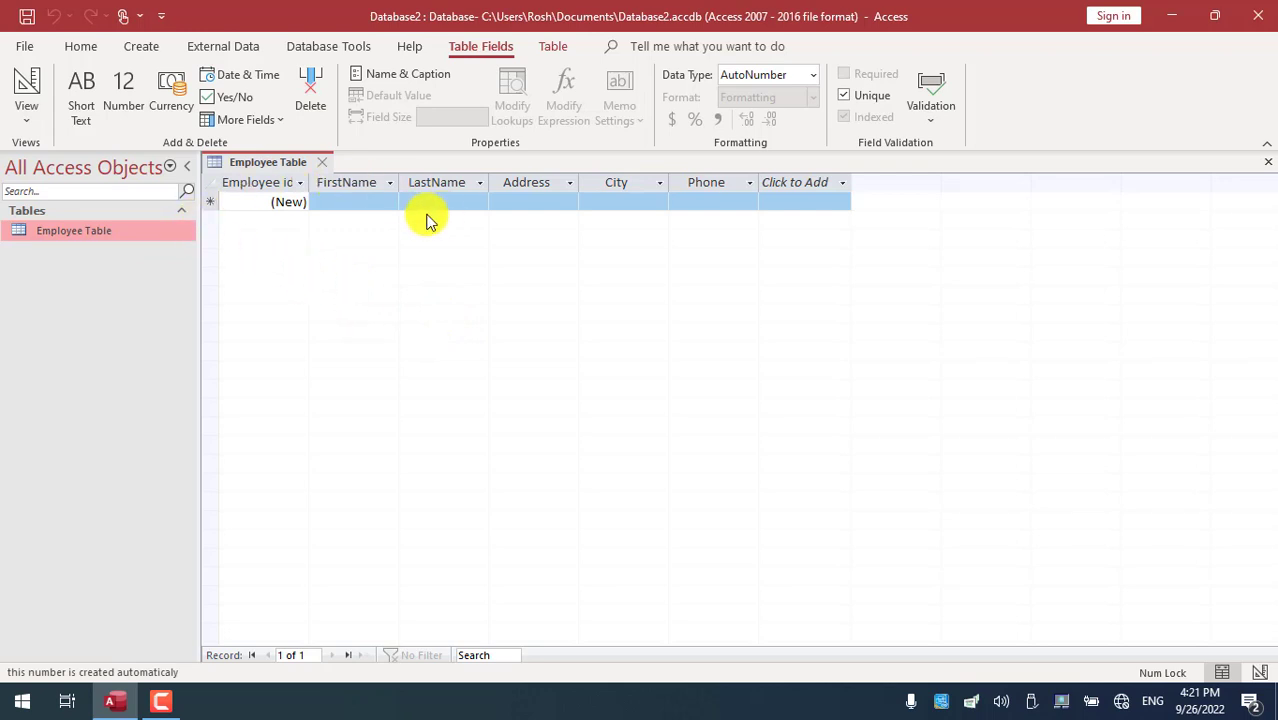
{"action": "left_click", "coordinate": [26, 124]}
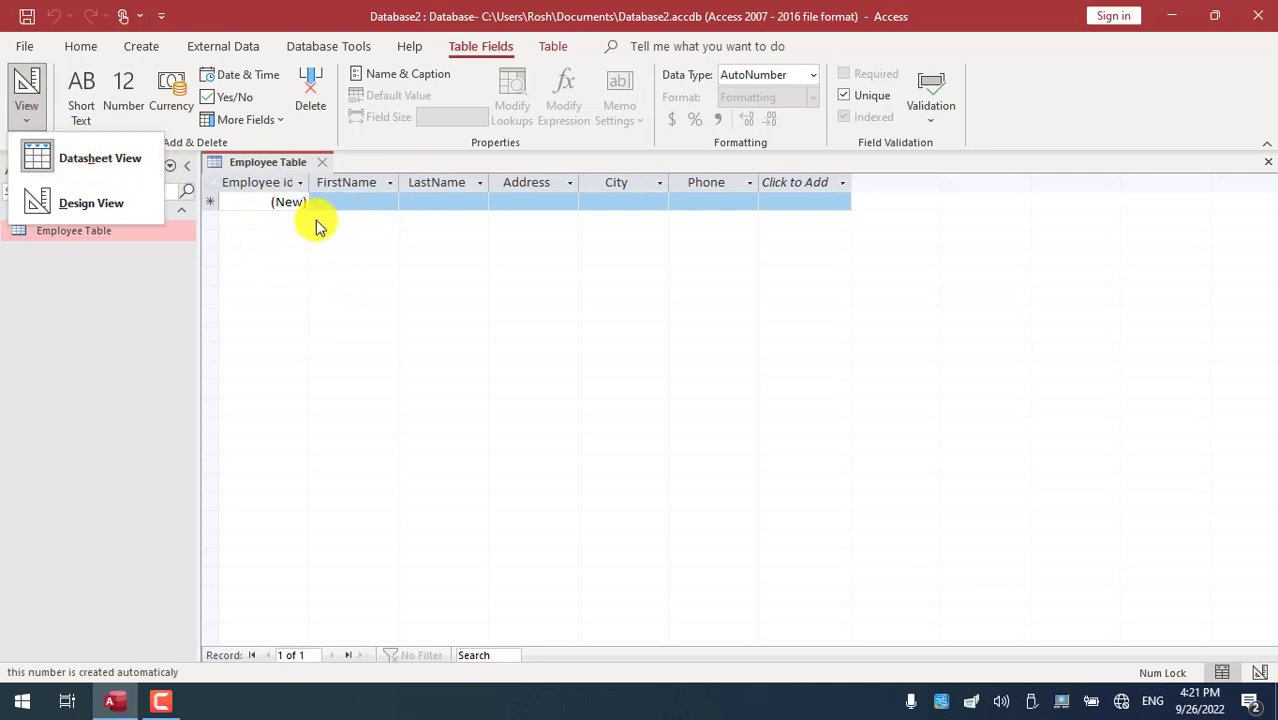
{"action": "left_click", "coordinate": [326, 252]}
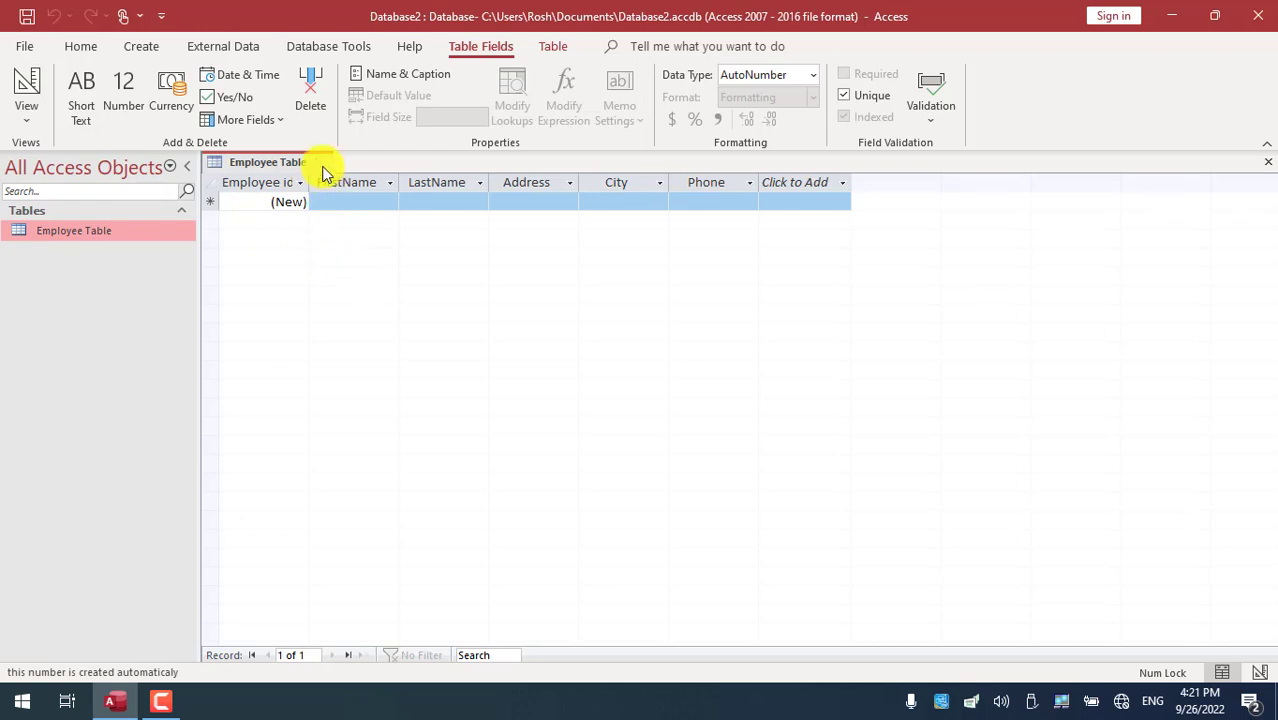
{"action": "left_click", "coordinate": [28, 120]}
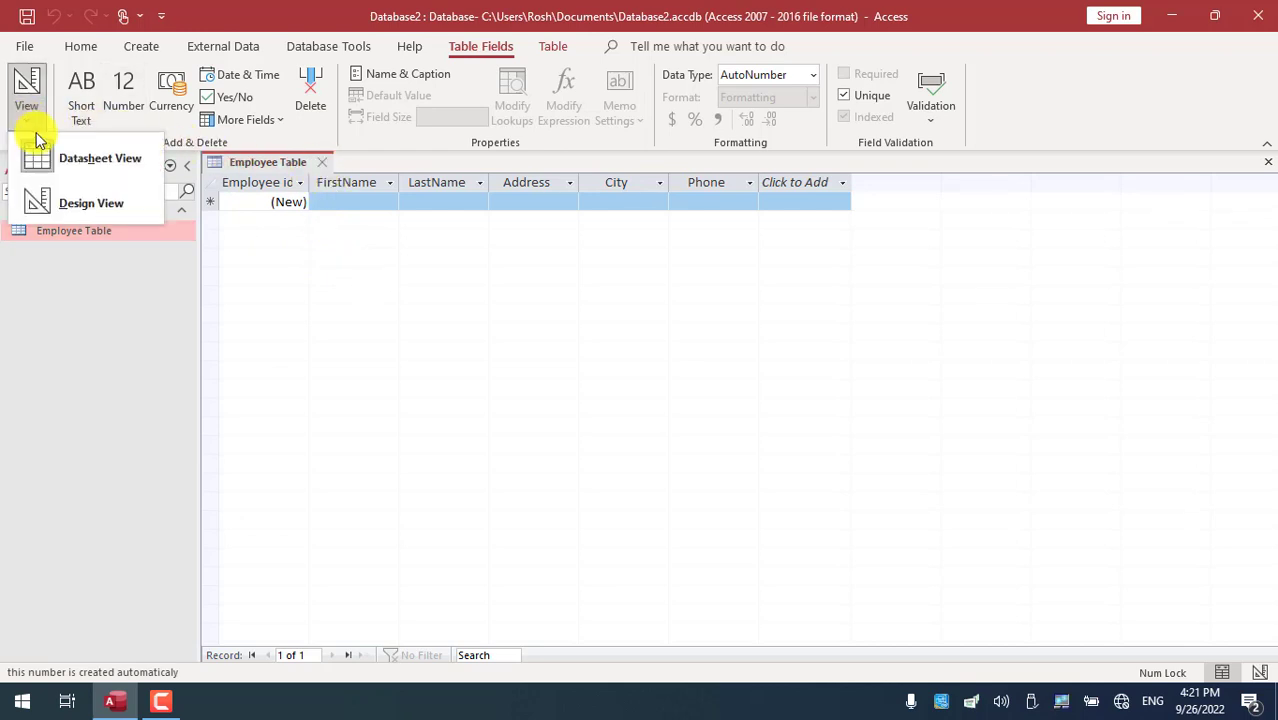
Step: Close Employee Table, create a second table in Design View and show its available view modes
{"action": "left_click", "coordinate": [322, 166]}
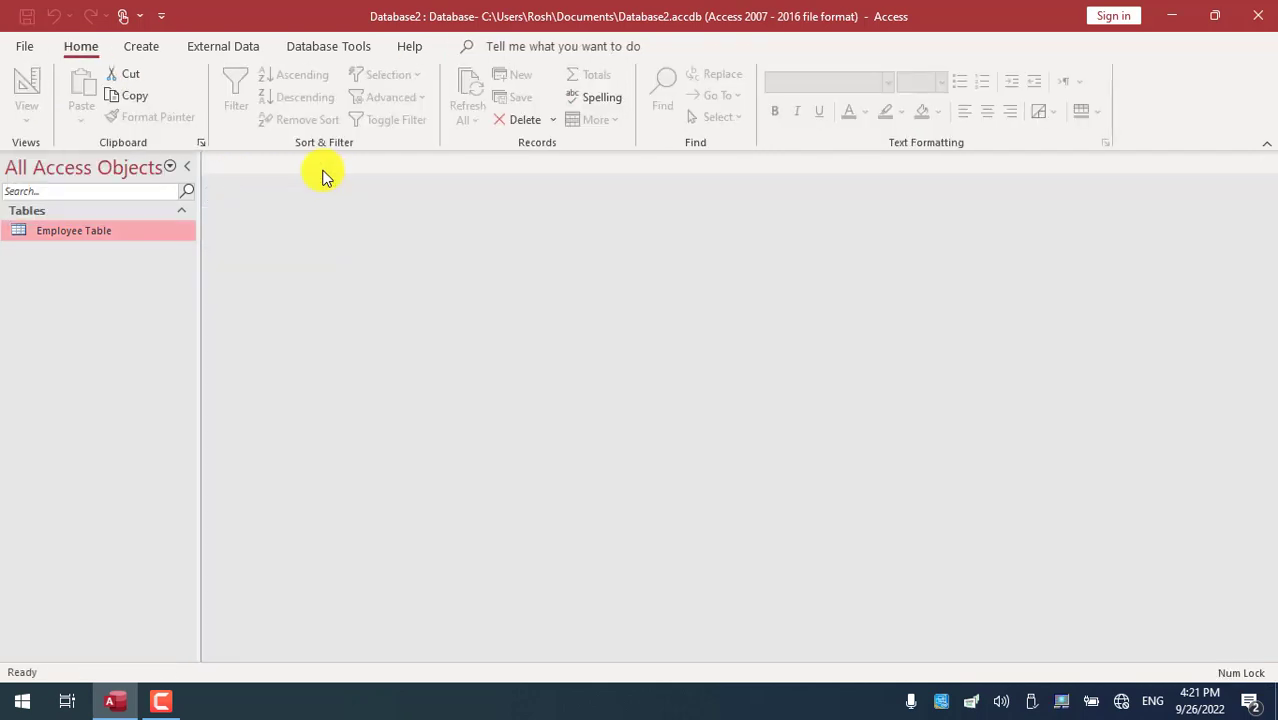
{"action": "left_click", "coordinate": [141, 49]}
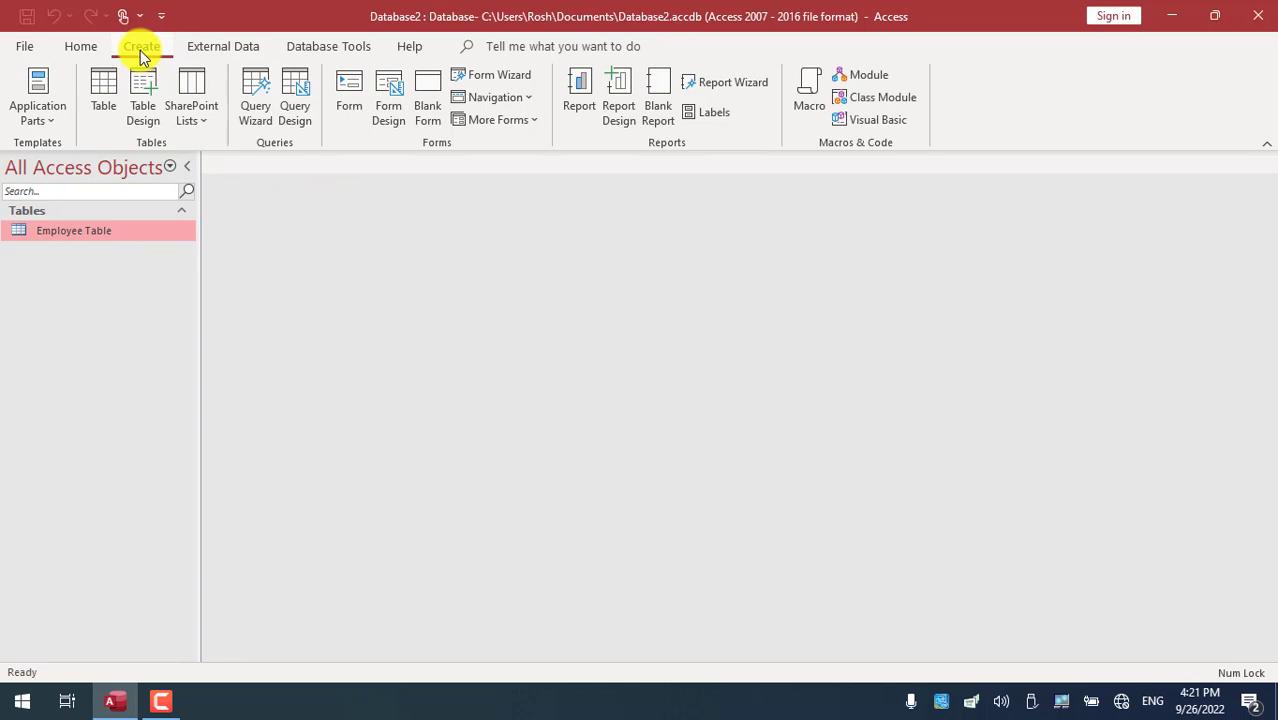
{"action": "left_click", "coordinate": [143, 114]}
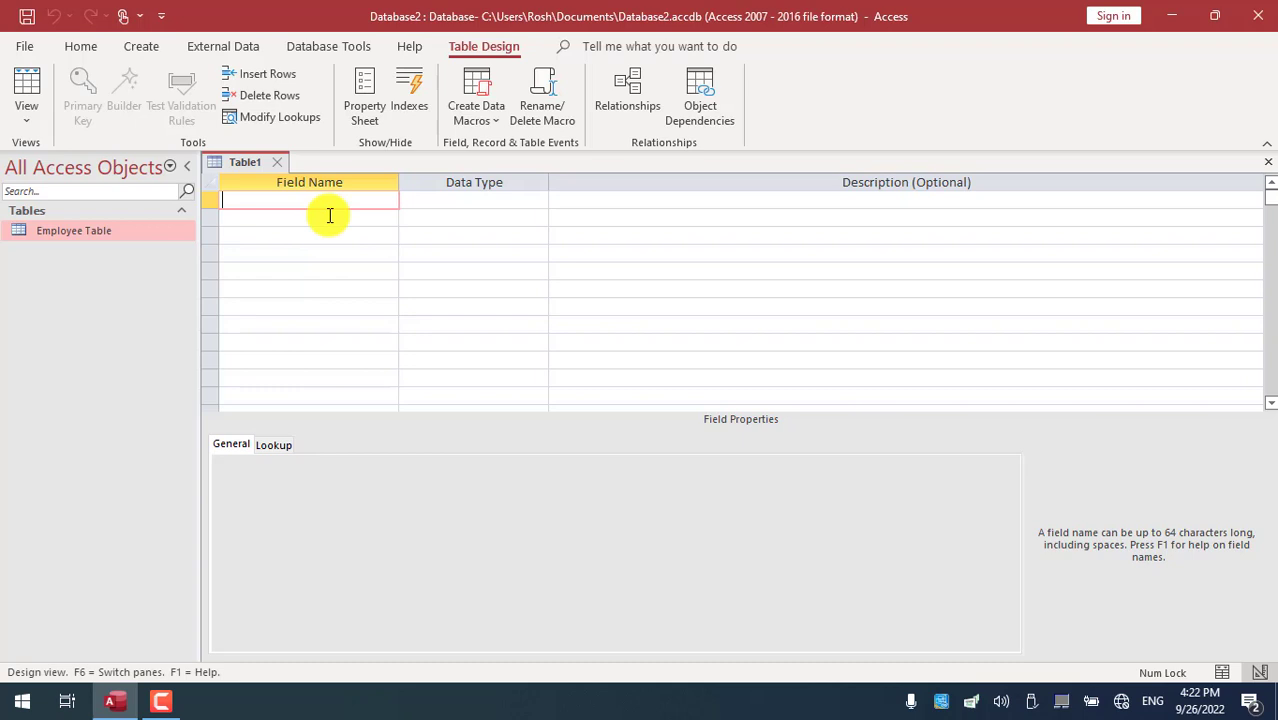
{"action": "left_click", "coordinate": [44, 115]}
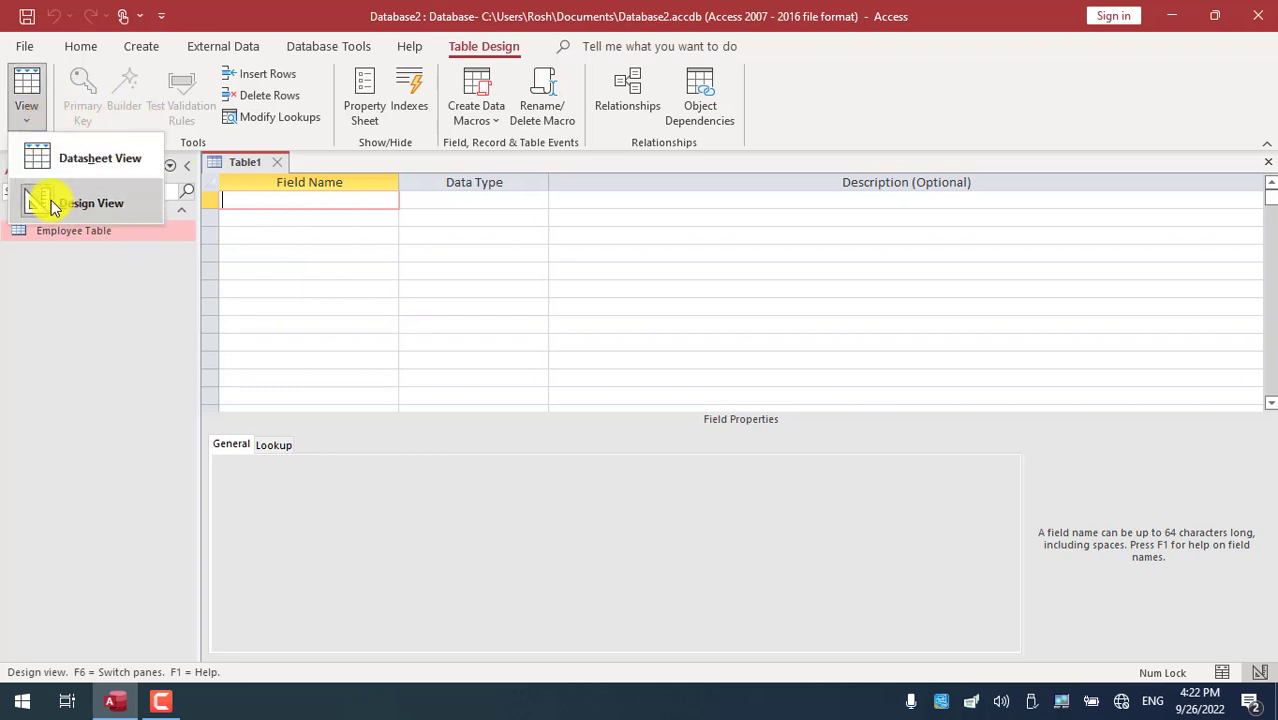
Step: Add a ProjectID field with the AutoNumber data type and the description "This is generated auto"
{"action": "left_click", "coordinate": [280, 248]}
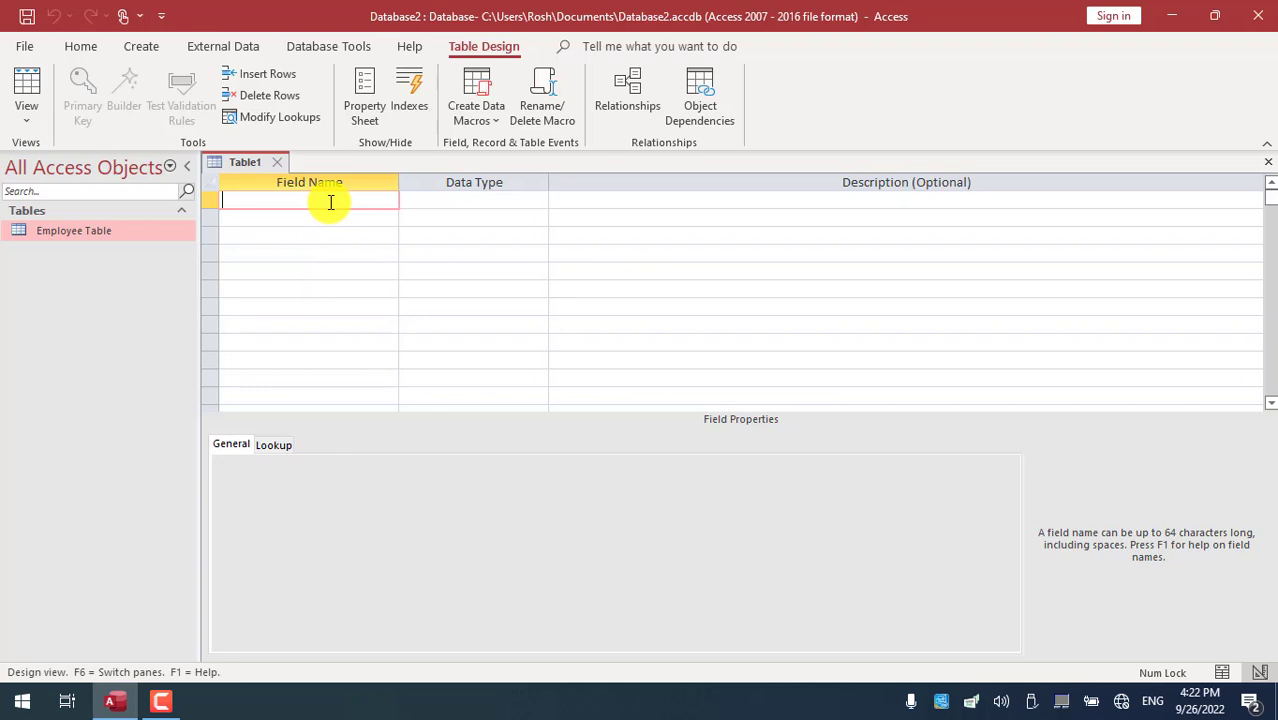
{"action": "type", "text": "ProjectId"}
{"action": "key", "text": "BackSpace"}
{"action": "type", "text": "D"}
{"action": "left_click", "coordinate": [452, 199]}
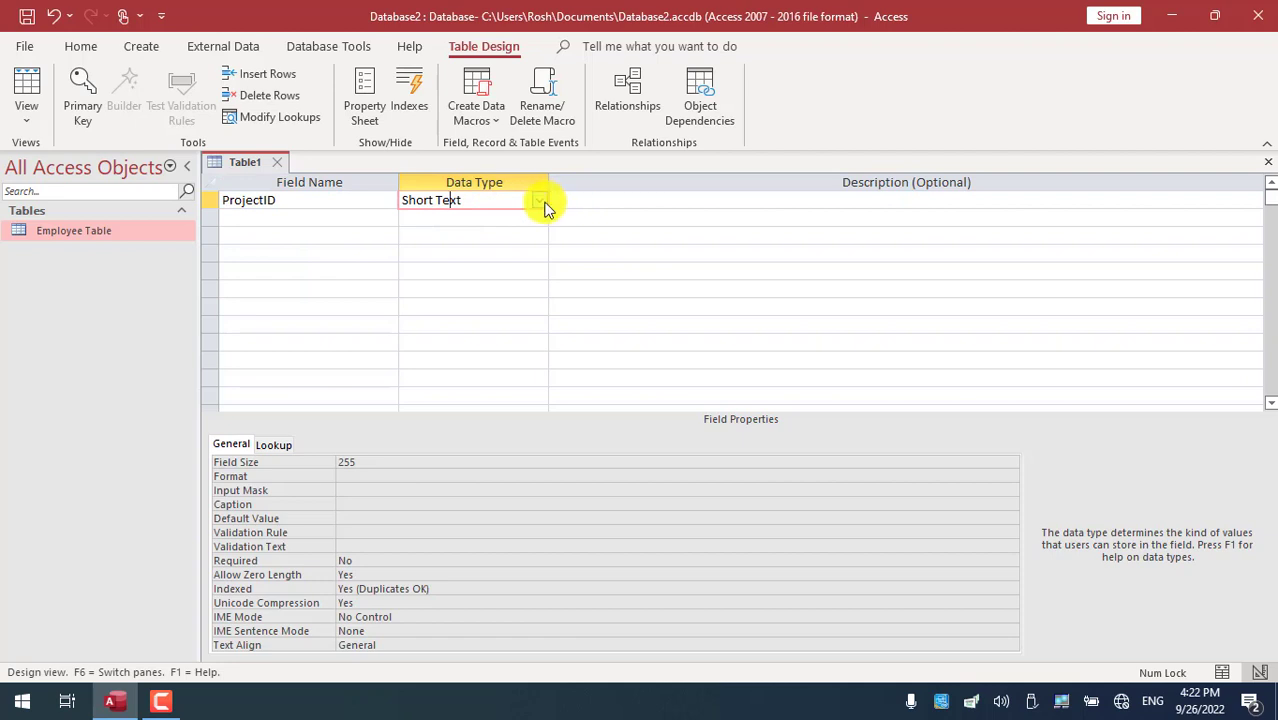
{"action": "left_click", "coordinate": [539, 200]}
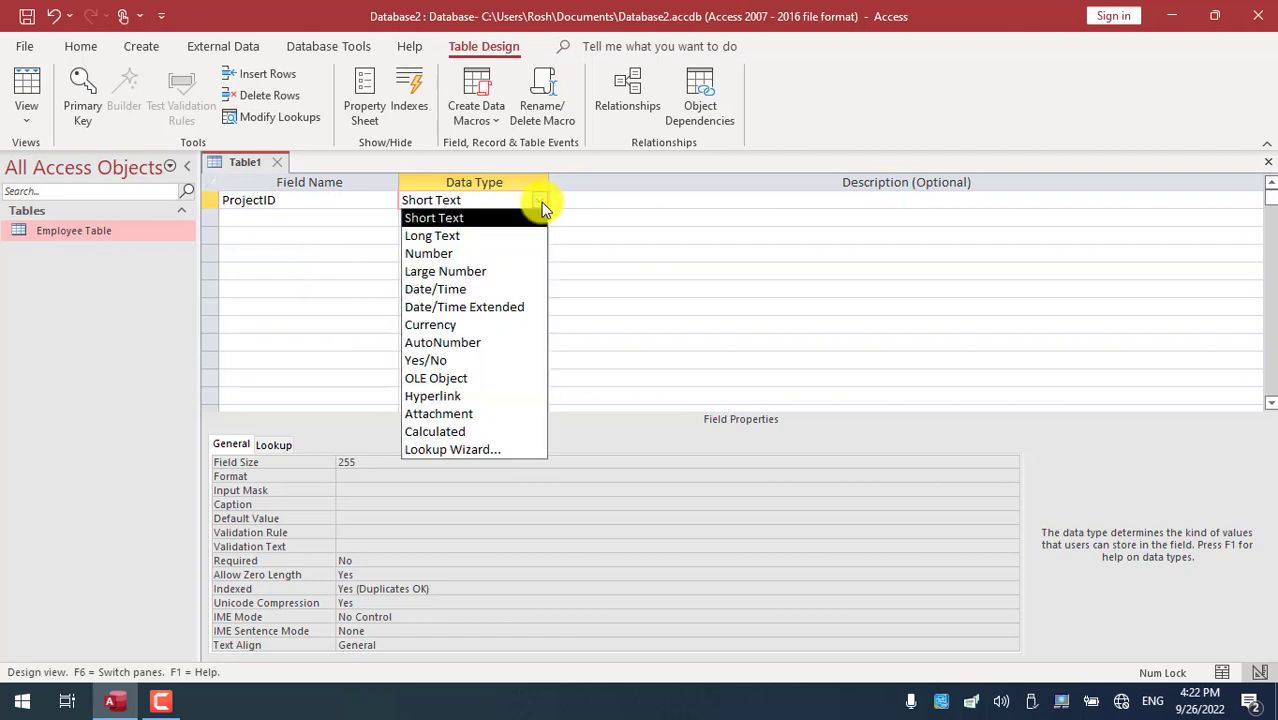
{"action": "left_click", "coordinate": [477, 341]}
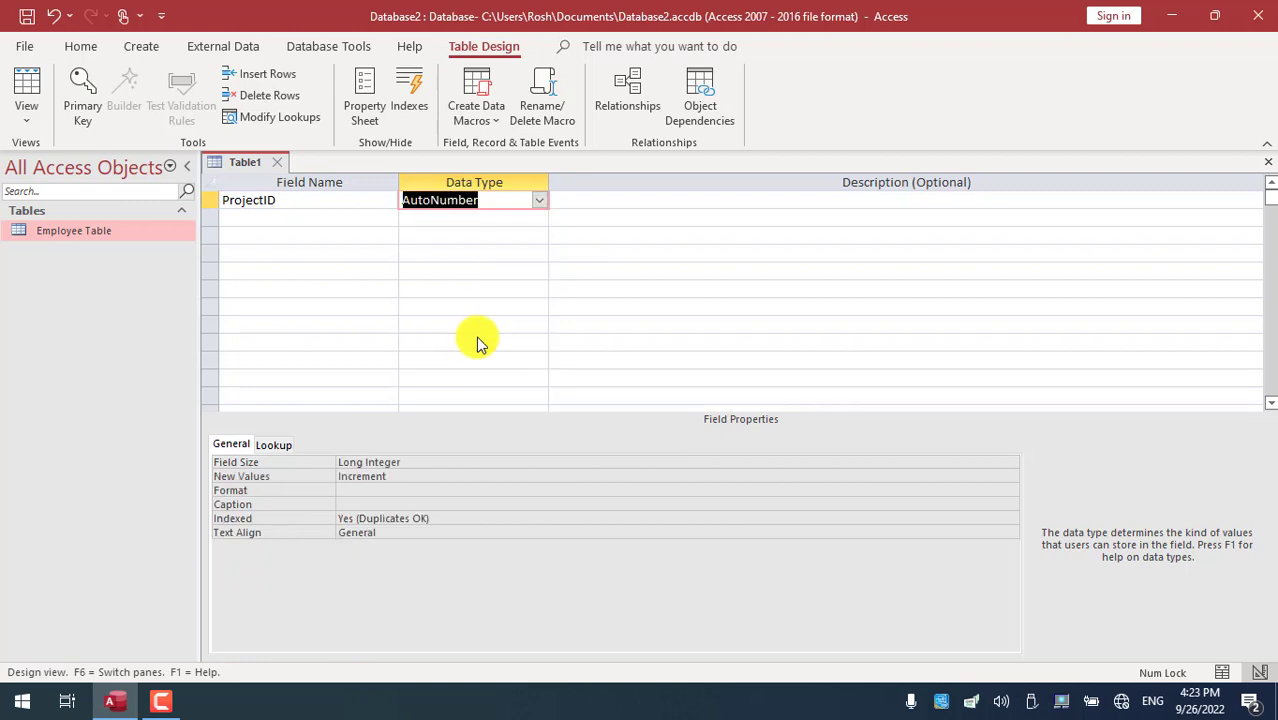
{"action": "left_click", "coordinate": [606, 200]}
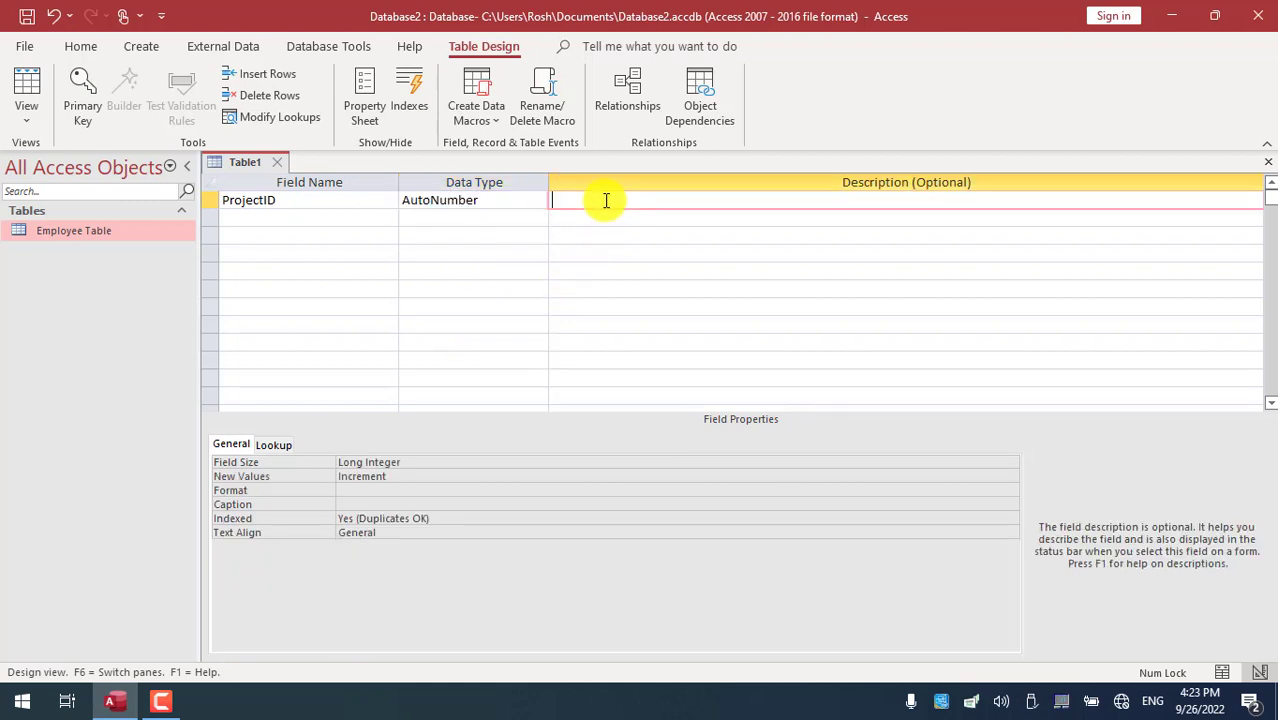
{"action": "type", "text": "This is generated auto"}
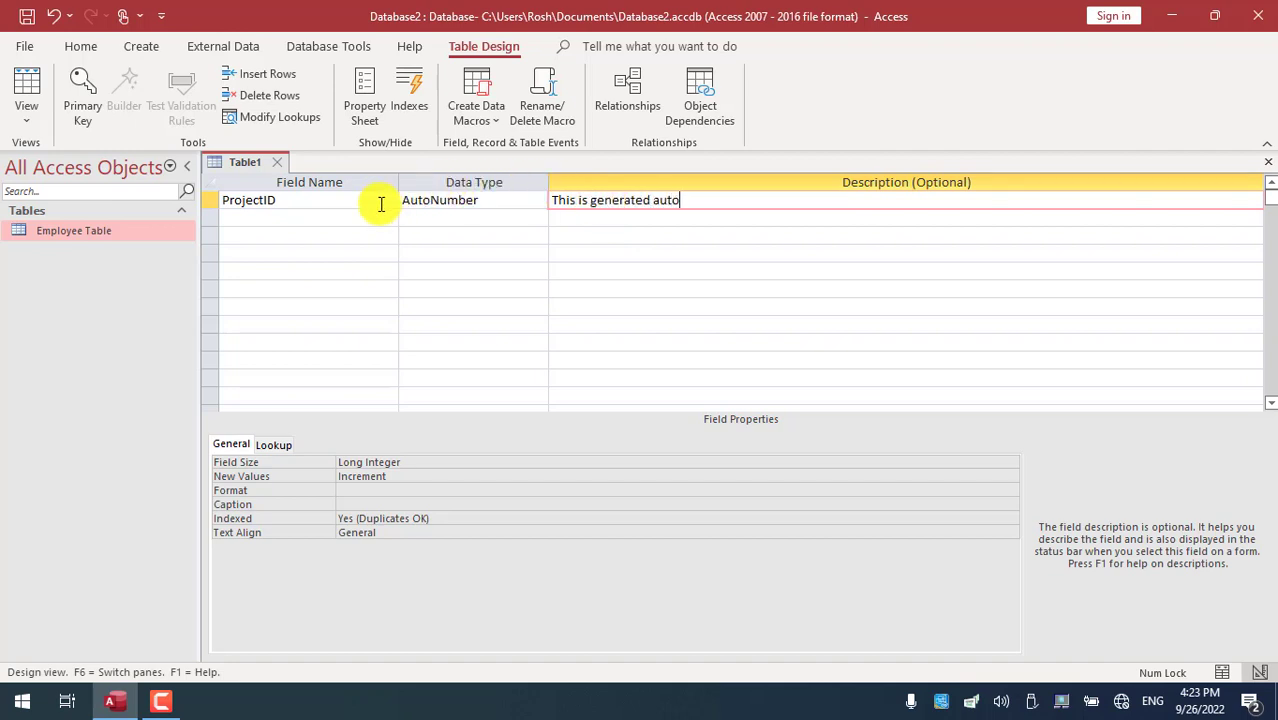
Step: Add a Short Text field named ProjectName with the description "name of the project that the employee perform"
{"action": "left_click", "coordinate": [332, 219]}
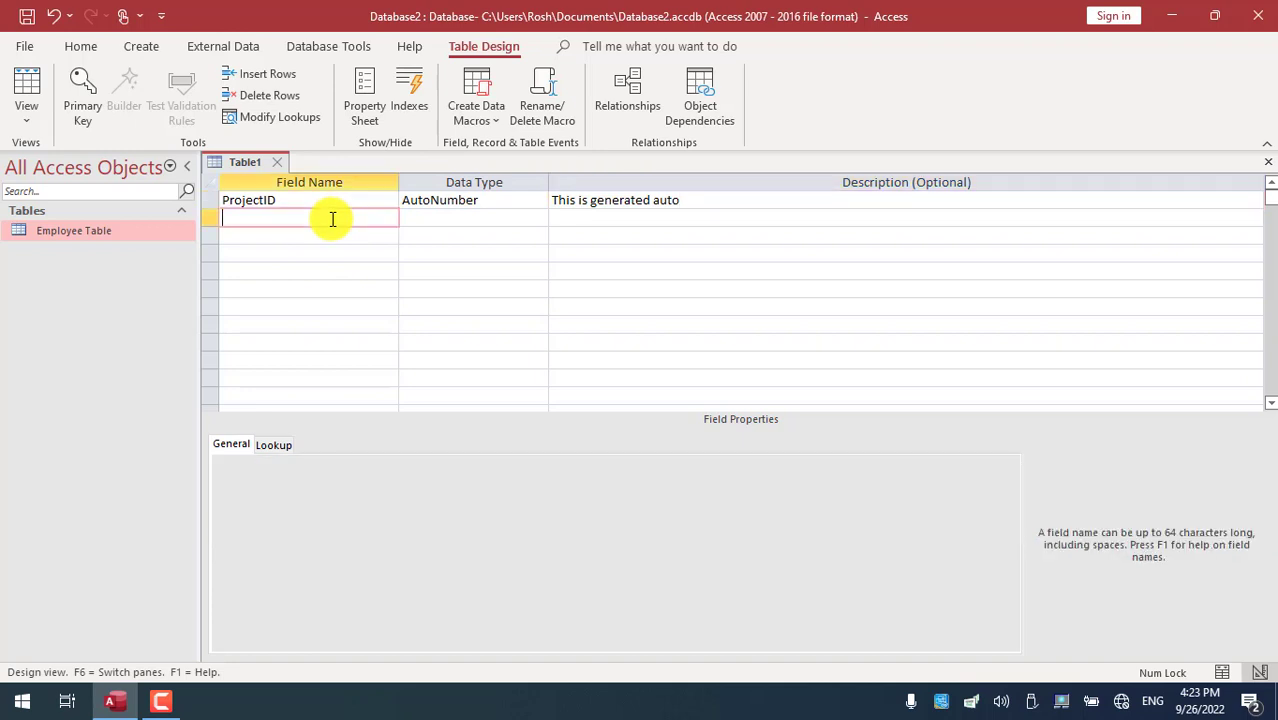
{"action": "type", "text": "Project"}
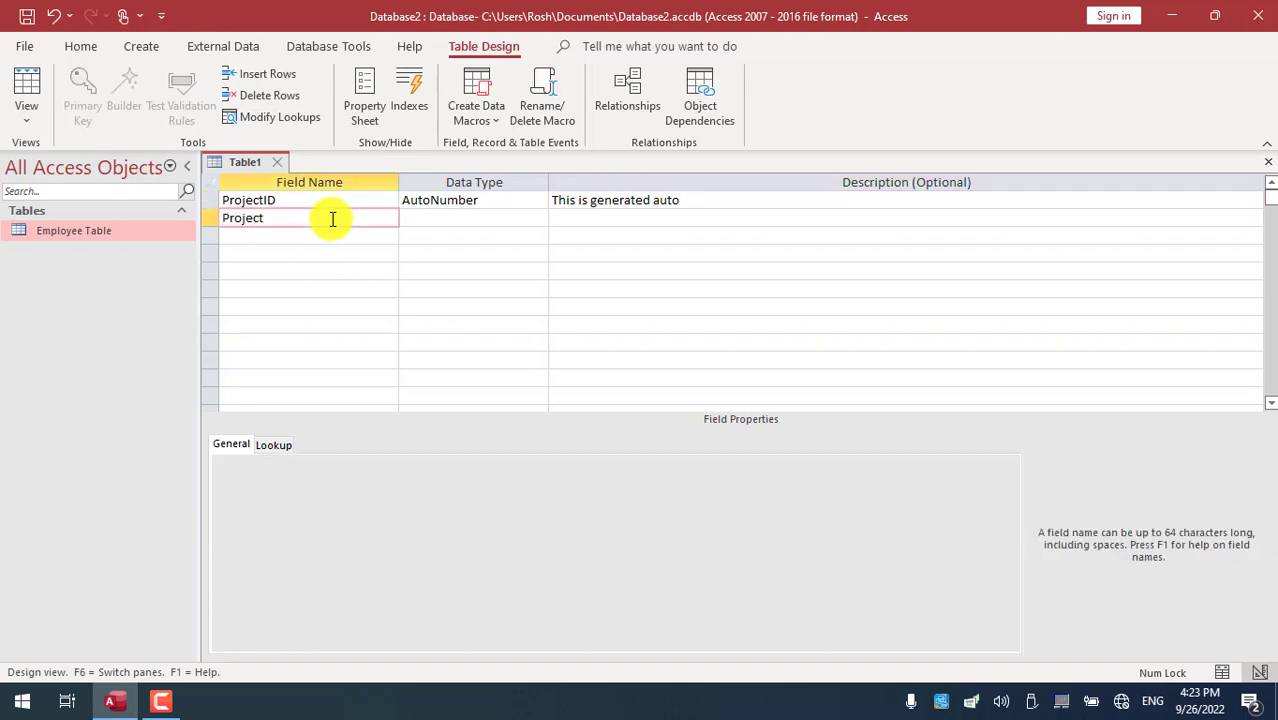
{"action": "type", "text": "Name"}
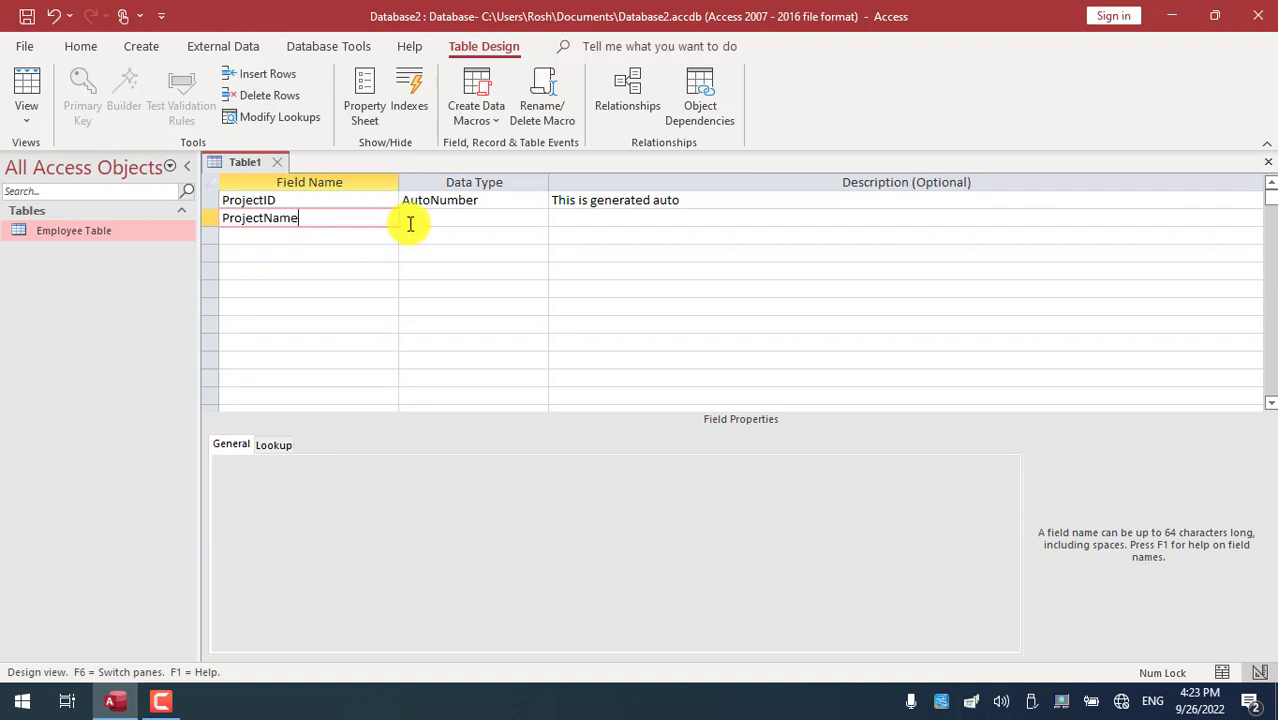
{"action": "left_click", "coordinate": [460, 220]}
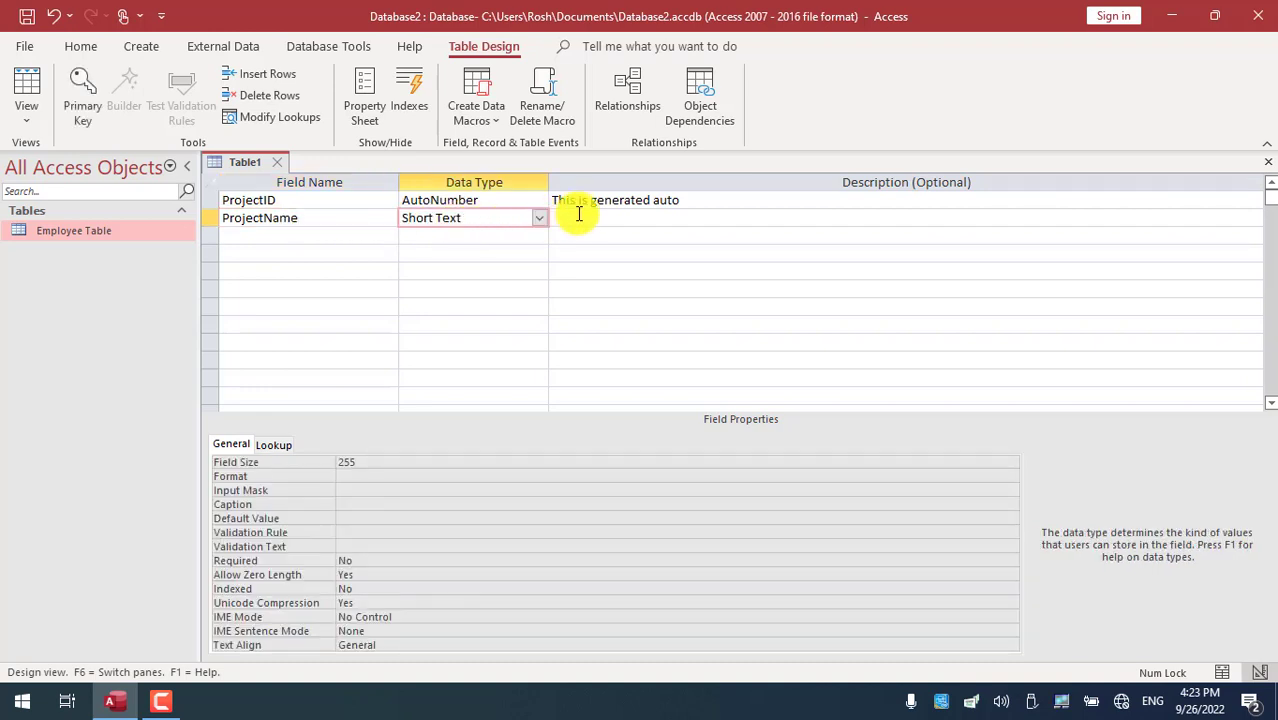
{"action": "left_click", "coordinate": [578, 218]}
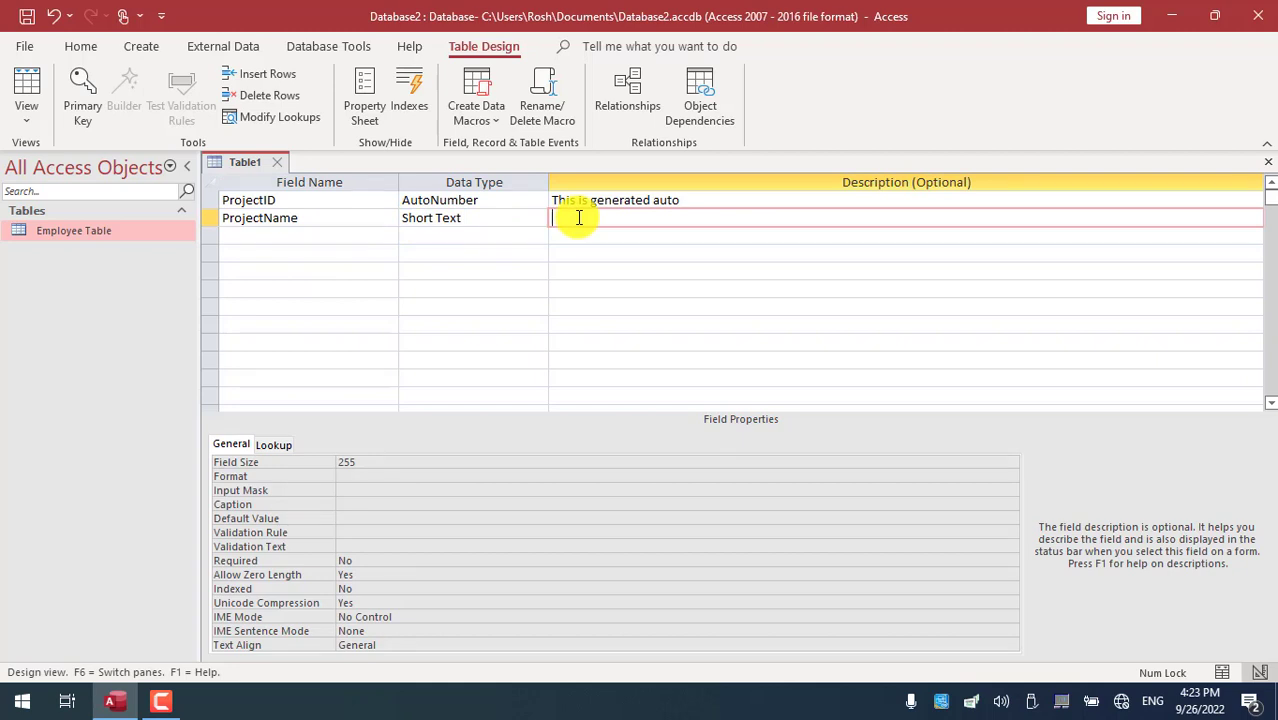
{"action": "type", "text": "name of the project t"}
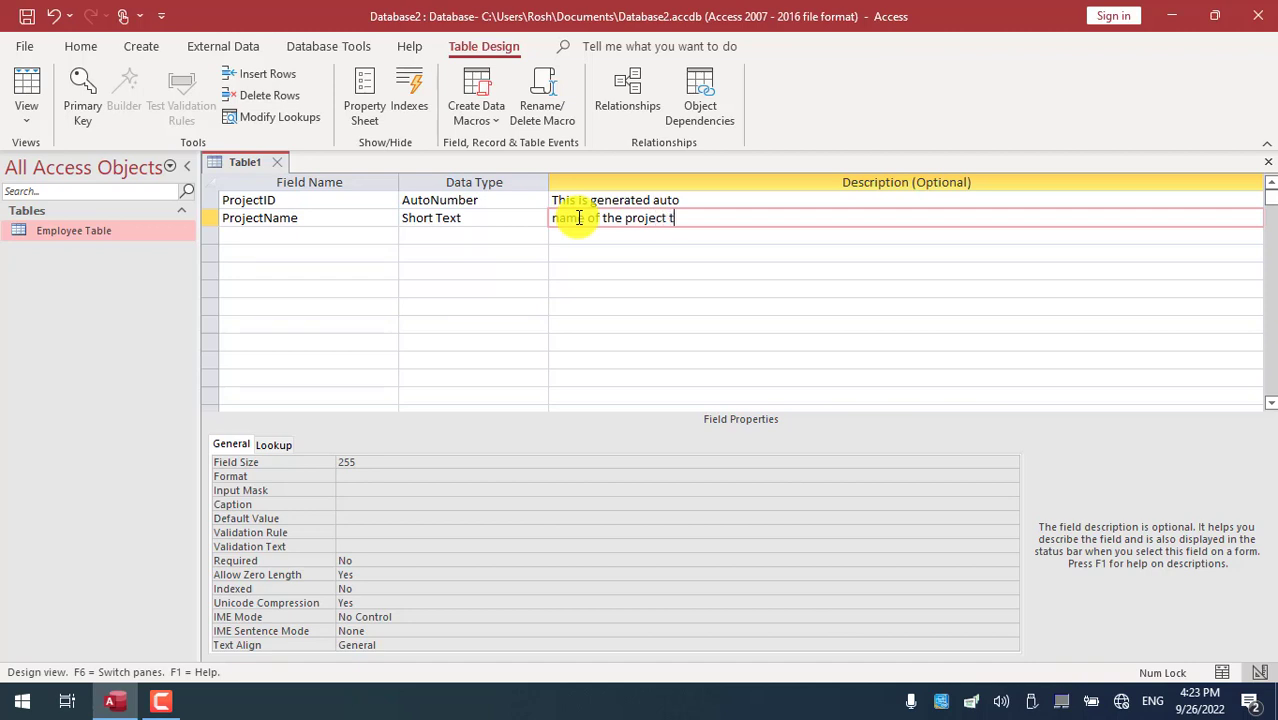
{"action": "type", "text": "hat the employee per"}
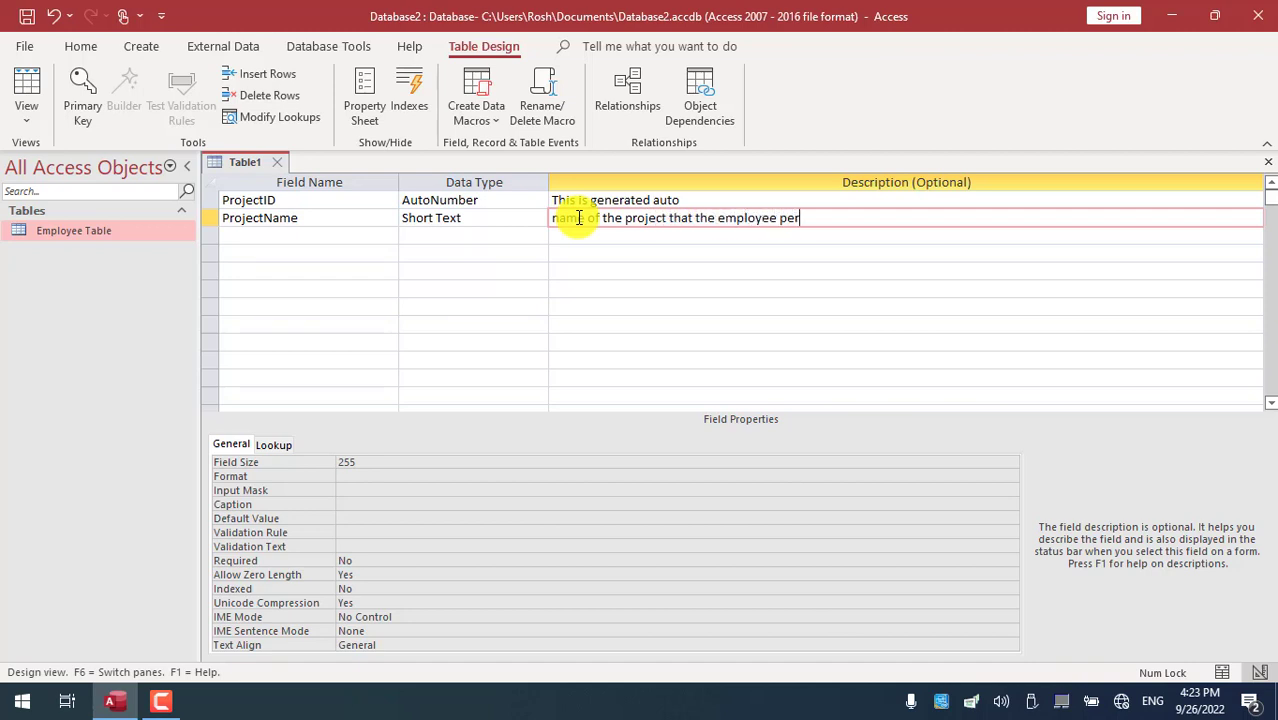
{"action": "type", "text": "form"}
Step: Add a Short Text field named Eployee below ProjectName with the description "employee that perform the project"
{"action": "left_click", "coordinate": [258, 238]}
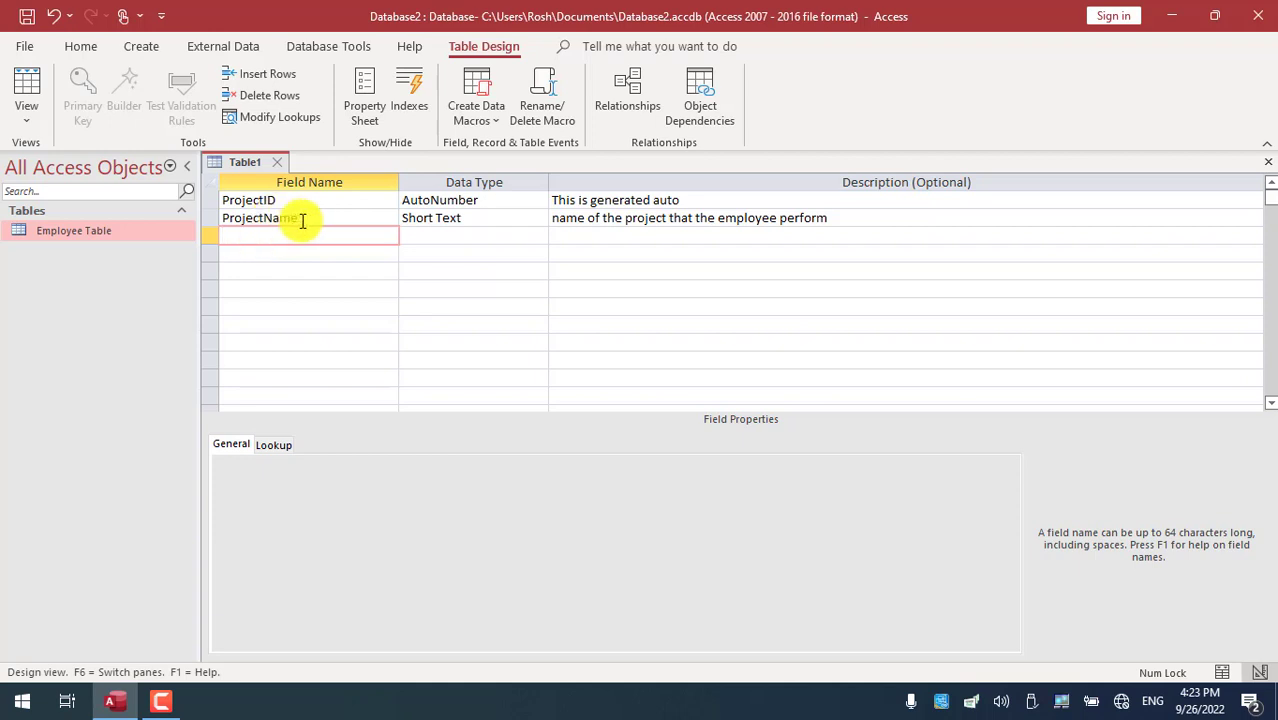
{"action": "left_click_drag", "start_coordinate": [302, 219], "coordinate": [194, 209]}
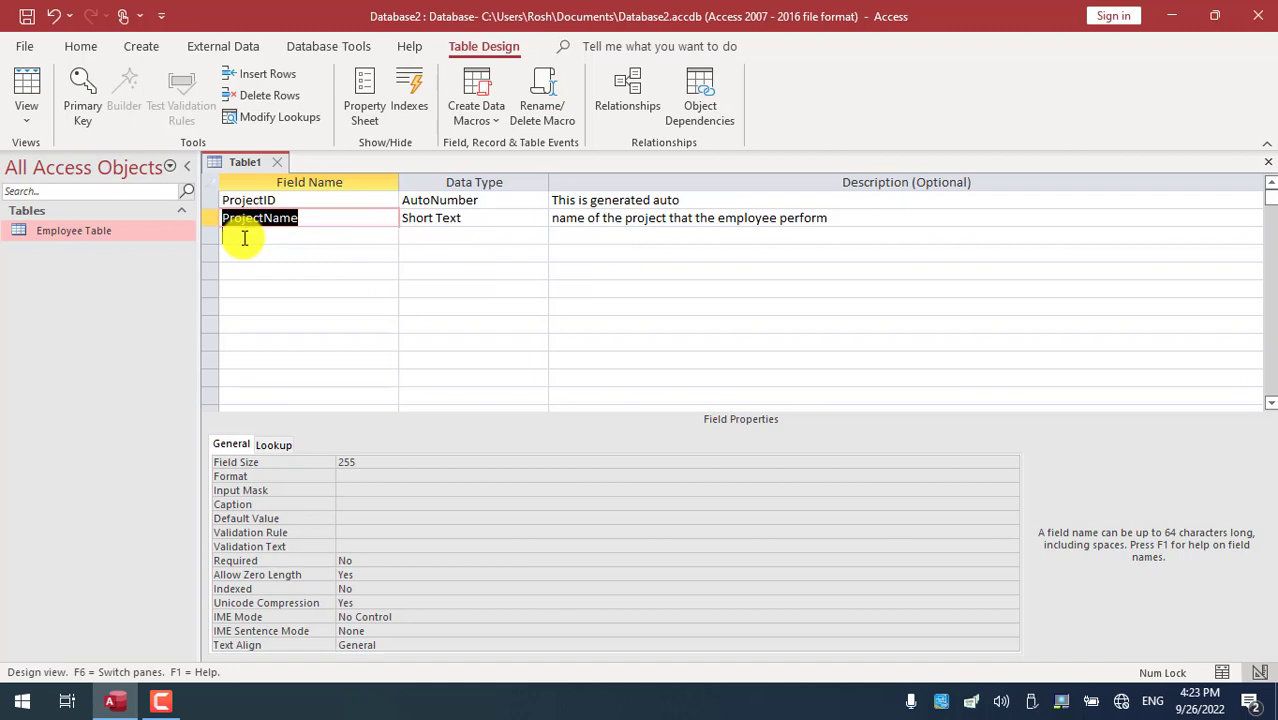
{"action": "left_click", "coordinate": [244, 238]}
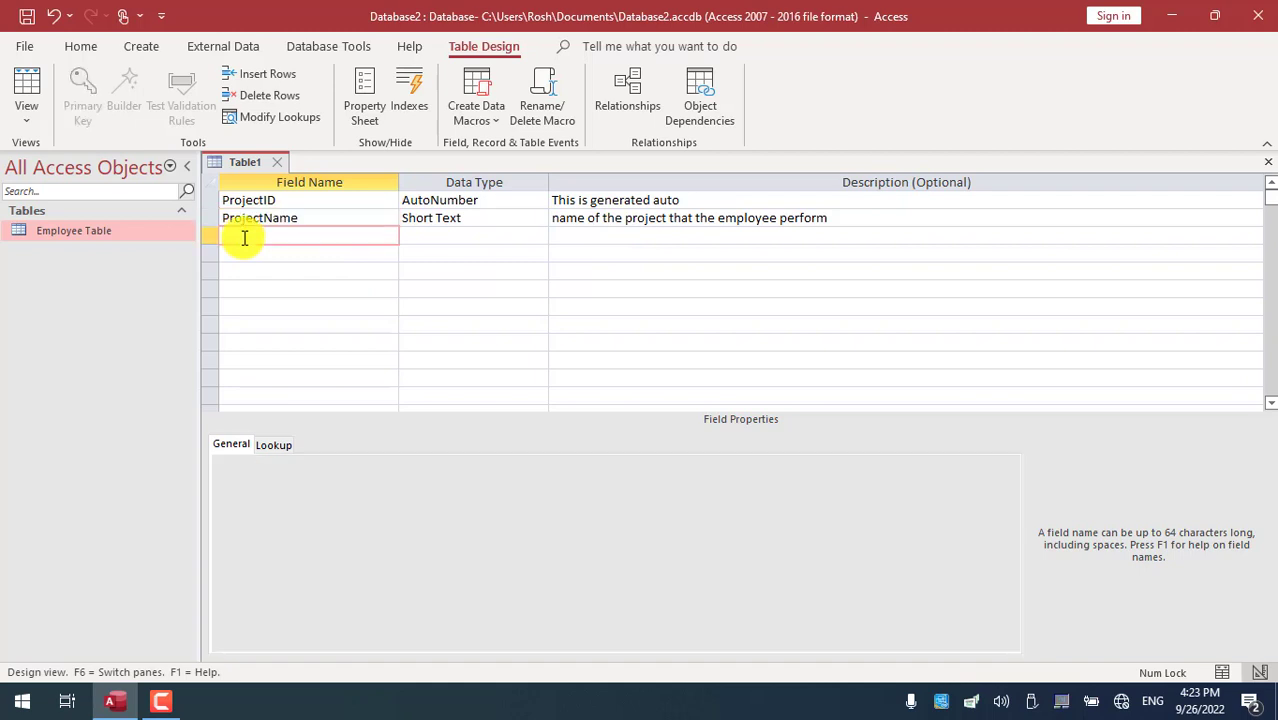
{"action": "type", "text": "Em"}
{"action": "type", "text": "p"}
{"action": "type", "text": "loyee"}
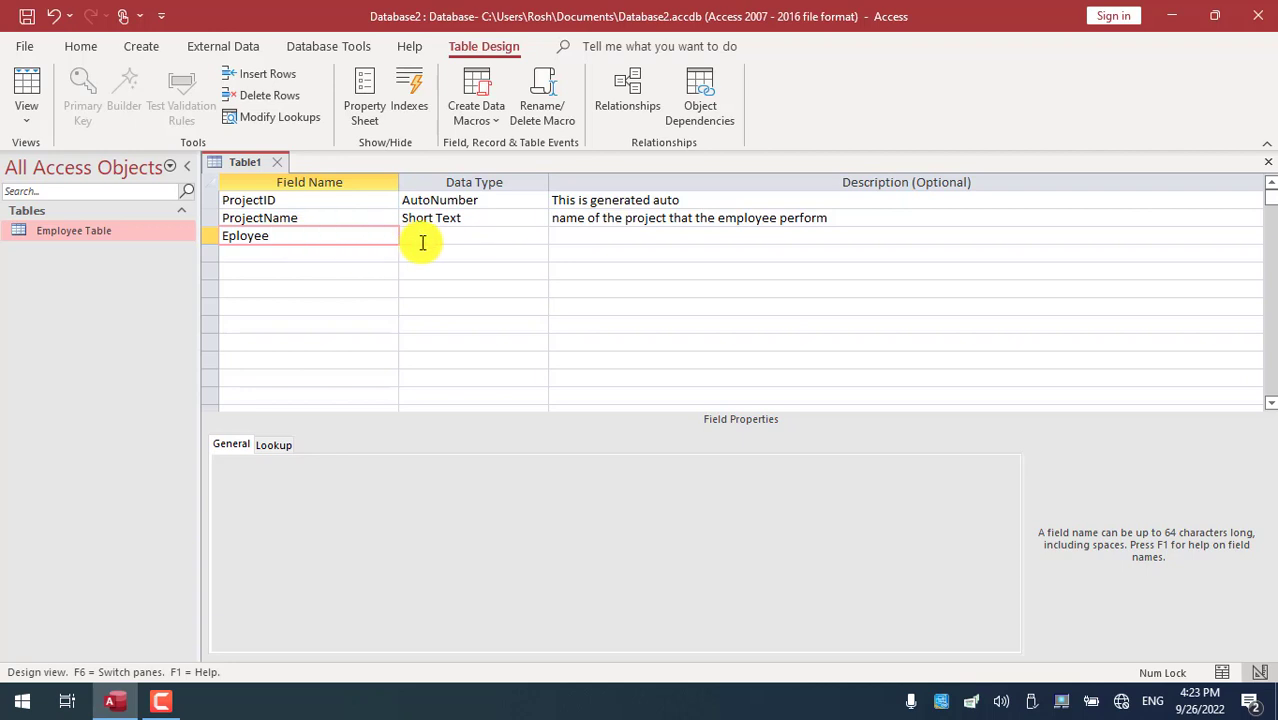
{"action": "left_click", "coordinate": [422, 237]}
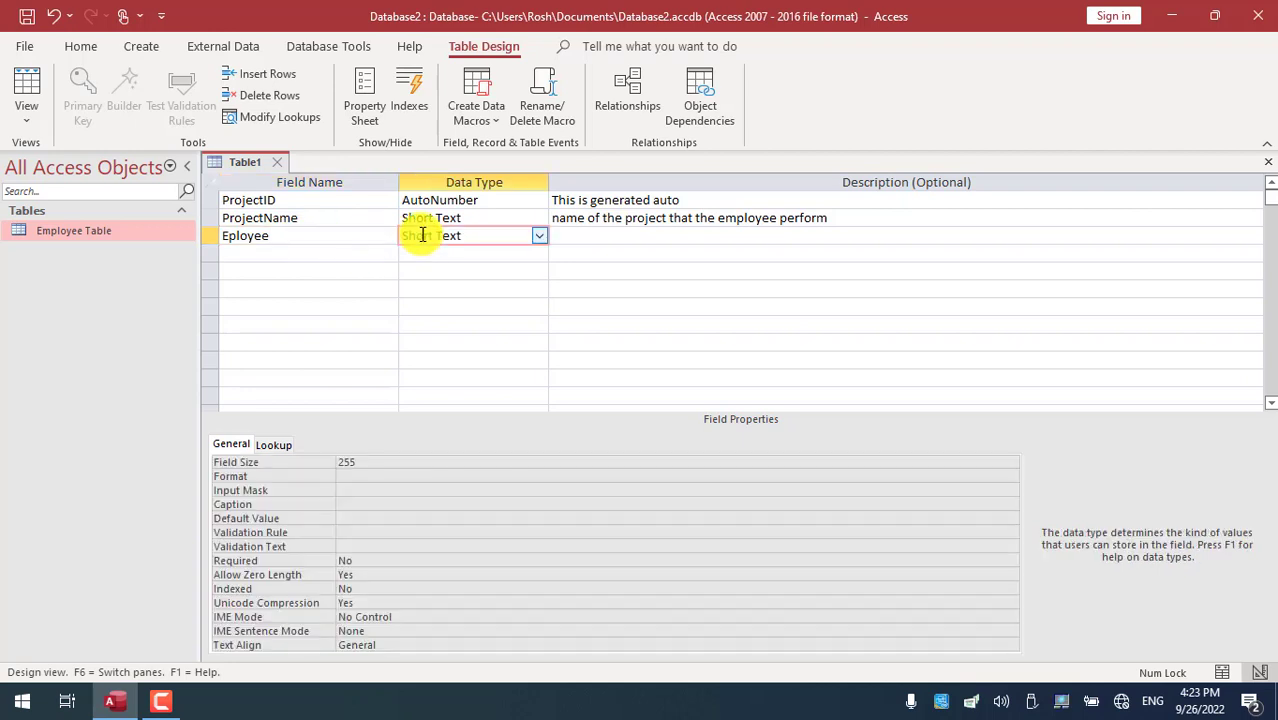
{"action": "left_click", "coordinate": [584, 241]}
{"action": "type", "text": "employee"}
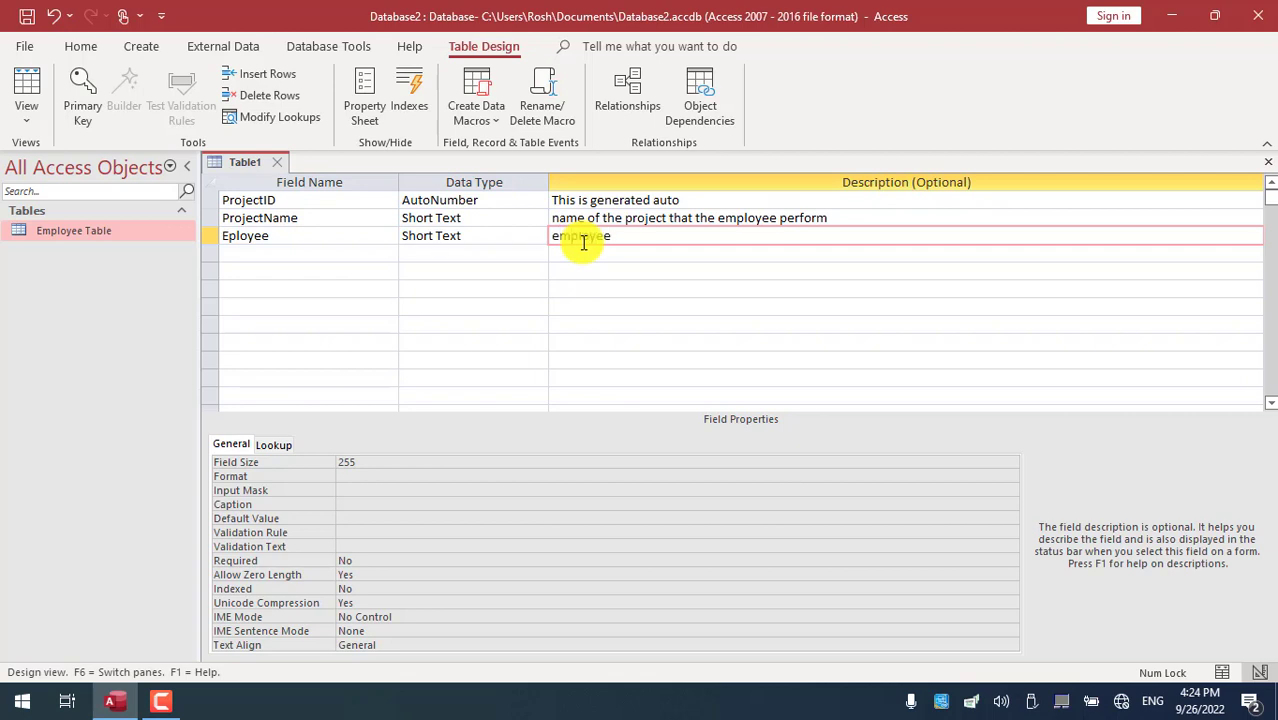
{"action": "type", "text": " that perform the pr"}
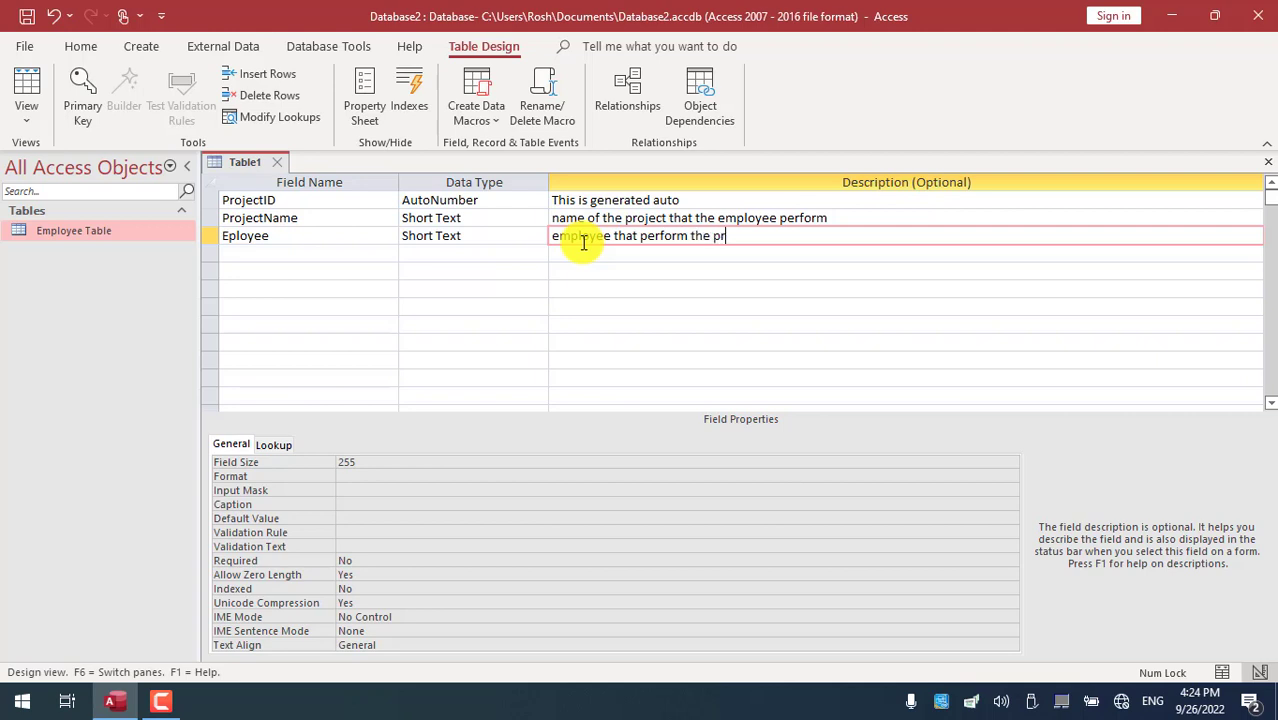
{"action": "type", "text": "oject"}
Step: Add a ProjectStart field with the Date/Time data type, leaving its description empty
{"action": "left_click", "coordinate": [284, 256]}
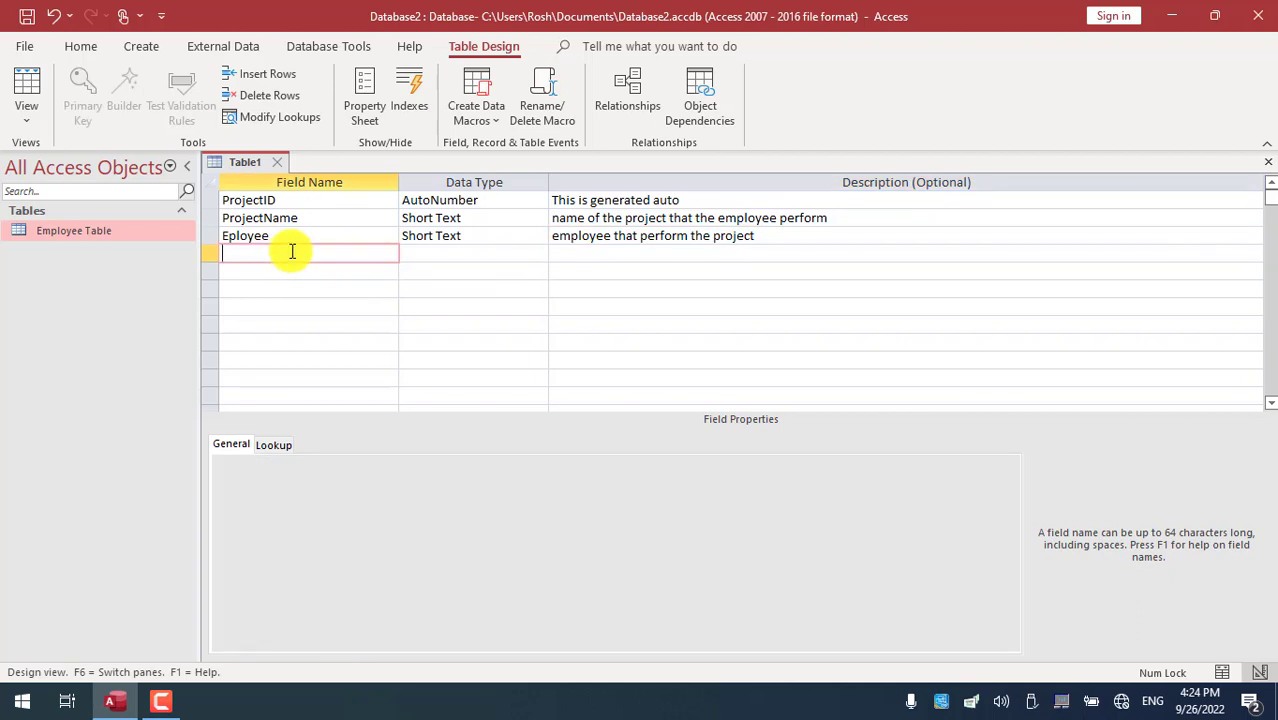
{"action": "type", "text": "ProjectStart"}
{"action": "left_click", "coordinate": [453, 256]}
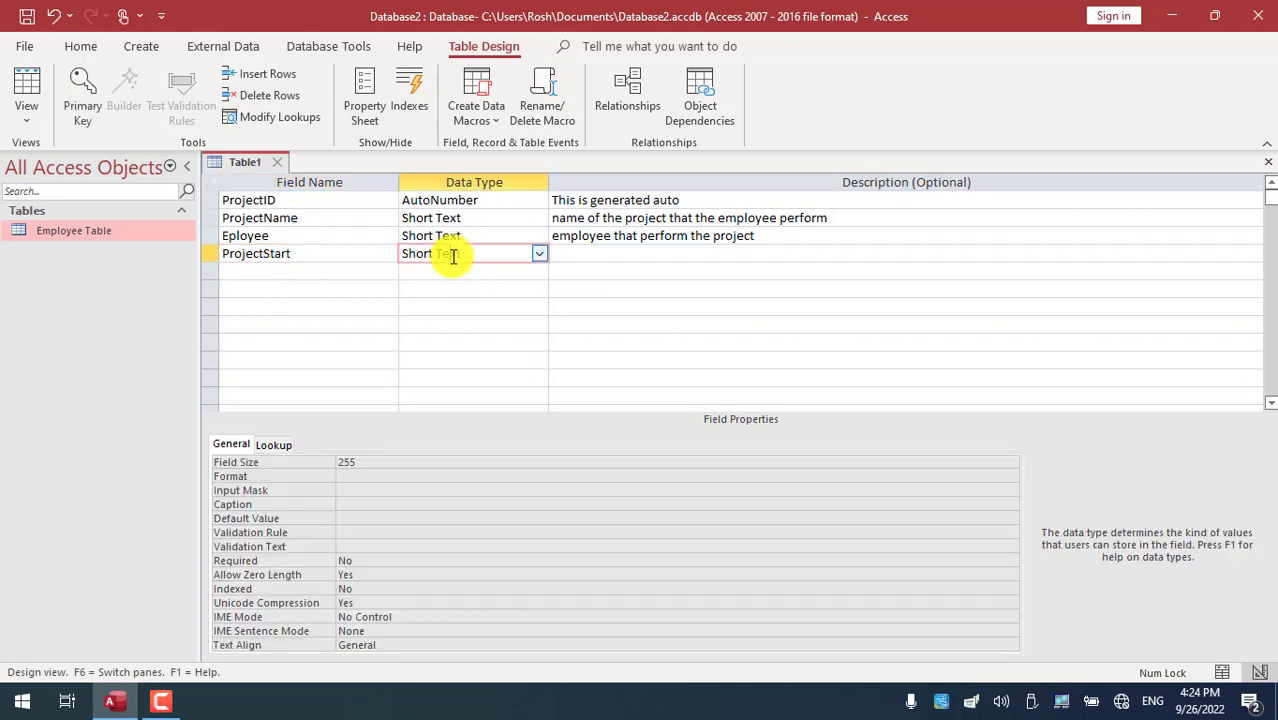
{"action": "left_click", "coordinate": [537, 259]}
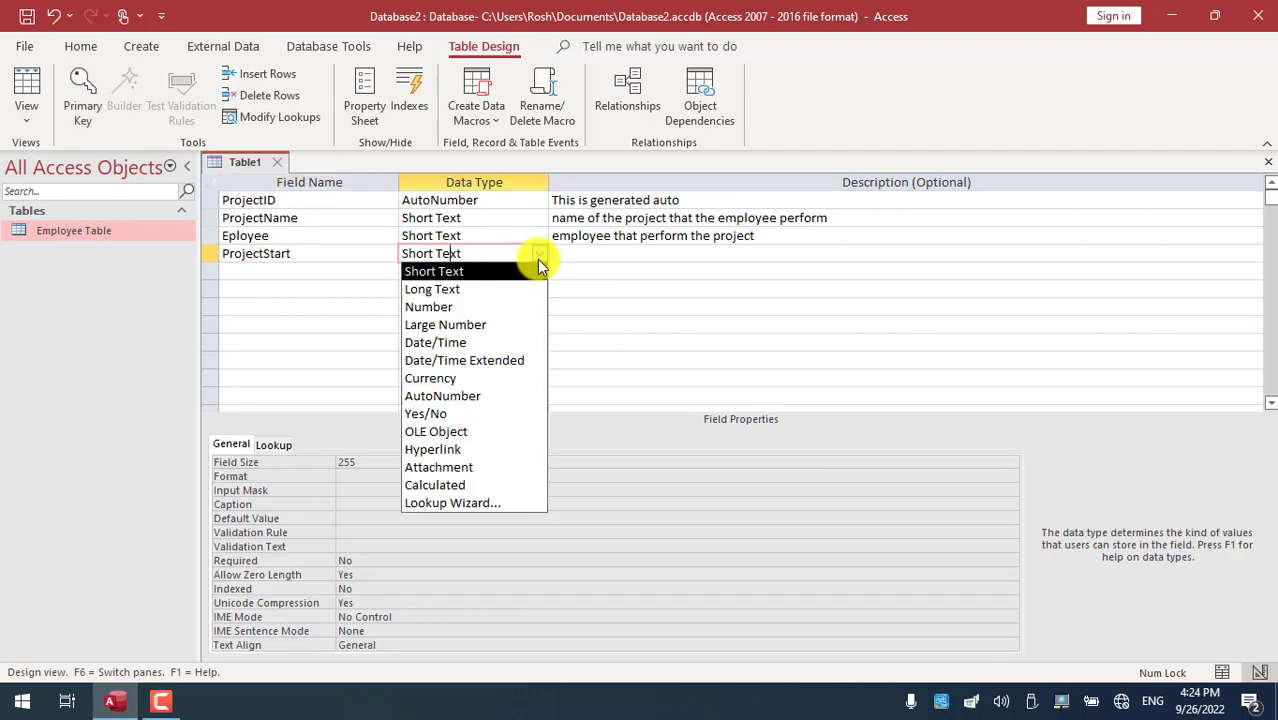
{"action": "left_click", "coordinate": [487, 340]}
{"action": "left_click", "coordinate": [595, 252]}
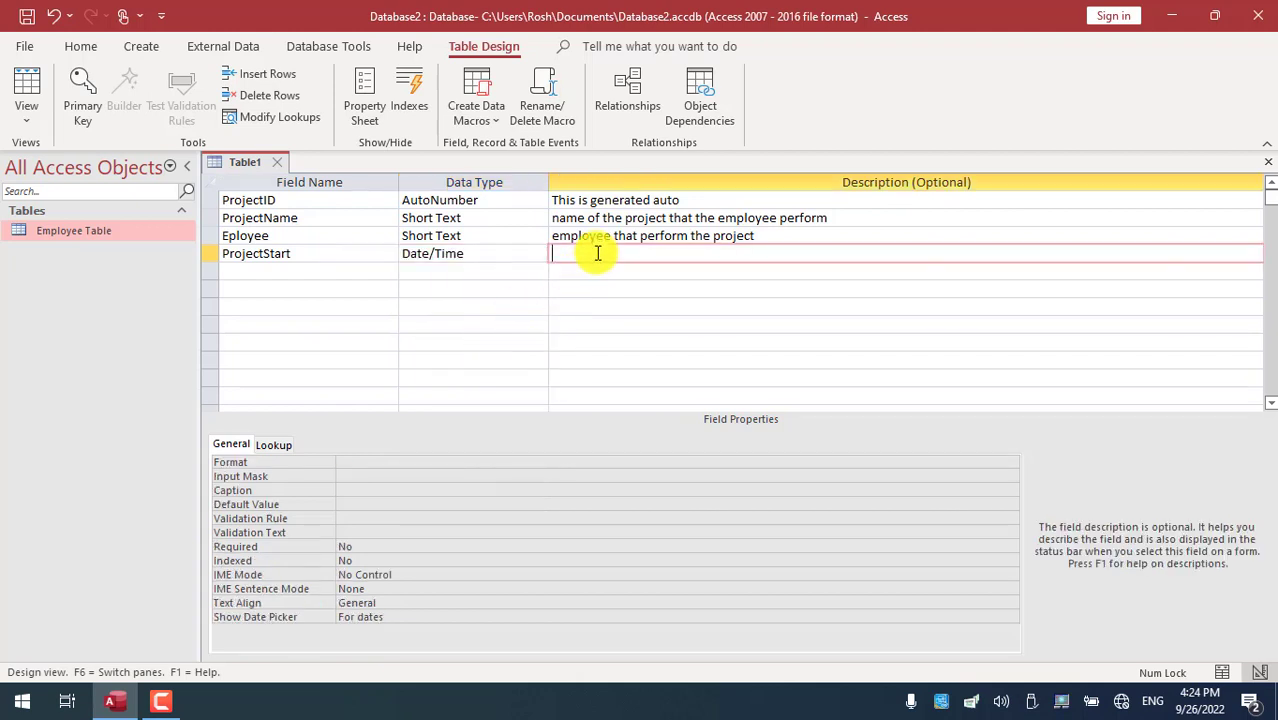
Step: Add a ProjectEnd field with the Date/Time data type below ProjectStart
{"action": "left_click", "coordinate": [302, 271]}
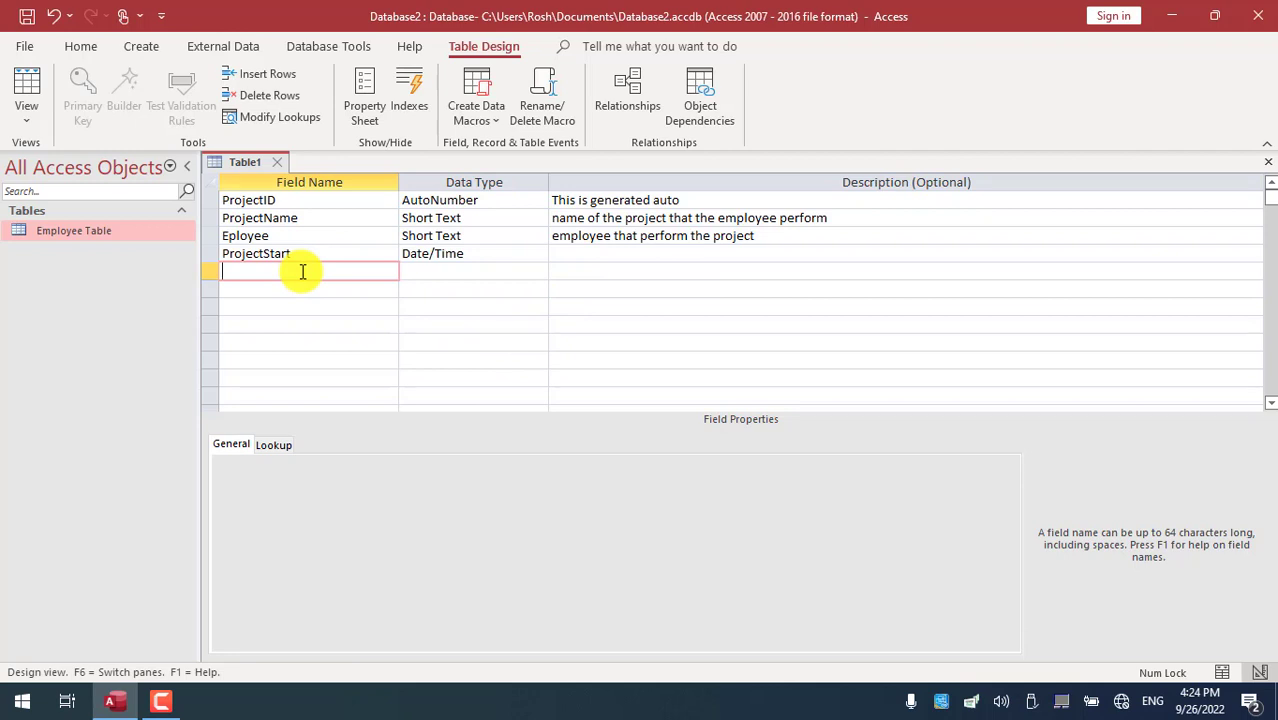
{"action": "type", "text": "ProjectEnd"}
{"action": "left_click", "coordinate": [448, 271]}
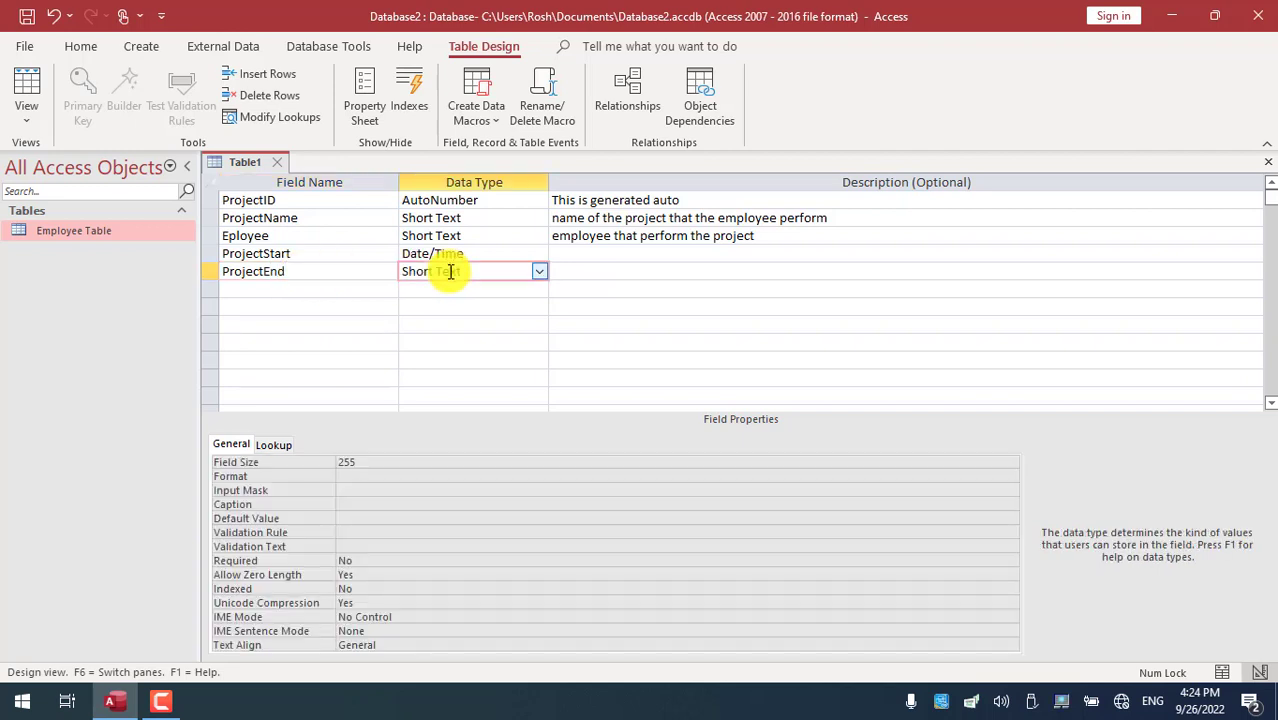
{"action": "left_click", "coordinate": [539, 271]}
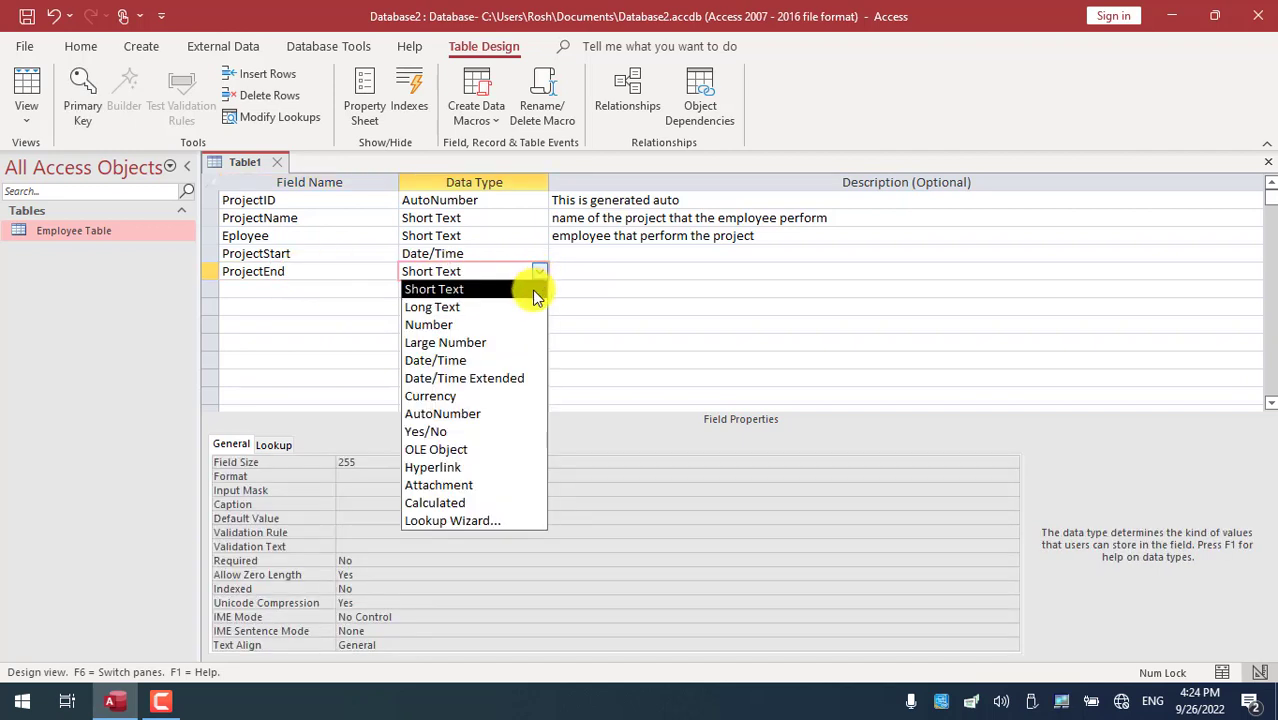
{"action": "left_click", "coordinate": [474, 355]}
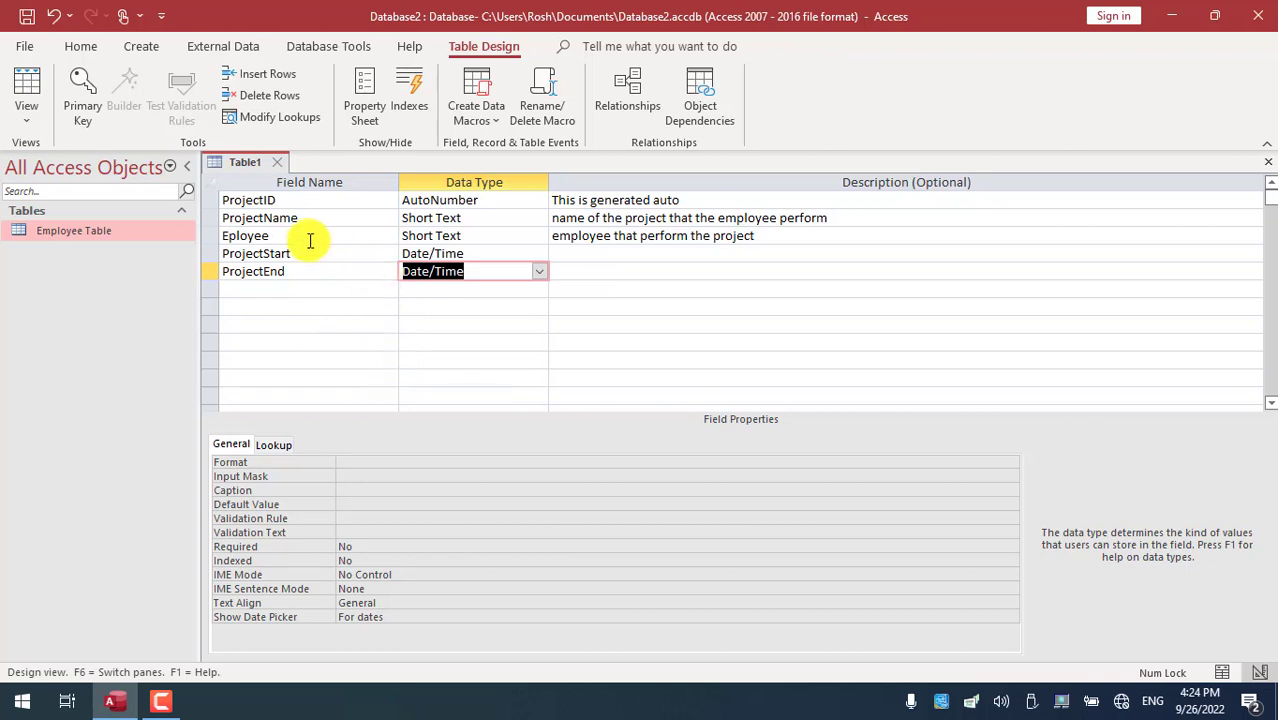
{"action": "left_click", "coordinate": [27, 122]}
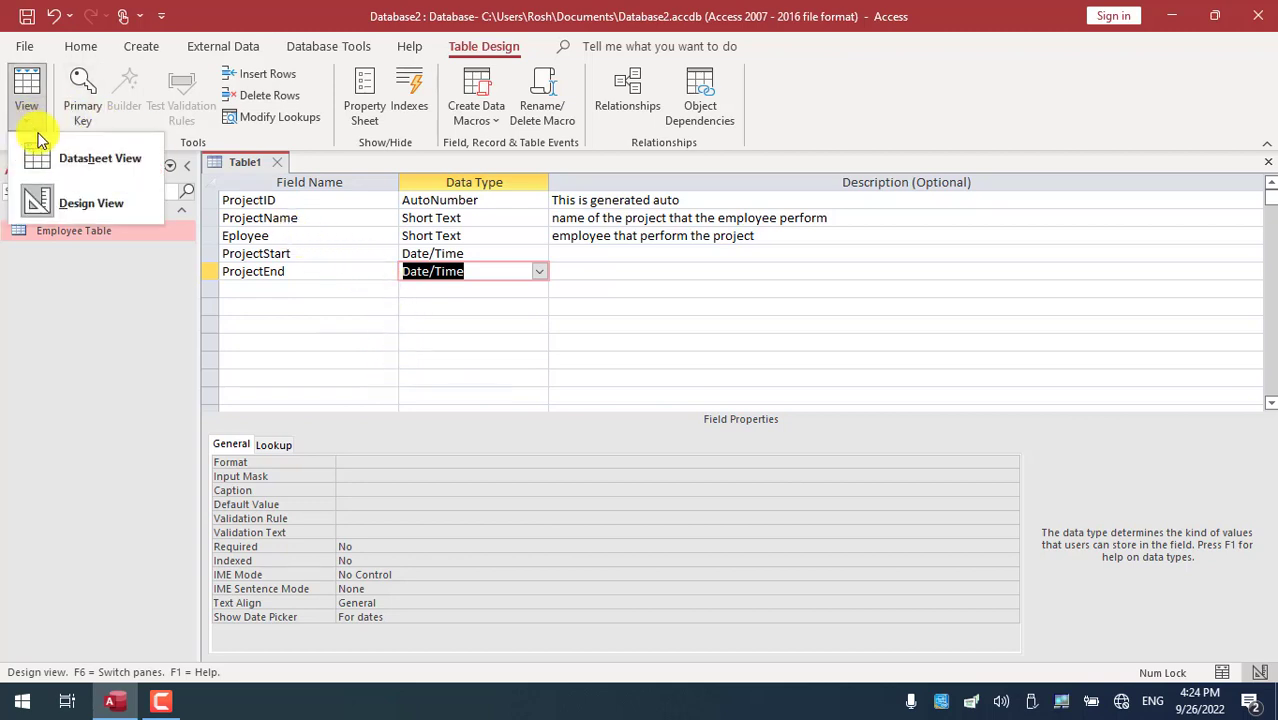
{"action": "left_click", "coordinate": [387, 331]}
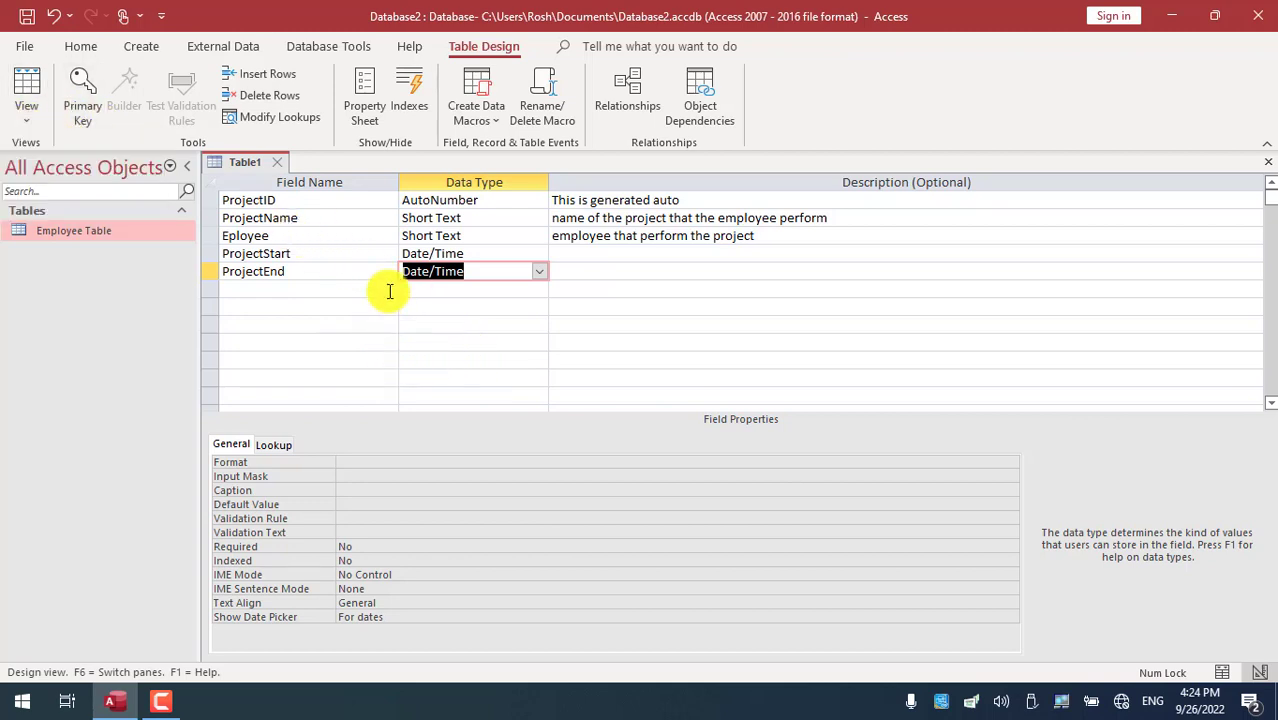
Step: Examine the Caption, Input Mask, Format and Validation Text properties of the ProjectName field
{"action": "left_click", "coordinate": [316, 218]}
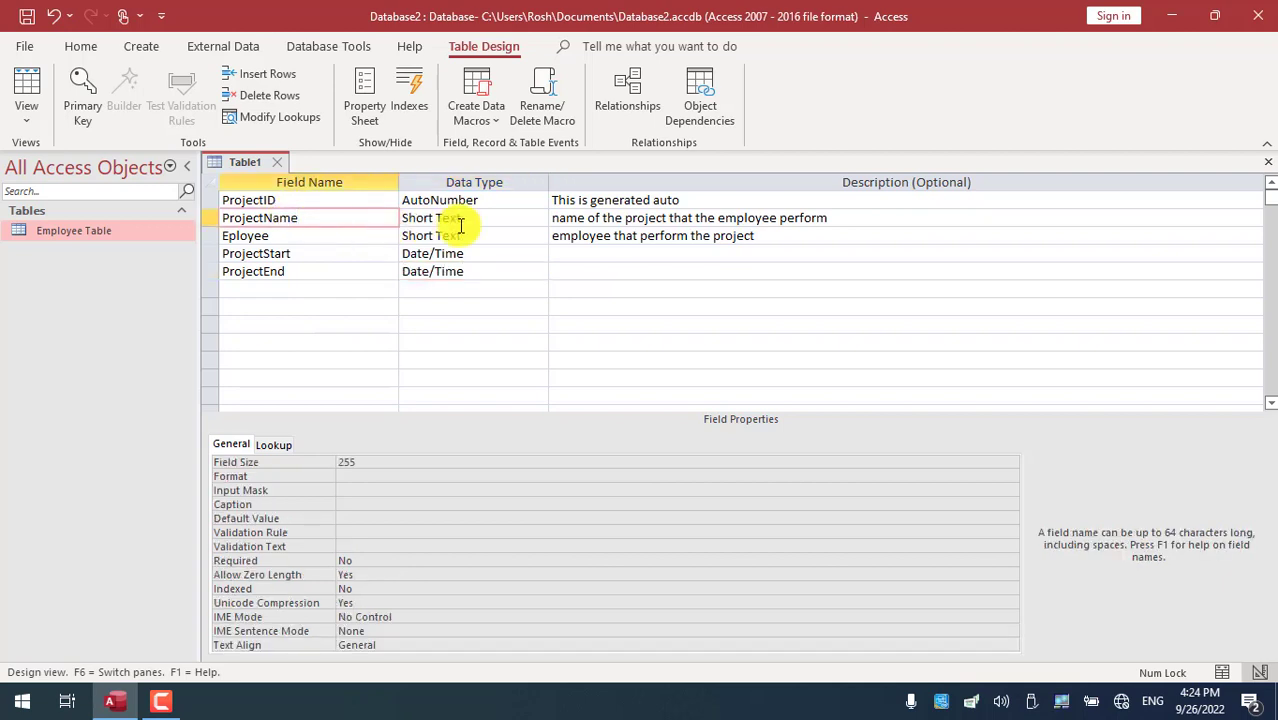
{"action": "left_click", "coordinate": [364, 504]}
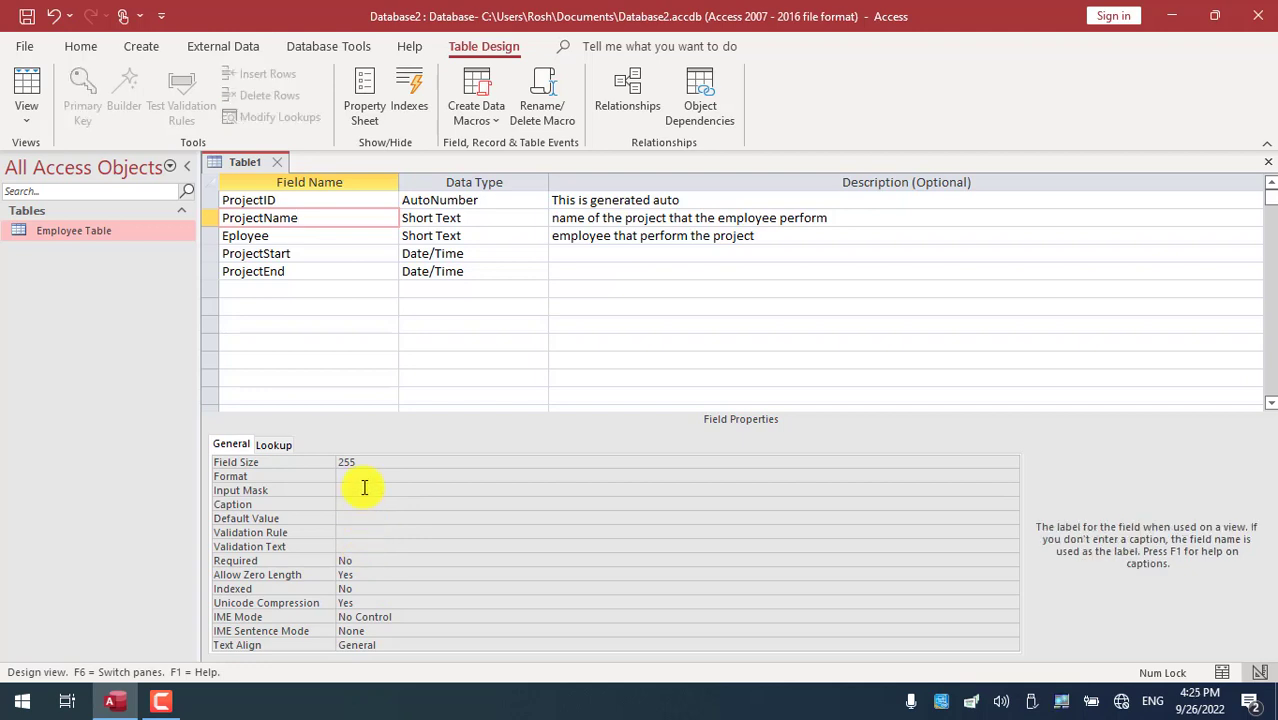
{"action": "left_click", "coordinate": [364, 489]}
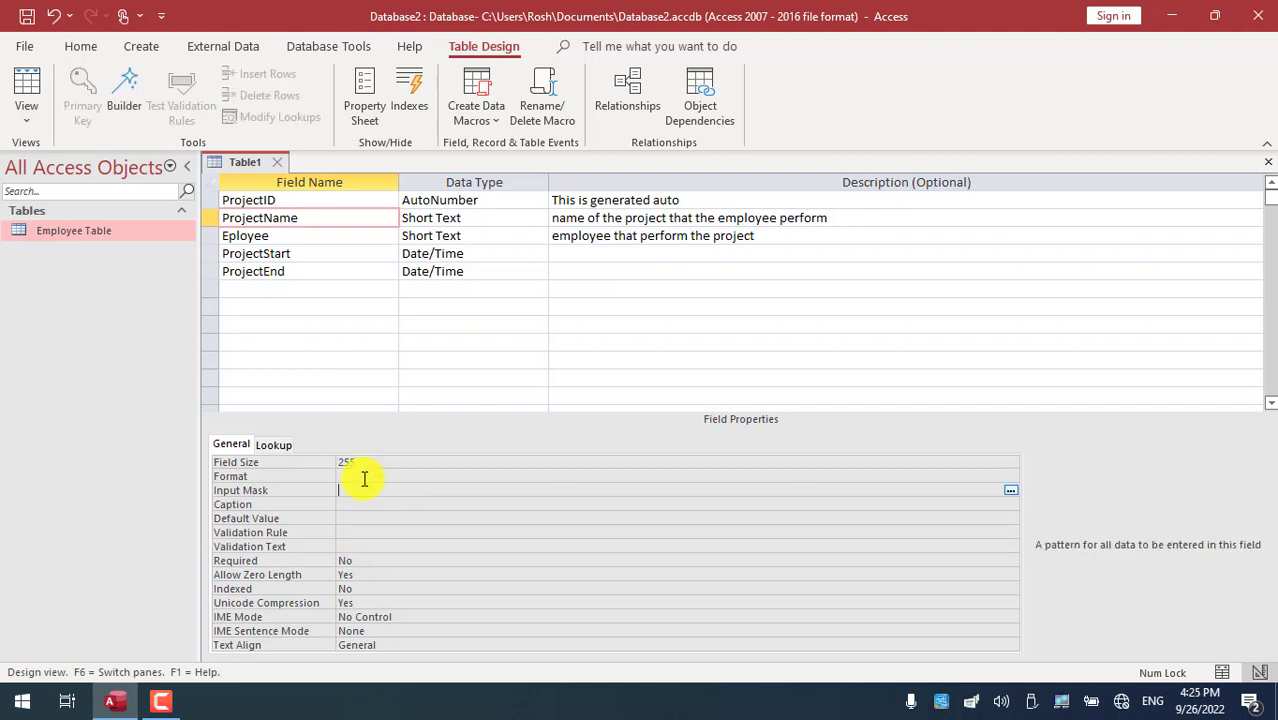
{"action": "left_click", "coordinate": [364, 477]}
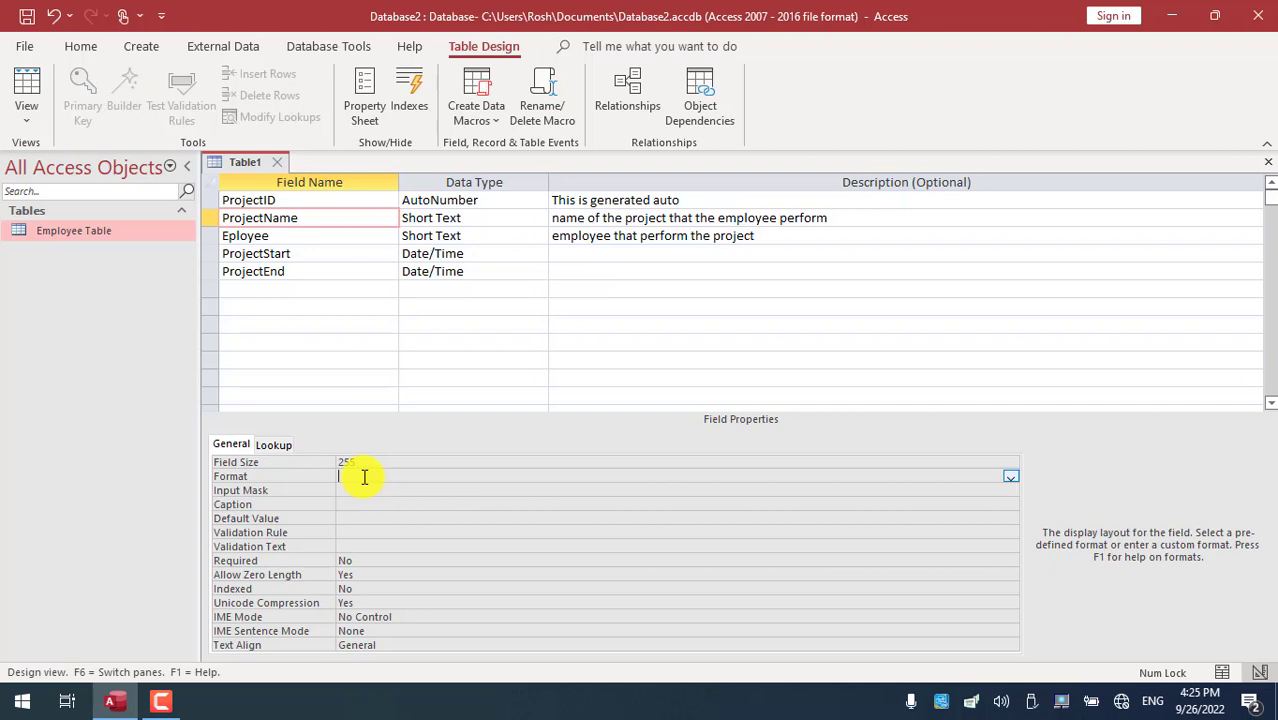
{"action": "left_click", "coordinate": [344, 548]}
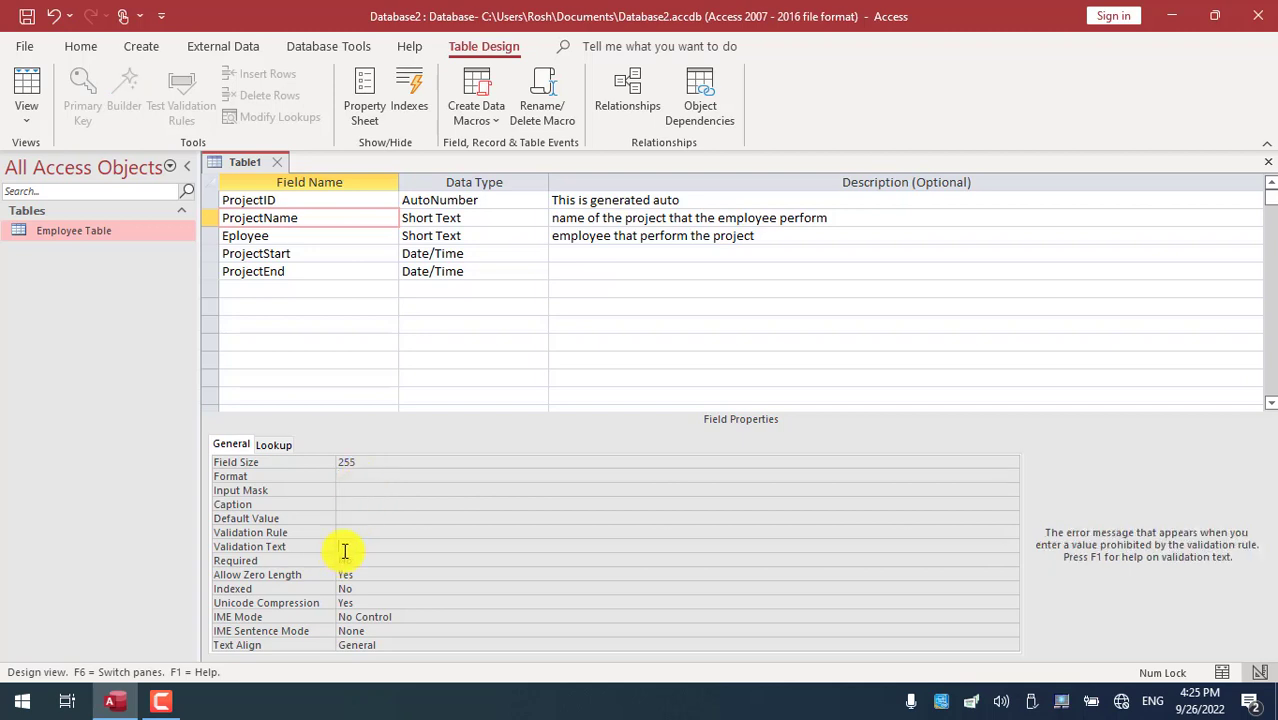
Step: Examine the Validation Rule, Text Align choices and Validation Text of the ProjectName field, and the available table views
{"action": "left_click", "coordinate": [369, 533]}
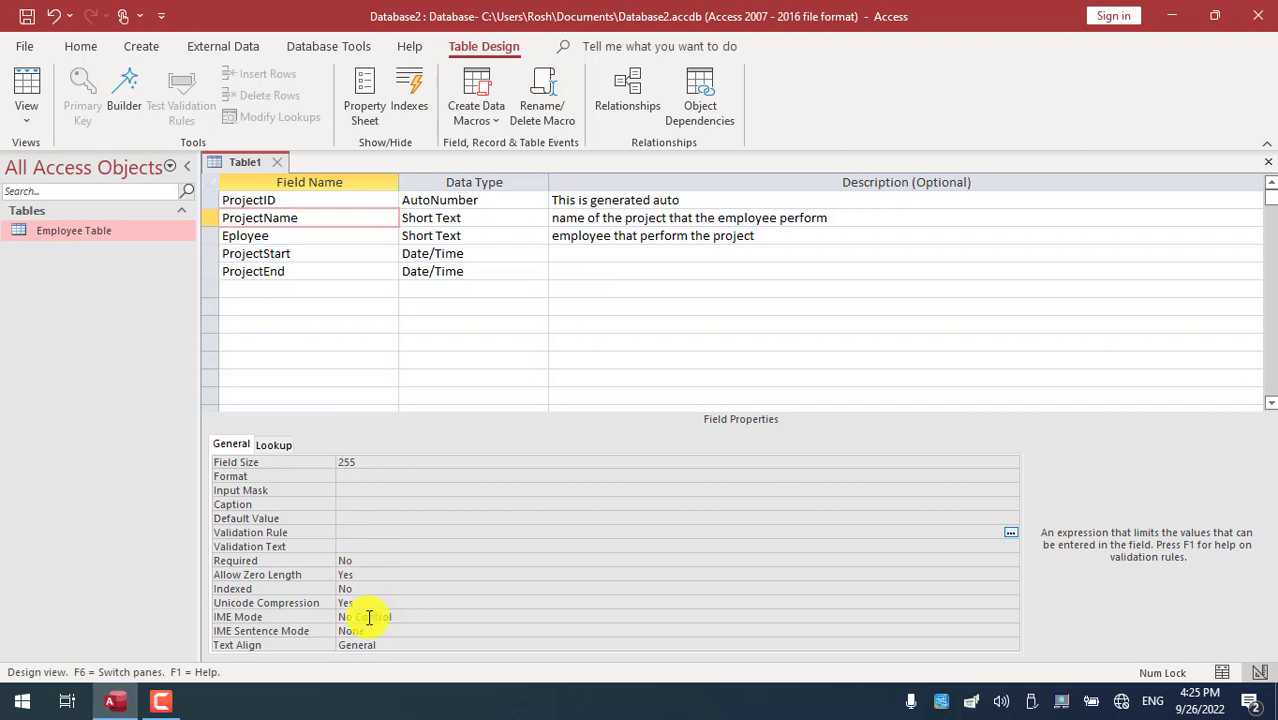
{"action": "left_click", "coordinate": [385, 644]}
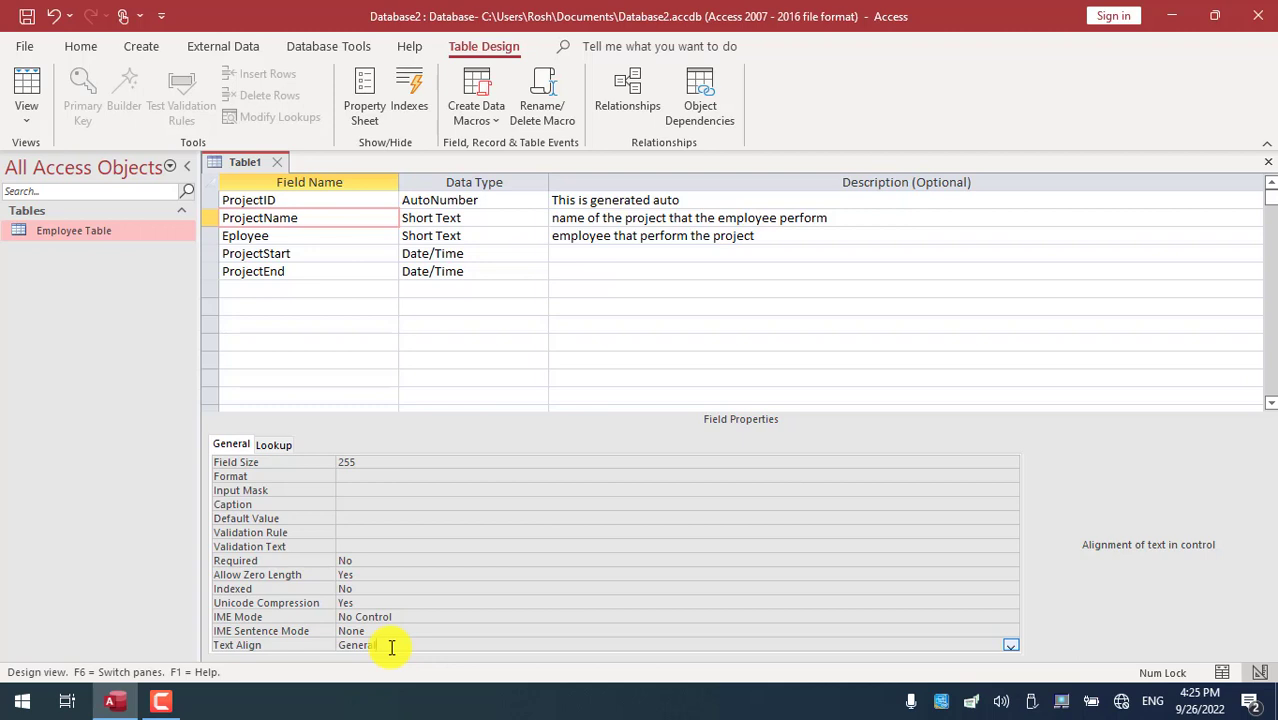
{"action": "left_click", "coordinate": [1010, 645]}
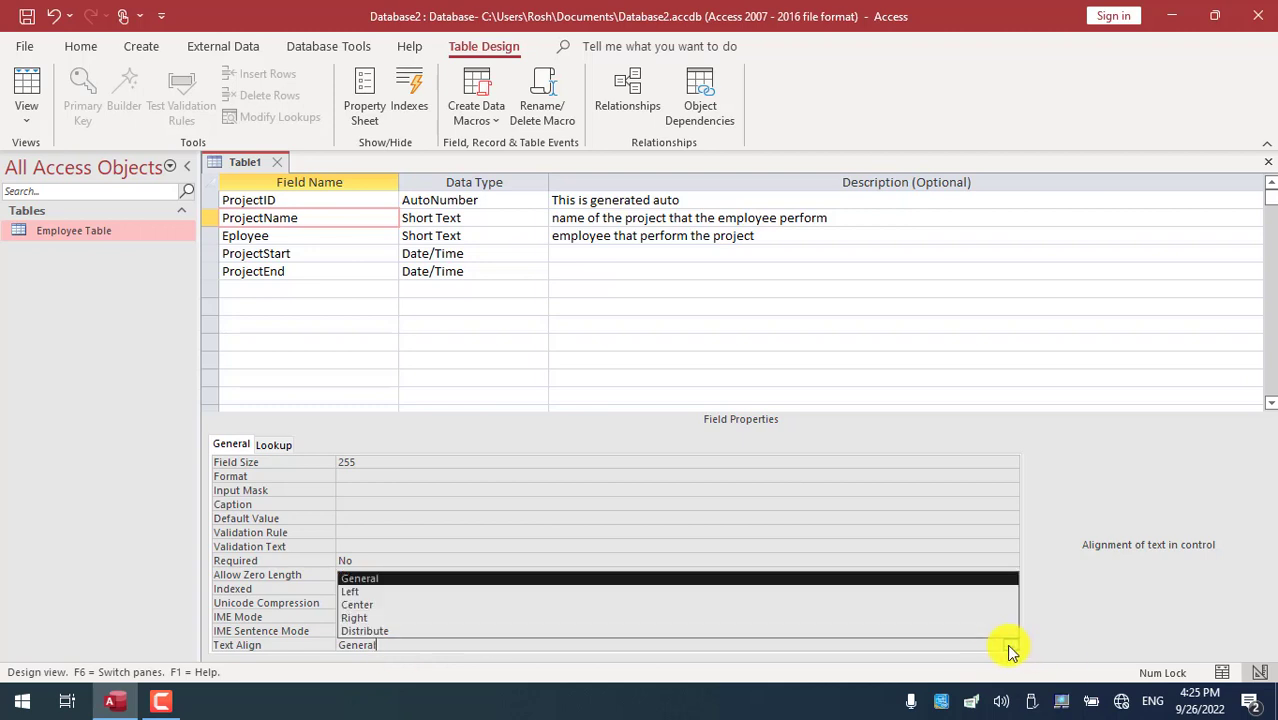
{"action": "left_click", "coordinate": [607, 538]}
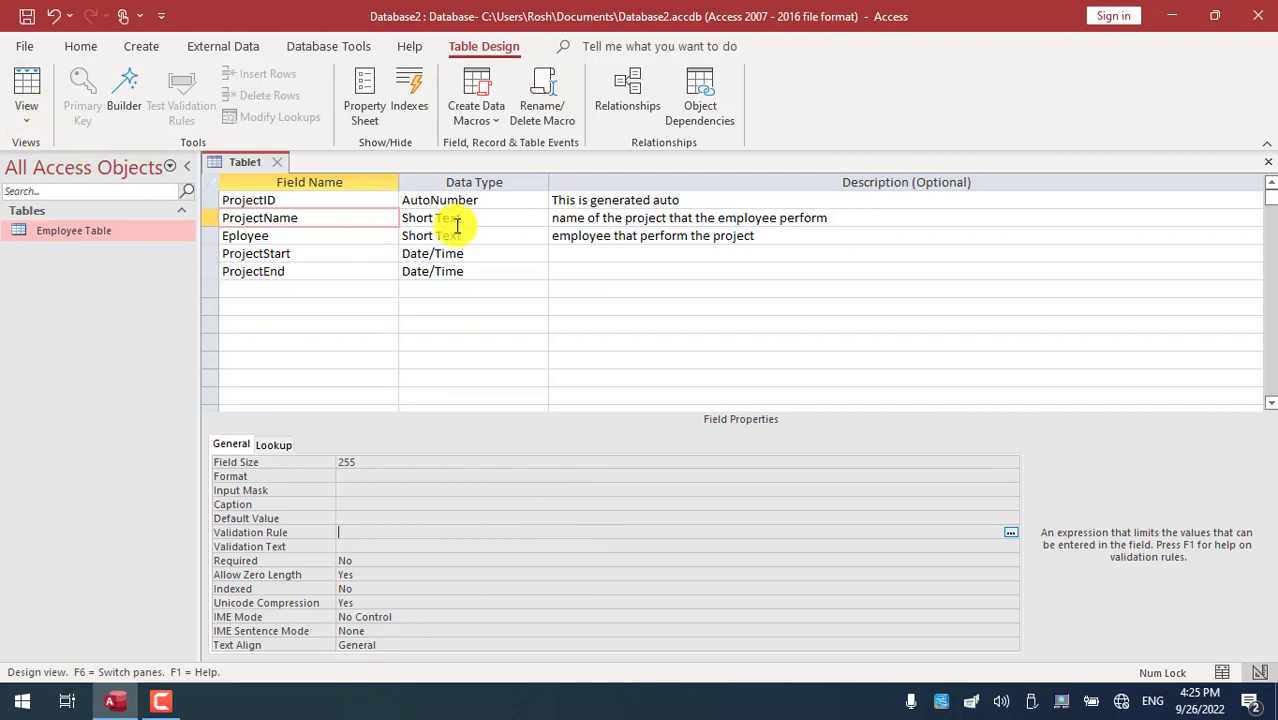
{"action": "left_click", "coordinate": [27, 118]}
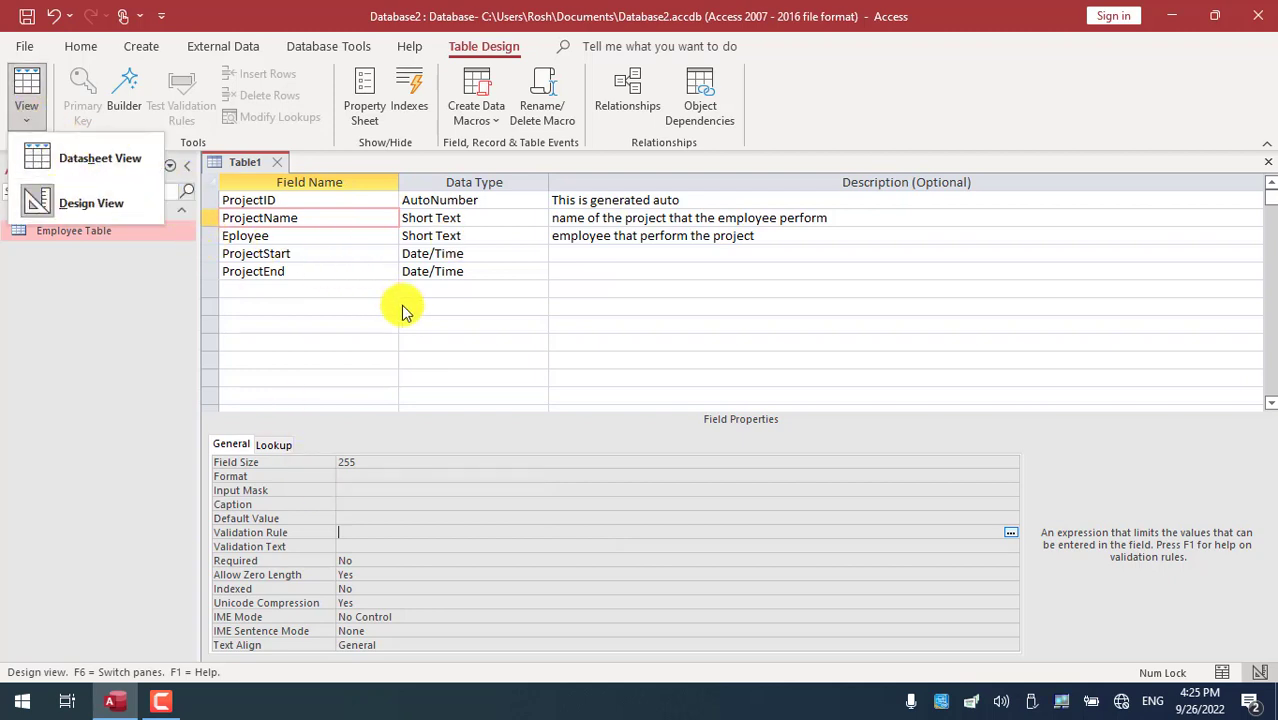
{"action": "left_click", "coordinate": [349, 307]}
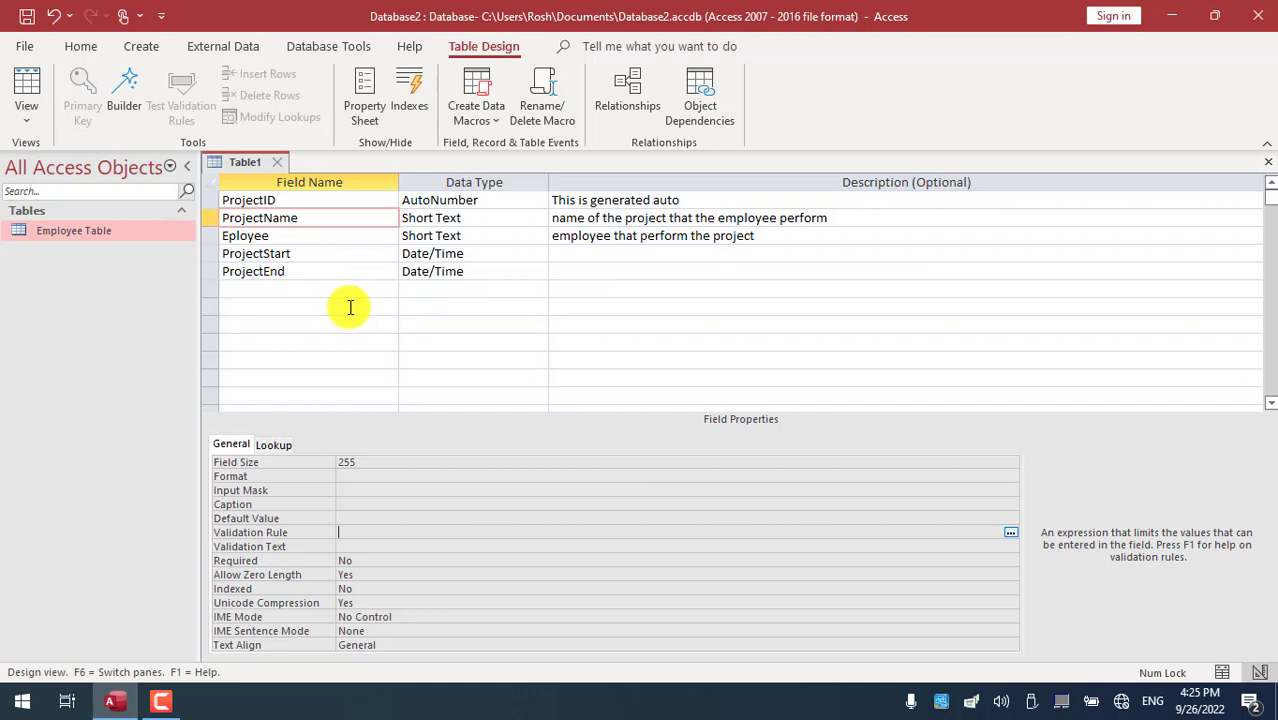
{"action": "left_click", "coordinate": [26, 112]}
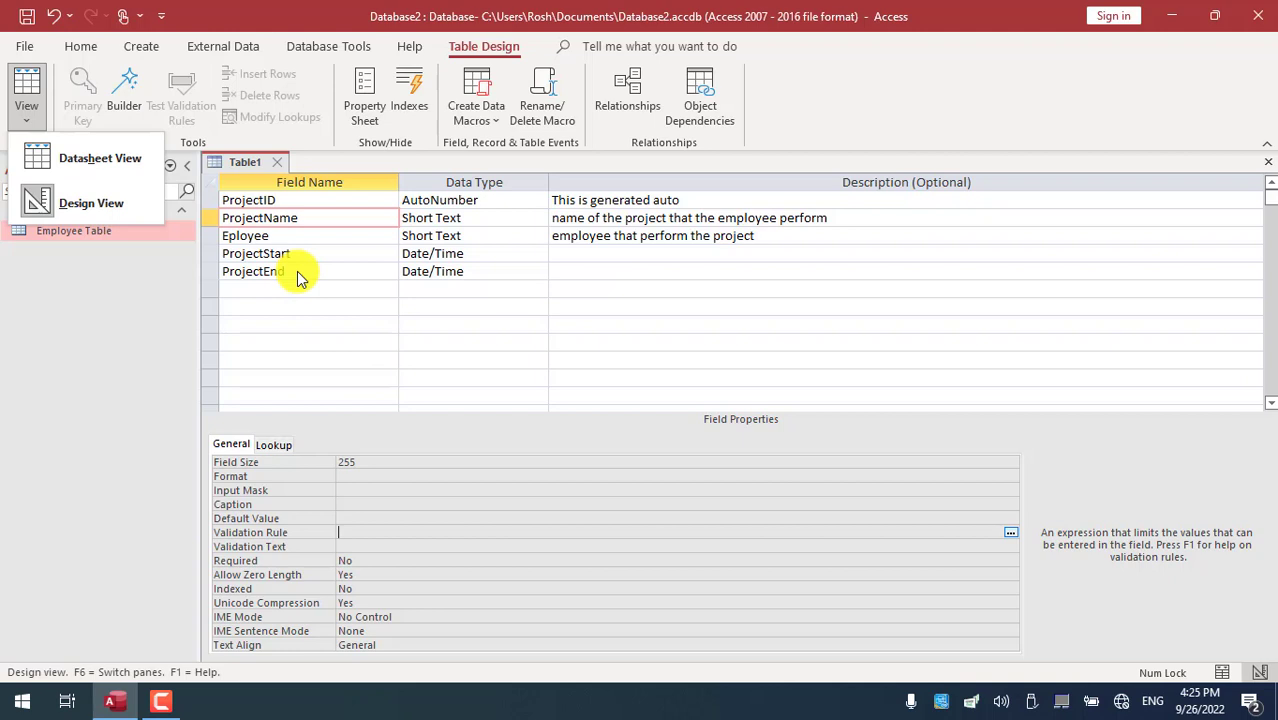
{"action": "left_click", "coordinate": [350, 548]}
{"action": "left_click", "coordinate": [350, 548]}
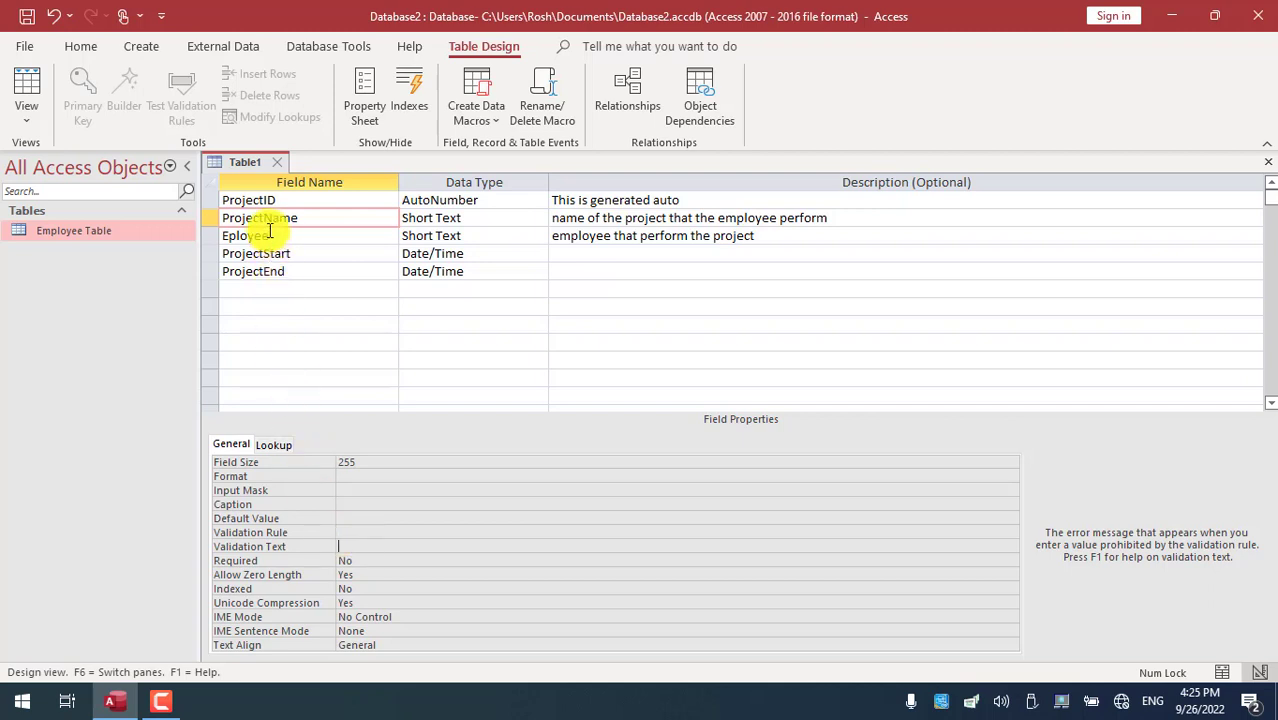
{"action": "right_click", "coordinate": [253, 165]}
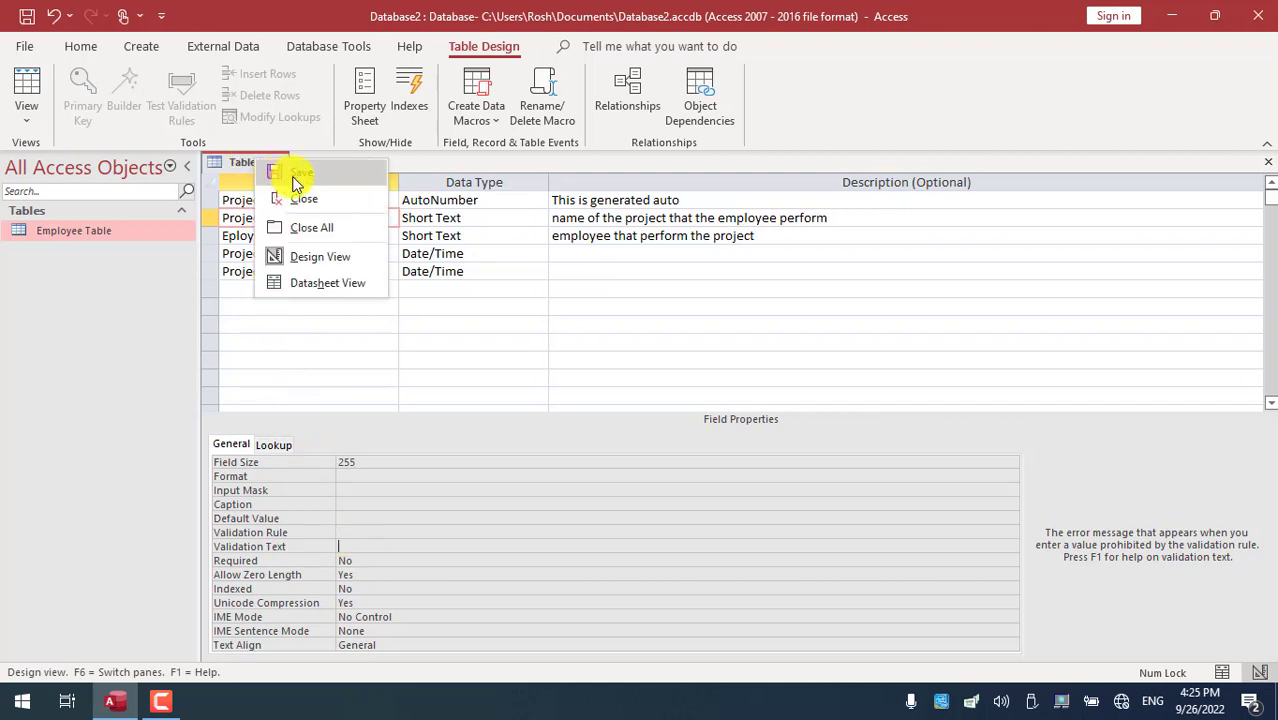
{"action": "left_click", "coordinate": [294, 176]}
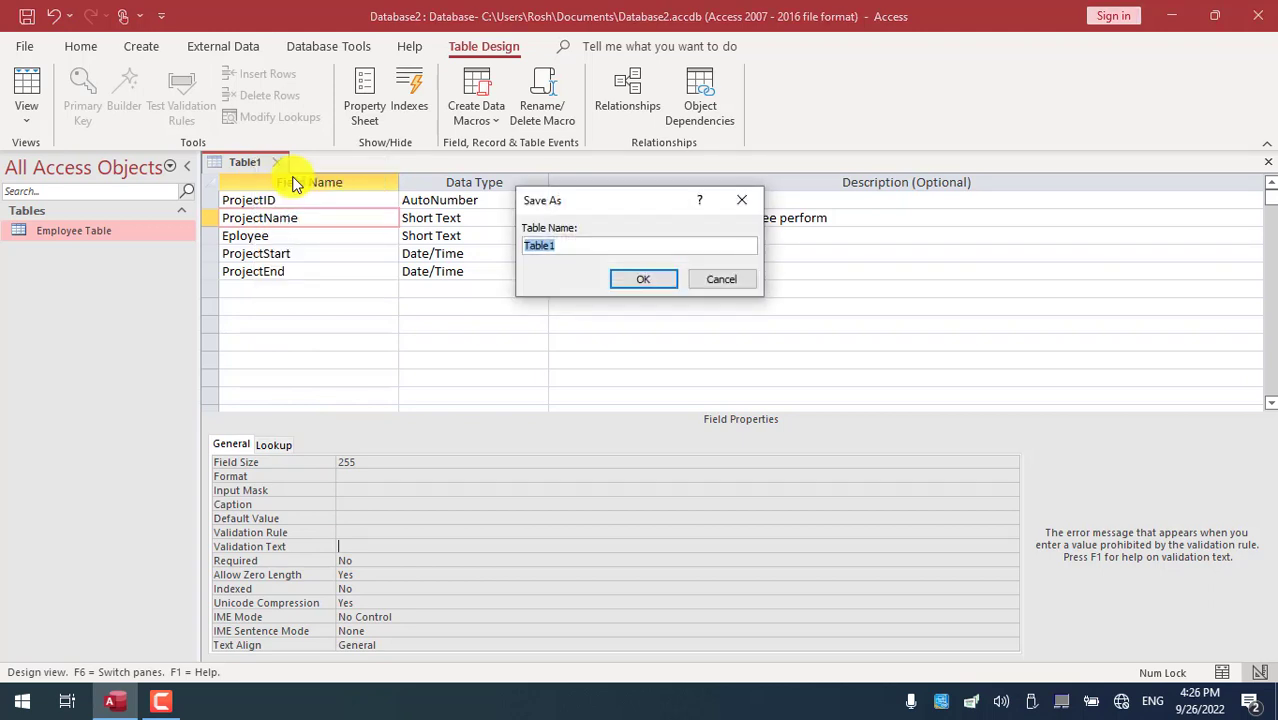
{"action": "type", "text": "Project"}
{"action": "left_click", "coordinate": [641, 279]}
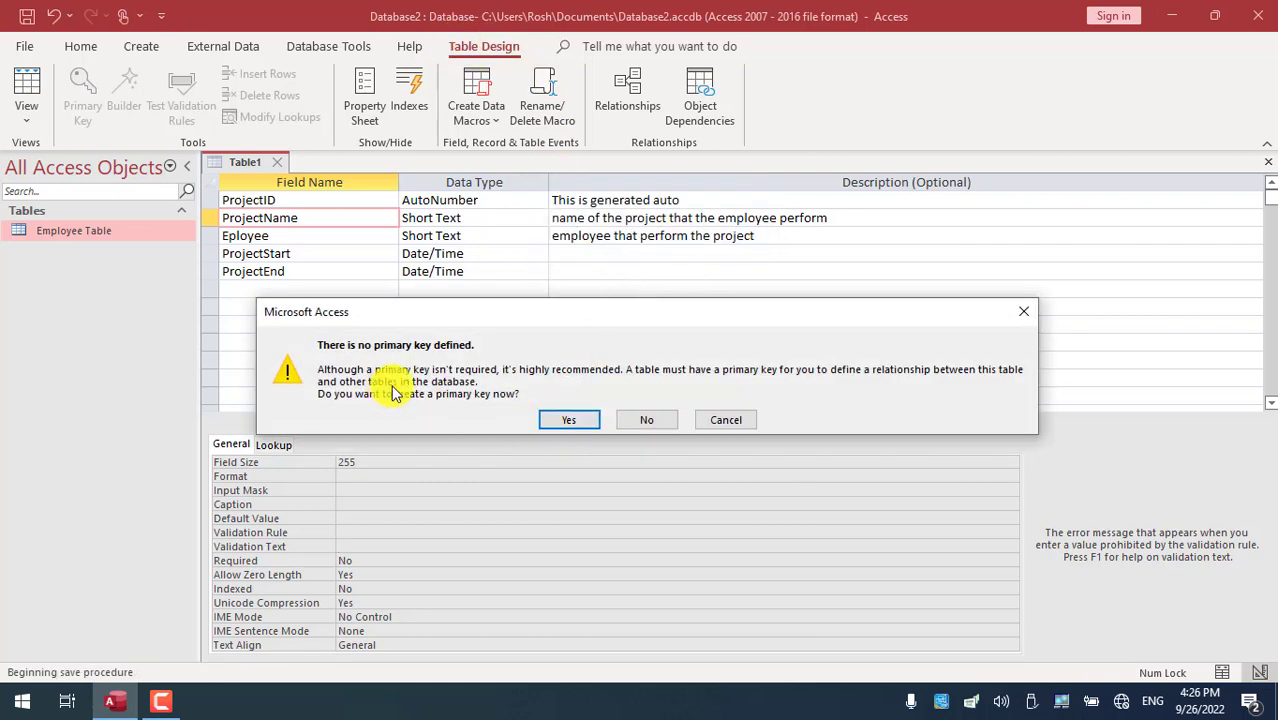
{"action": "left_click", "coordinate": [733, 421]}
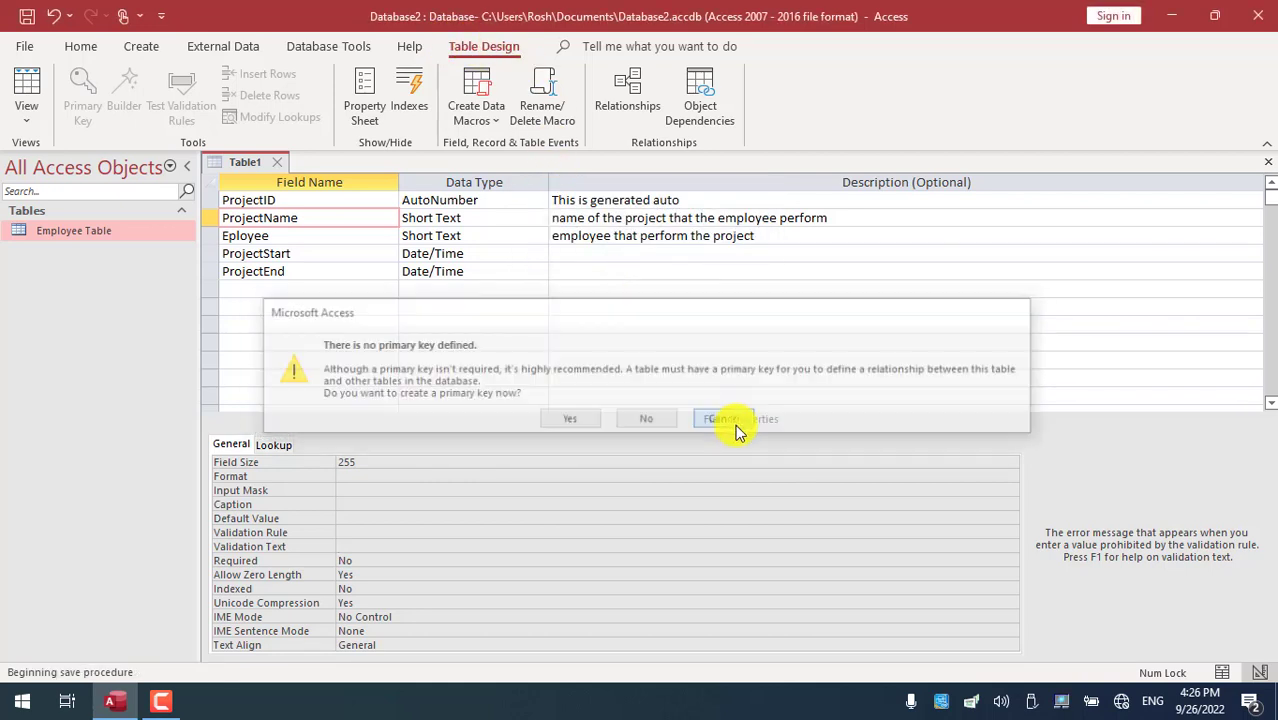
{"action": "left_click", "coordinate": [205, 203]}
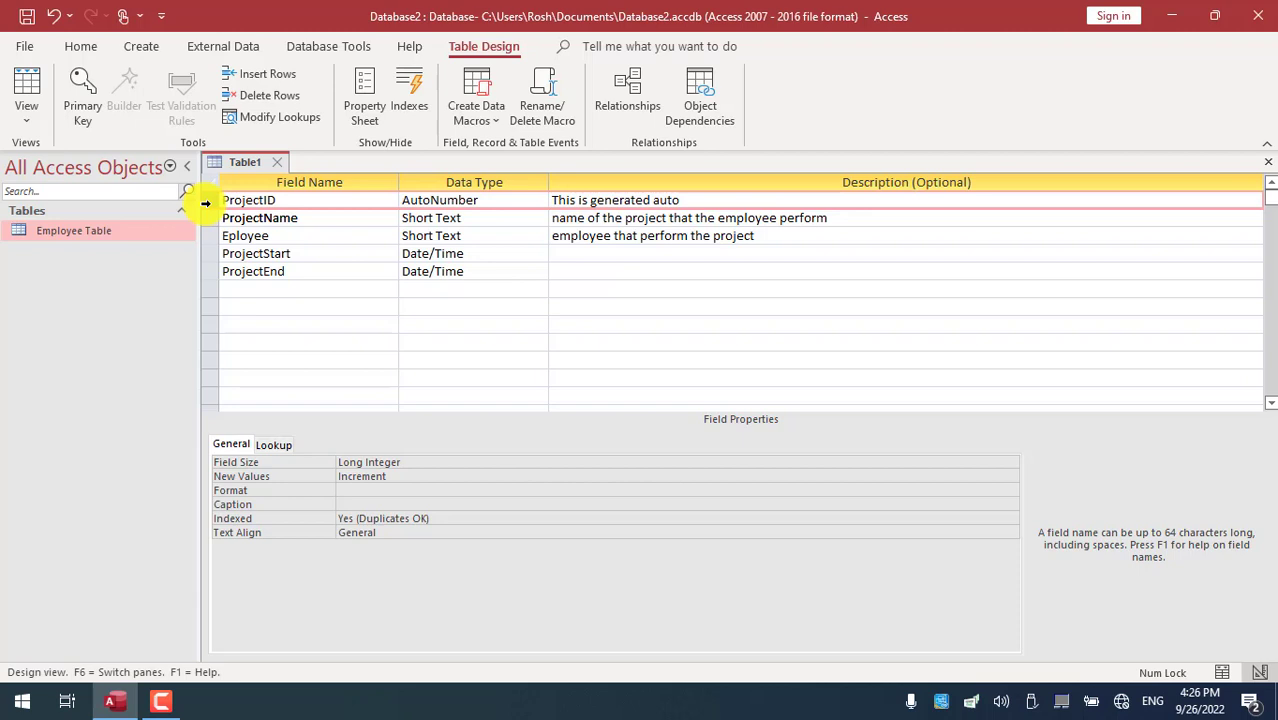
{"action": "left_click", "coordinate": [270, 220]}
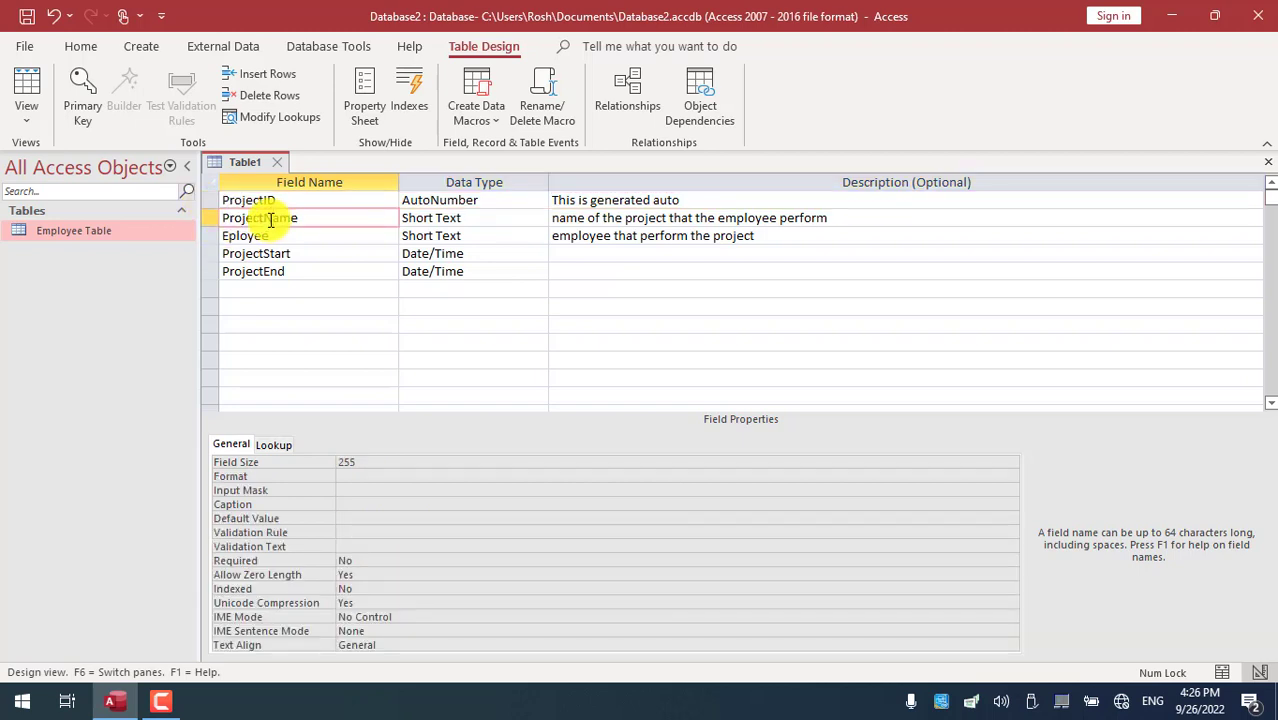
{"action": "left_click", "coordinate": [296, 237]}
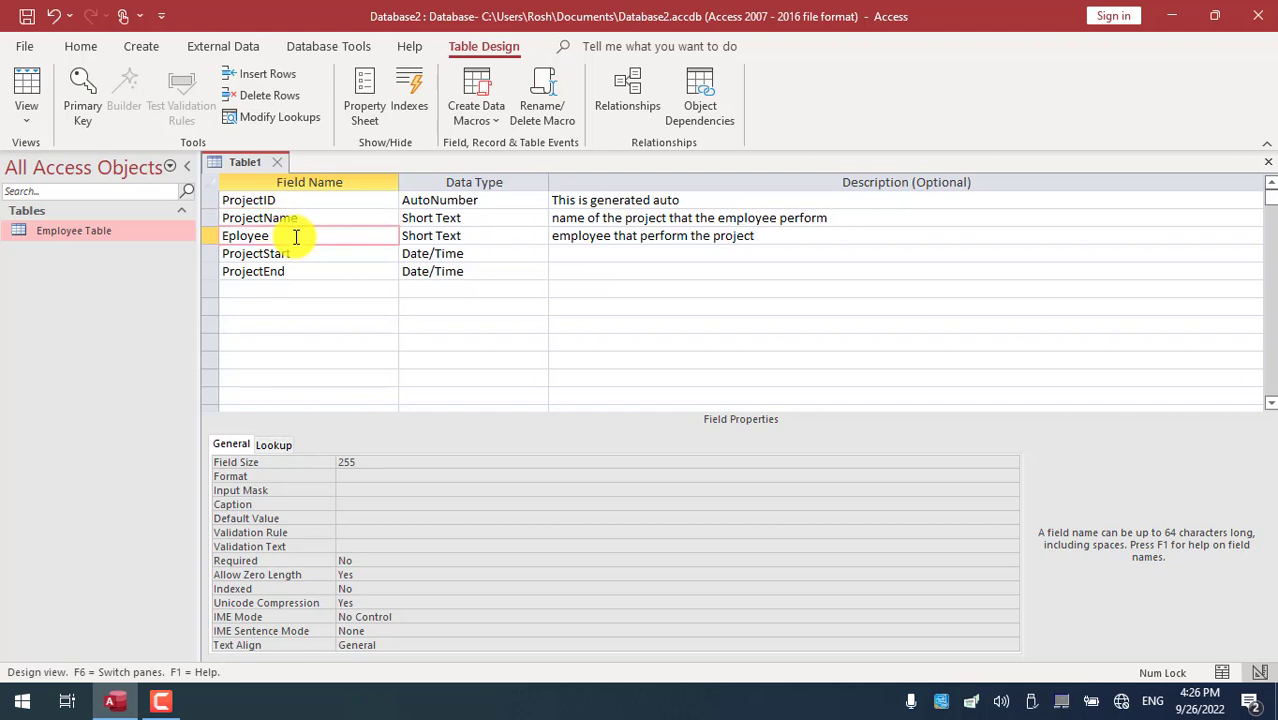
{"action": "left_click_drag", "start_coordinate": [302, 254], "coordinate": [217, 256]}
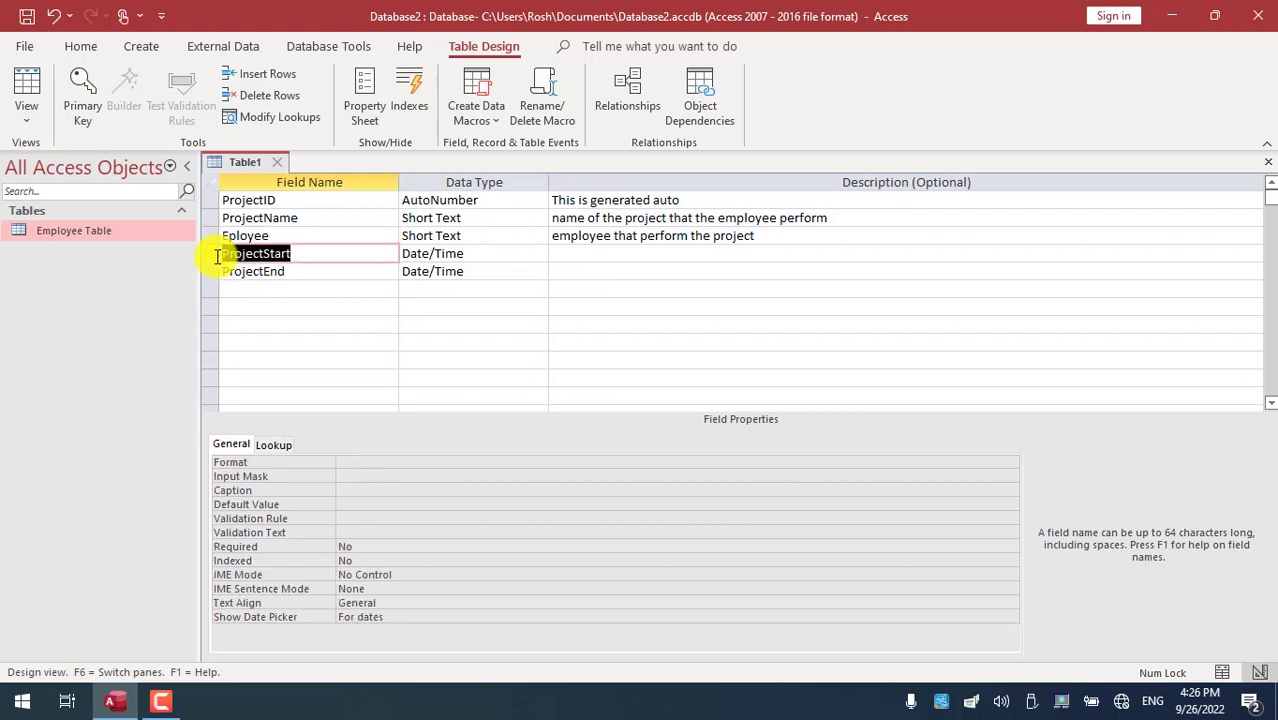
Step: Set the ProjectID field as the table's primary key
{"action": "left_click", "coordinate": [205, 204]}
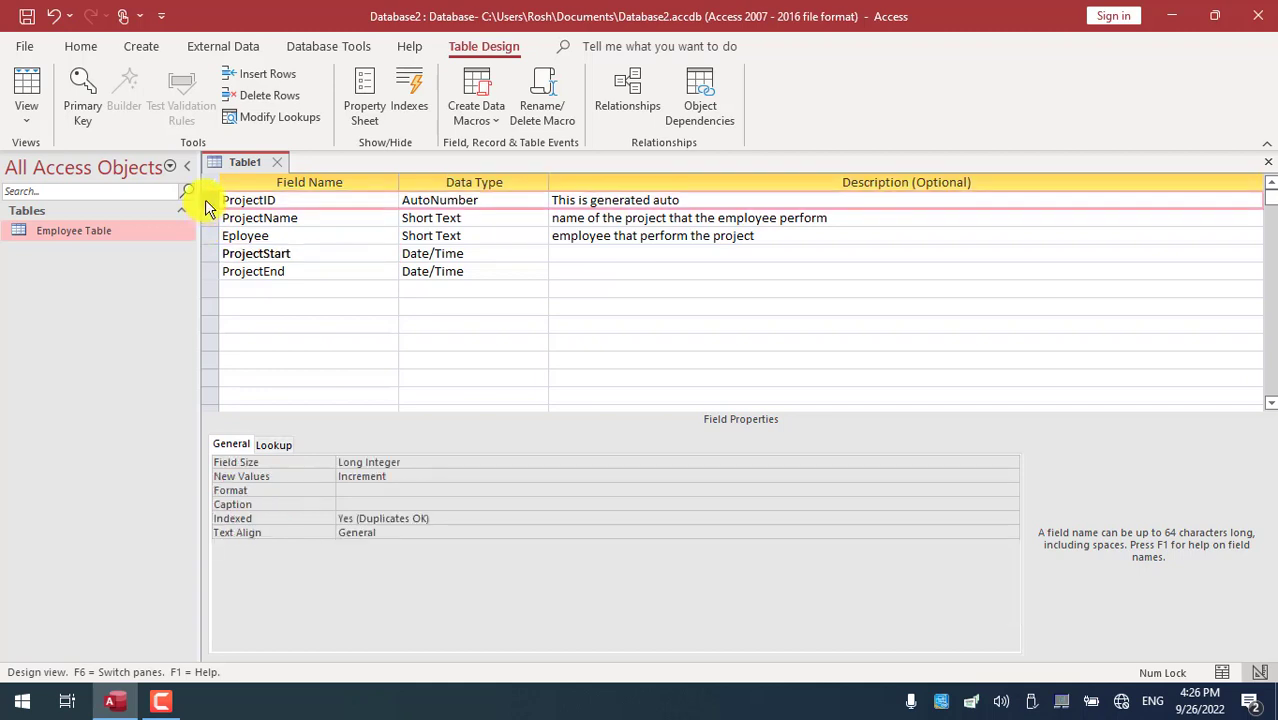
{"action": "right_click", "coordinate": [205, 204]}
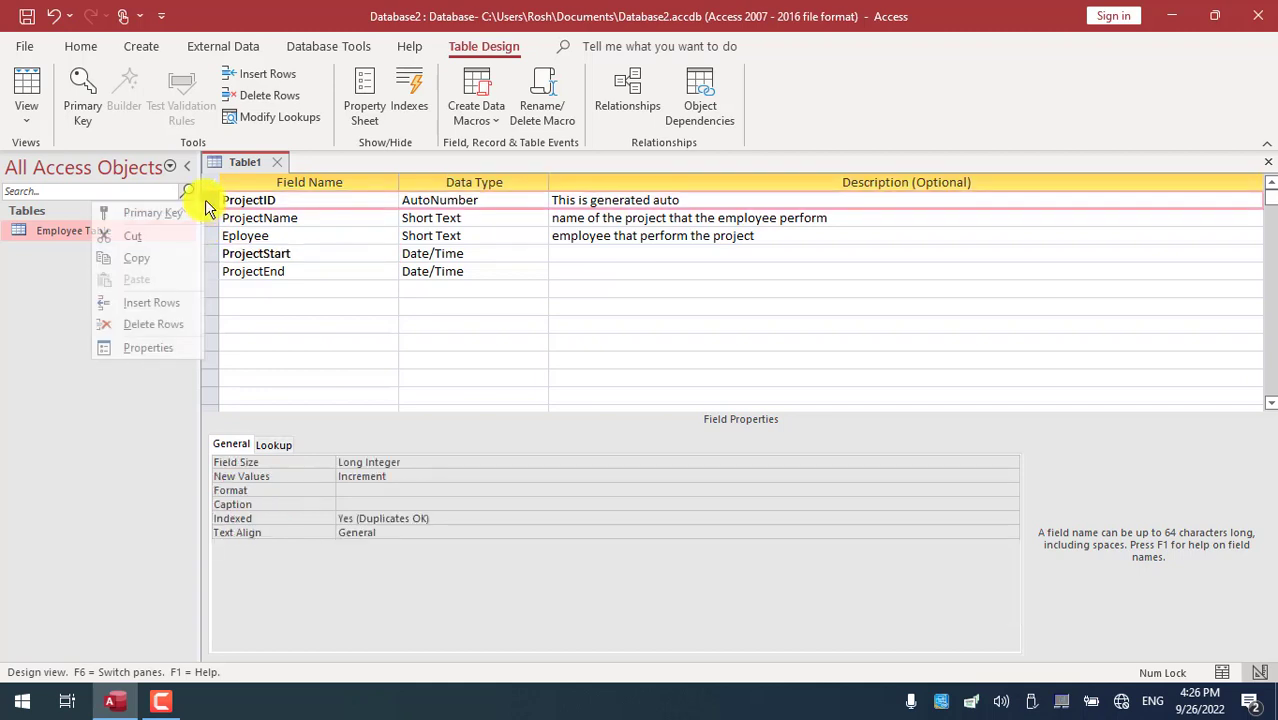
{"action": "left_click", "coordinate": [142, 213]}
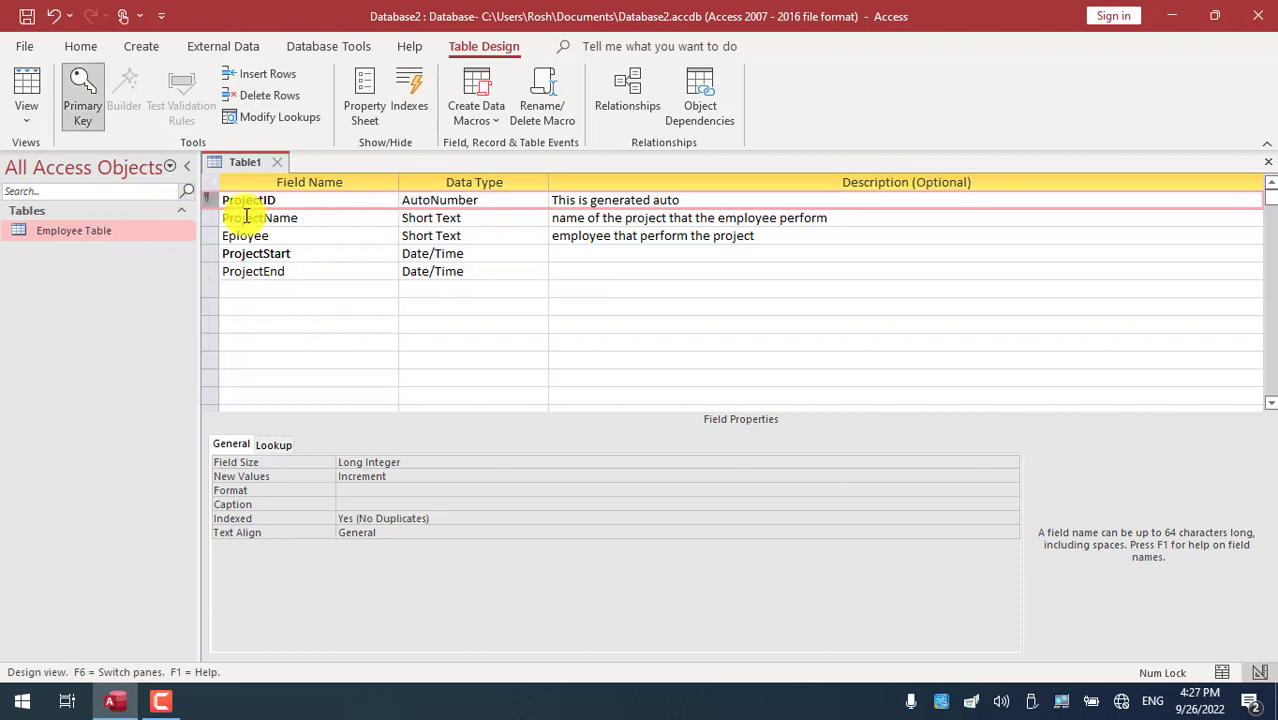
{"action": "left_click", "coordinate": [297, 214]}
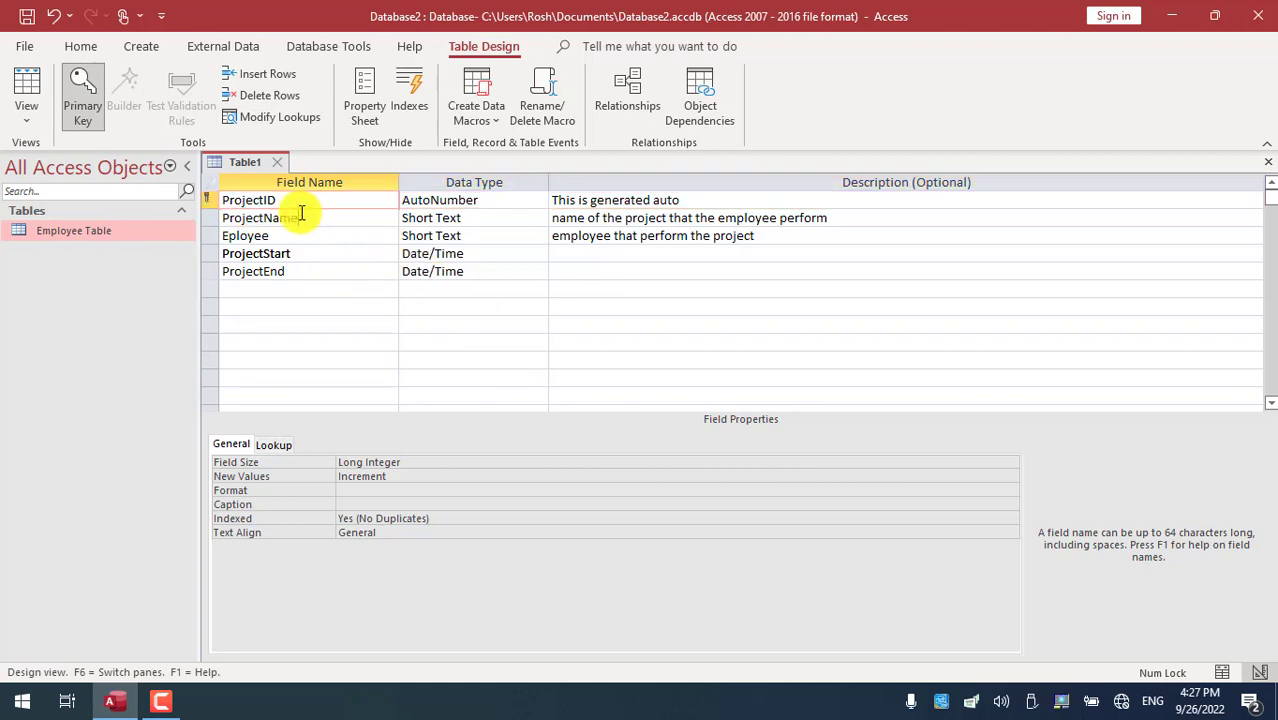
{"action": "left_click", "coordinate": [279, 199]}
Step: Save the new table under the name project and close it
{"action": "right_click", "coordinate": [243, 165]}
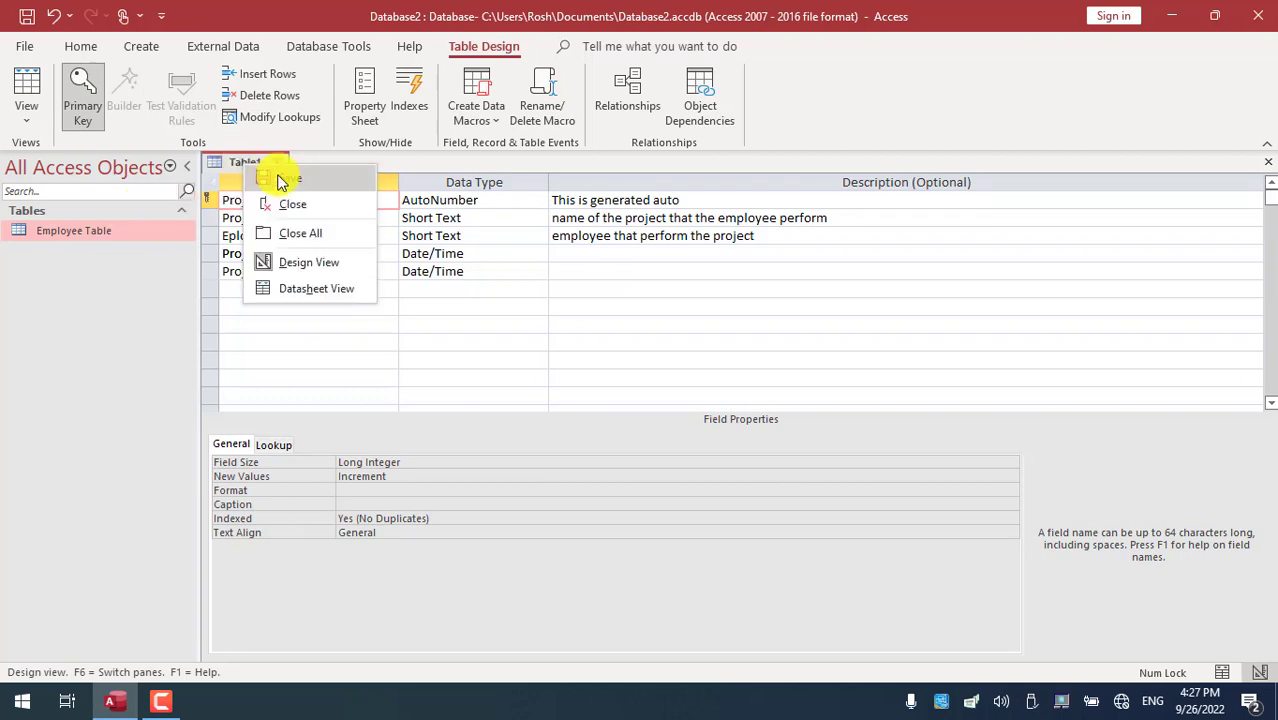
{"action": "left_click", "coordinate": [281, 178]}
{"action": "type", "text": "project"}
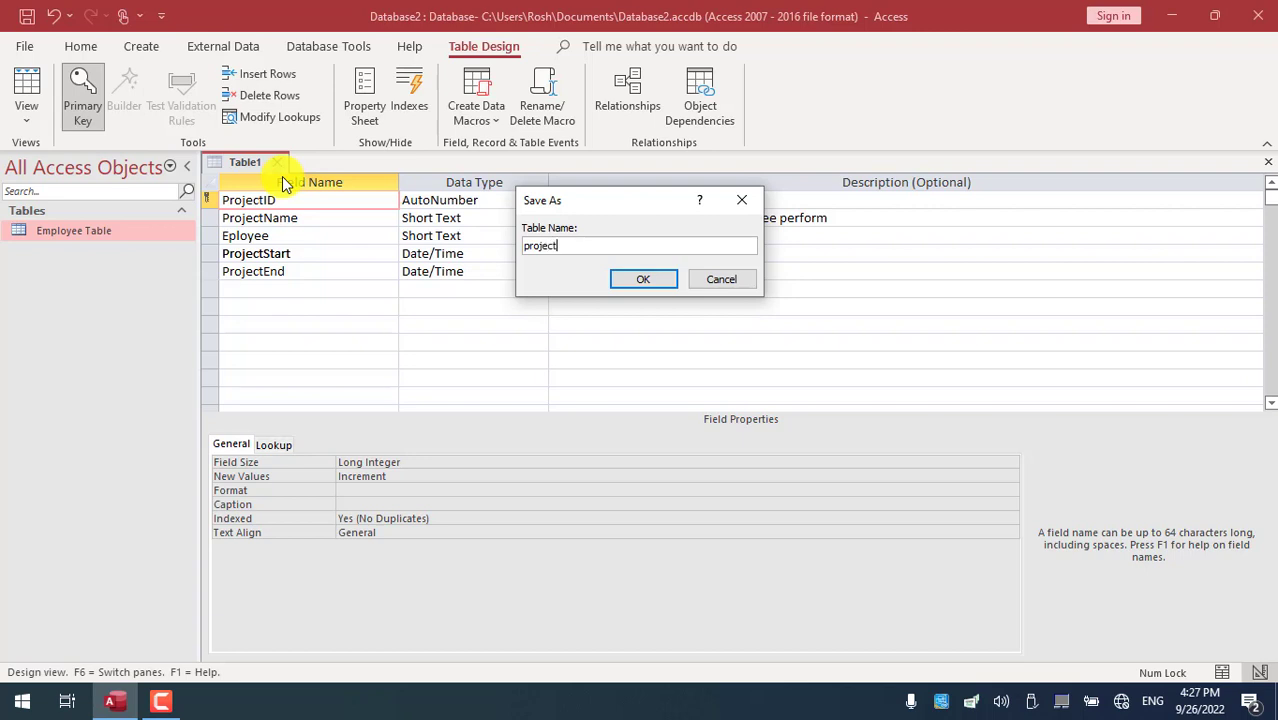
{"action": "left_click", "coordinate": [648, 281]}
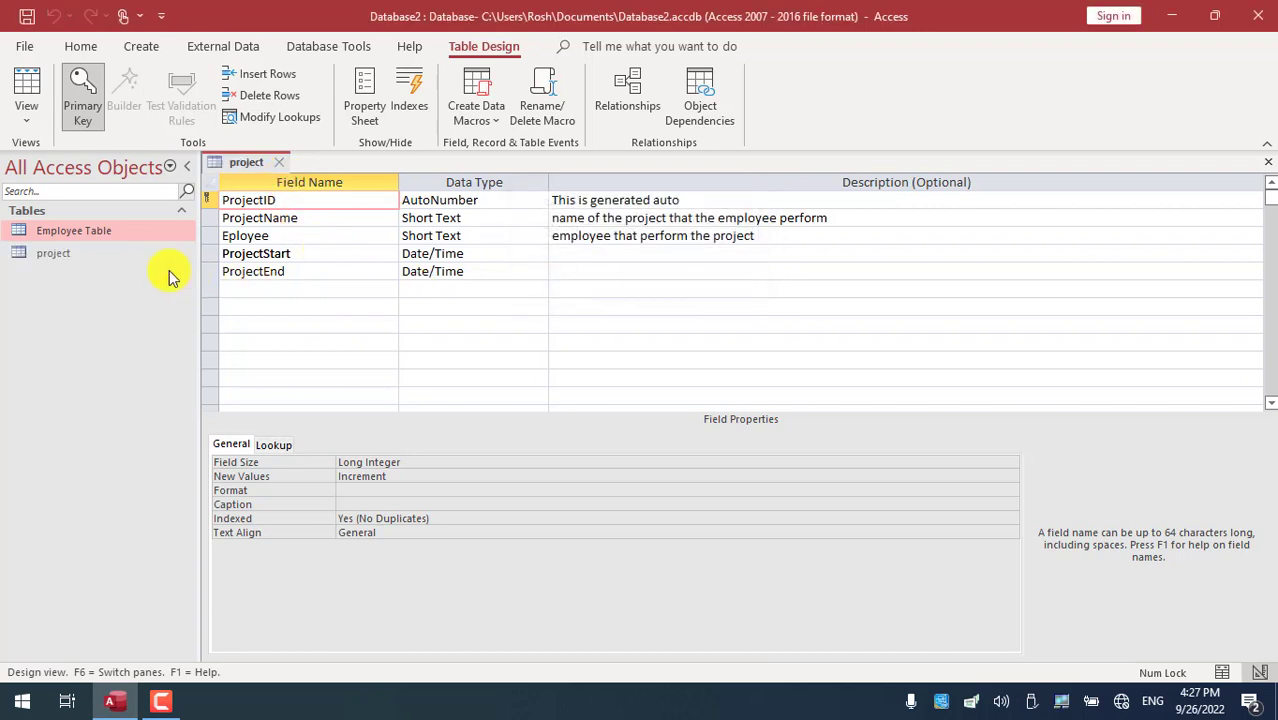
{"action": "left_click", "coordinate": [70, 258]}
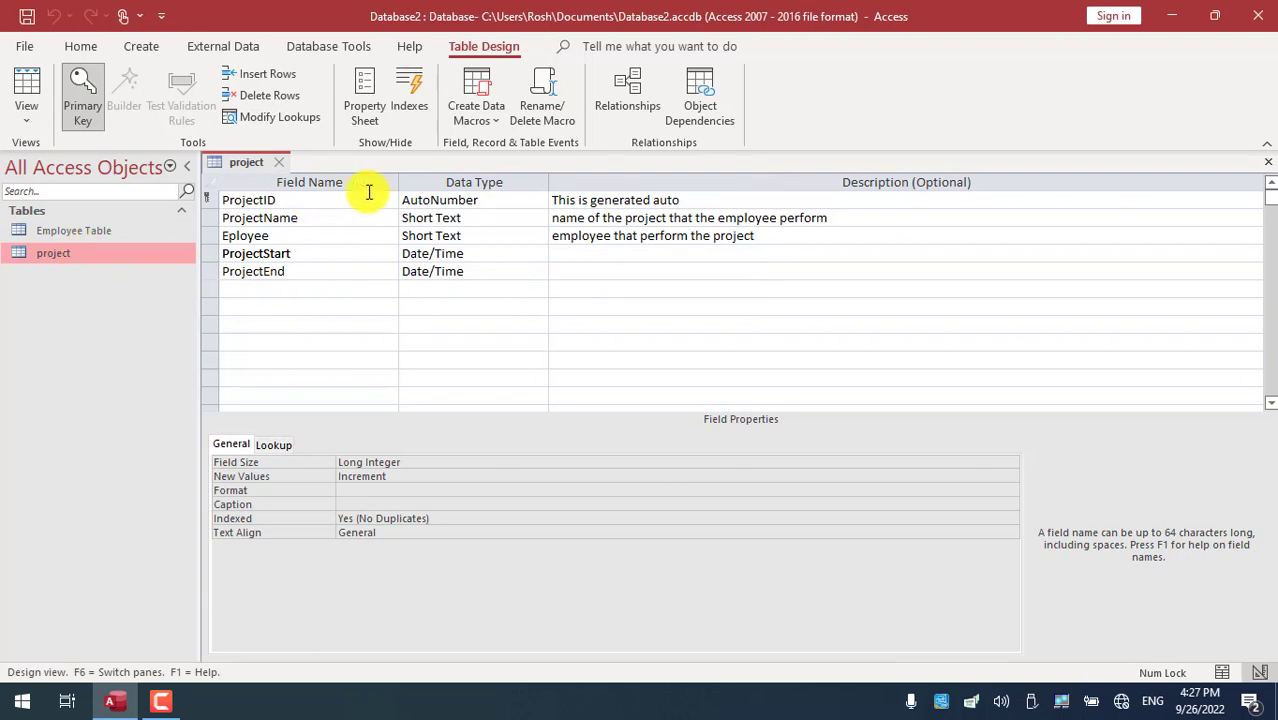
{"action": "left_click", "coordinate": [279, 162]}
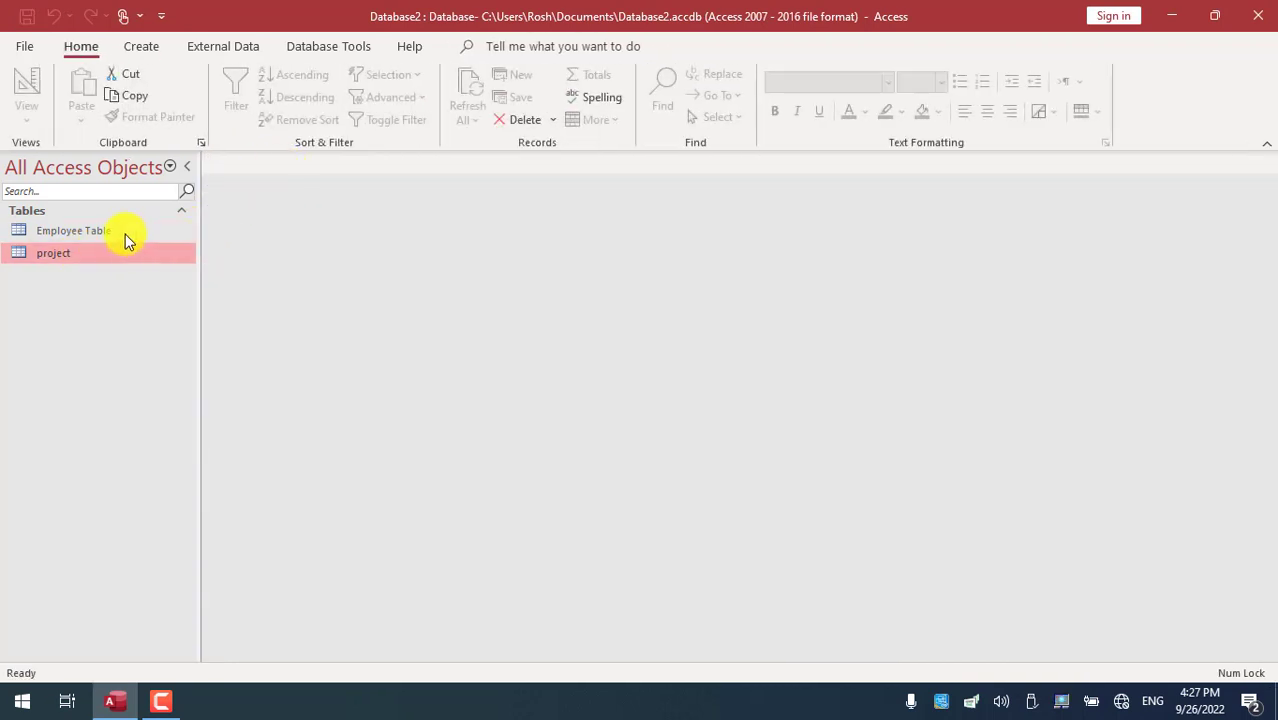
Step: Open the Employee Table and switch it to Design View
{"action": "left_click", "coordinate": [125, 238]}
{"action": "double_click", "coordinate": [130, 235]}
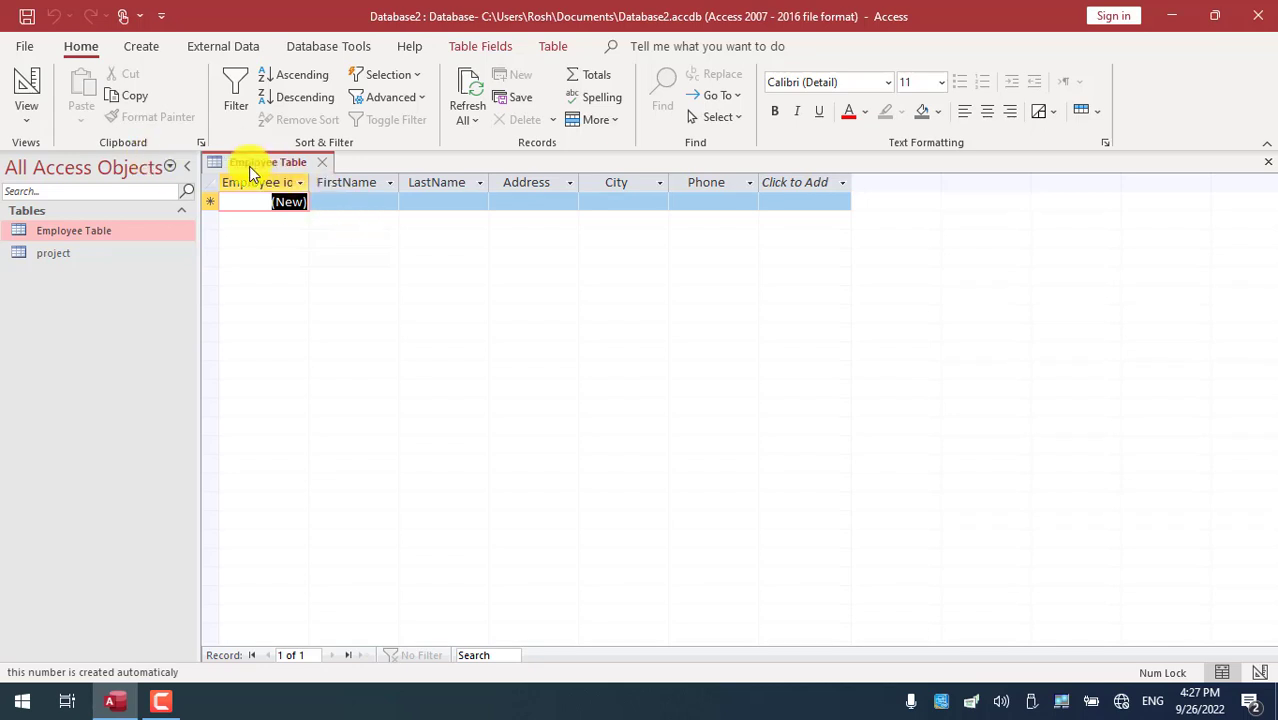
{"action": "left_click", "coordinate": [21, 110]}
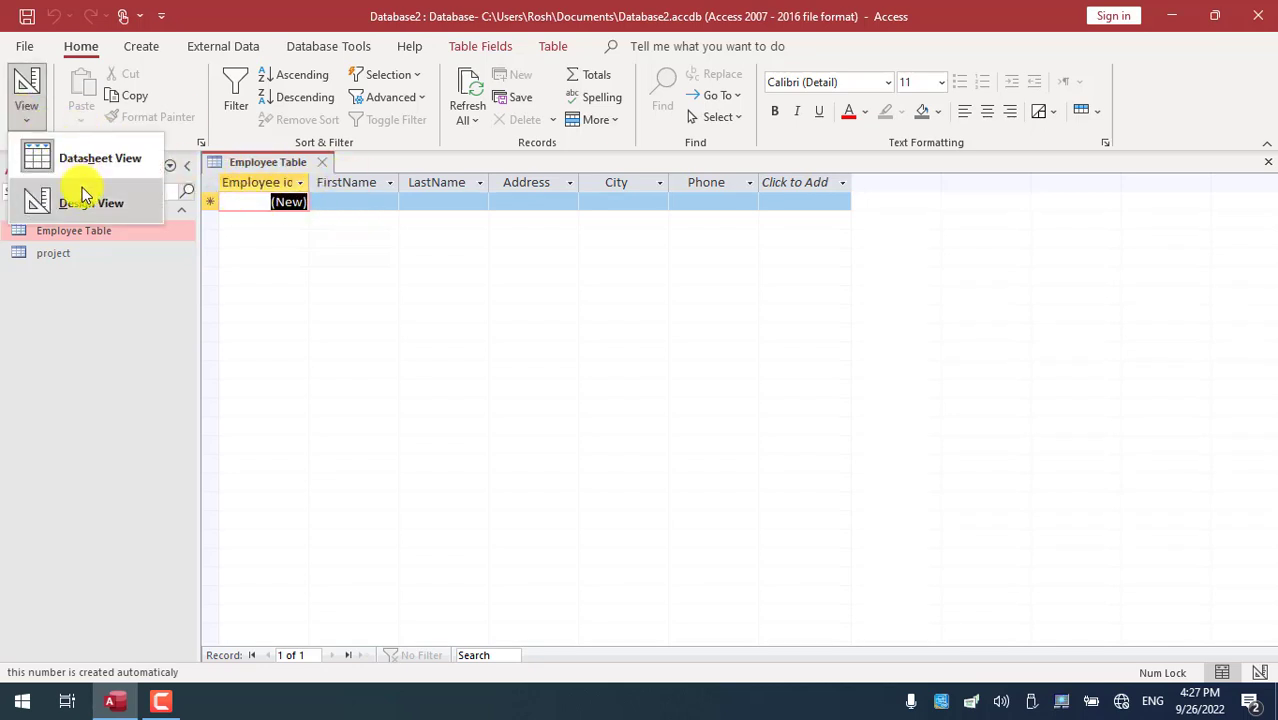
{"action": "left_click", "coordinate": [84, 196]}
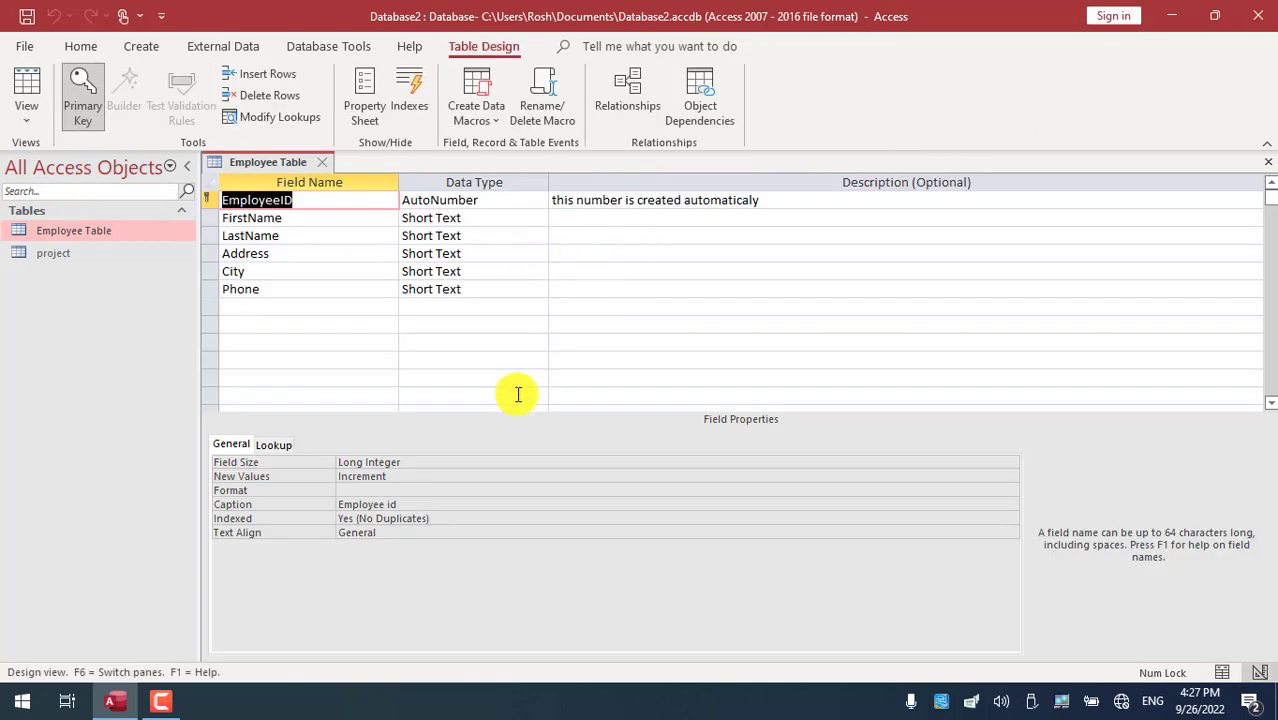
Step: Apply the Phone Number input mask to the LastName field using the Input Mask Wizard
{"action": "left_click", "coordinate": [491, 229]}
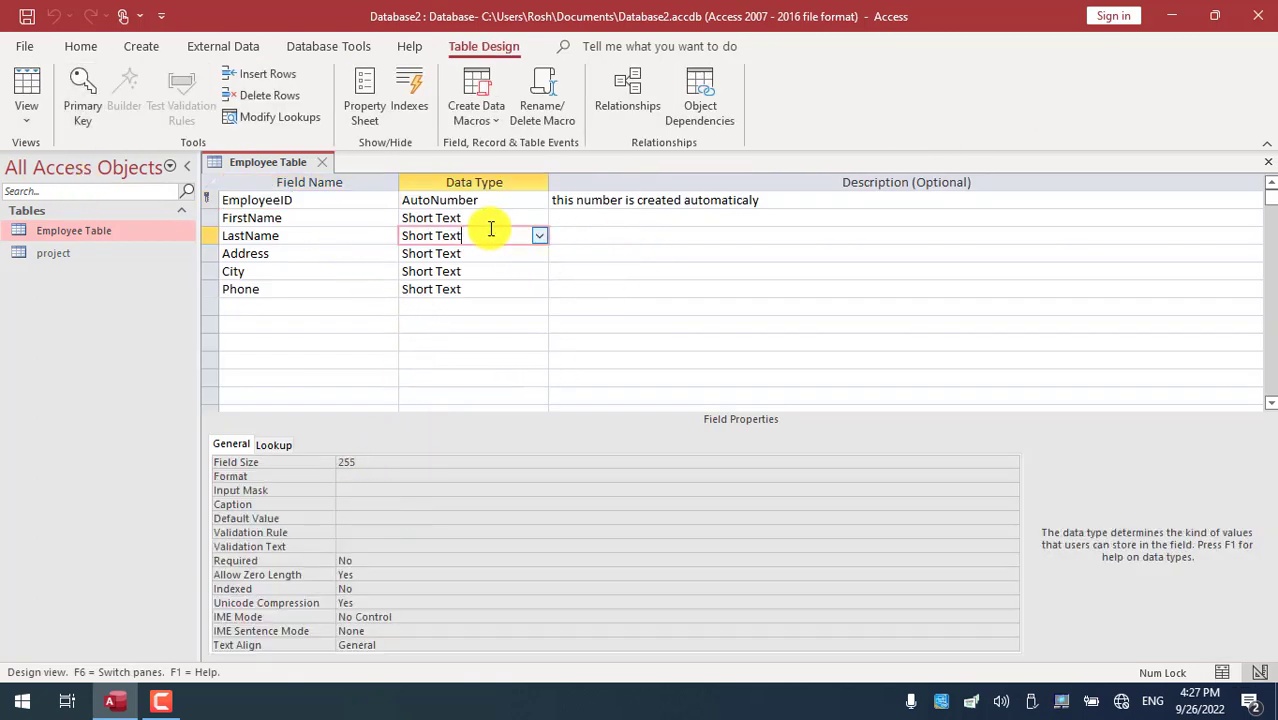
{"action": "left_click", "coordinate": [485, 217]}
{"action": "left_click", "coordinate": [485, 246]}
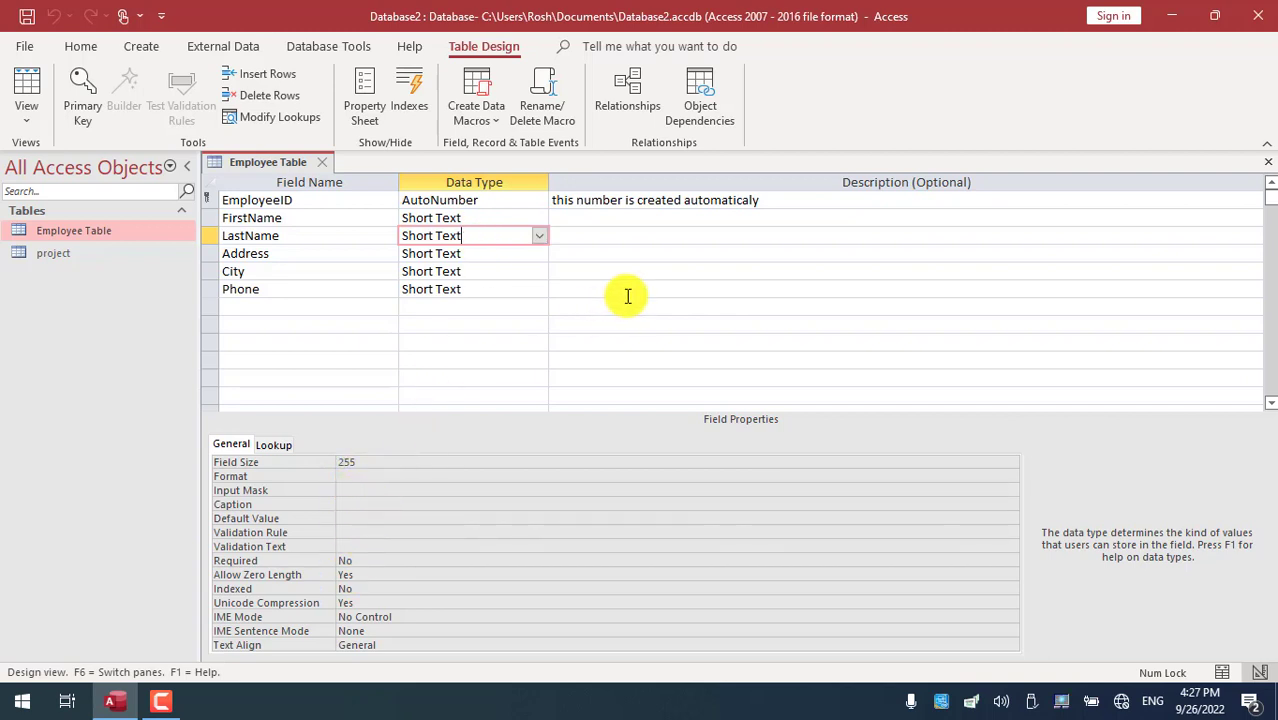
{"action": "left_click", "coordinate": [374, 489]}
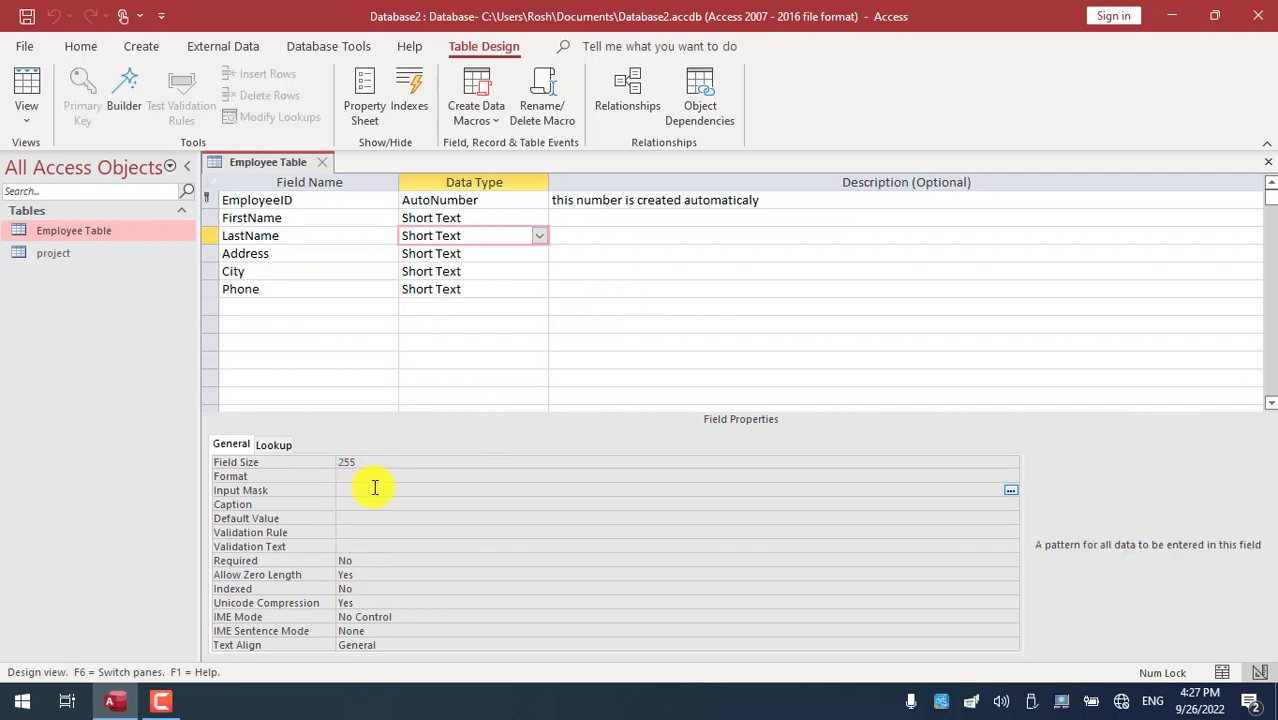
{"action": "left_click", "coordinate": [1009, 490]}
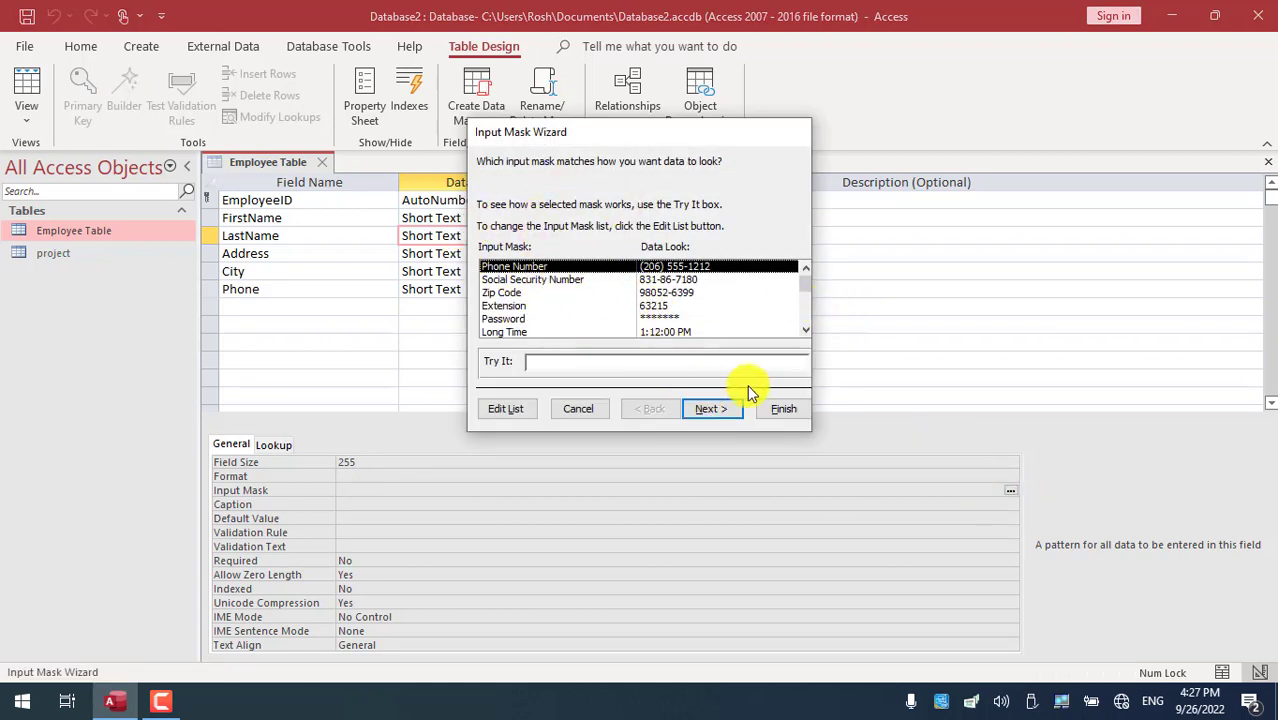
{"action": "left_click", "coordinate": [708, 409]}
{"action": "left_click", "coordinate": [772, 412]}
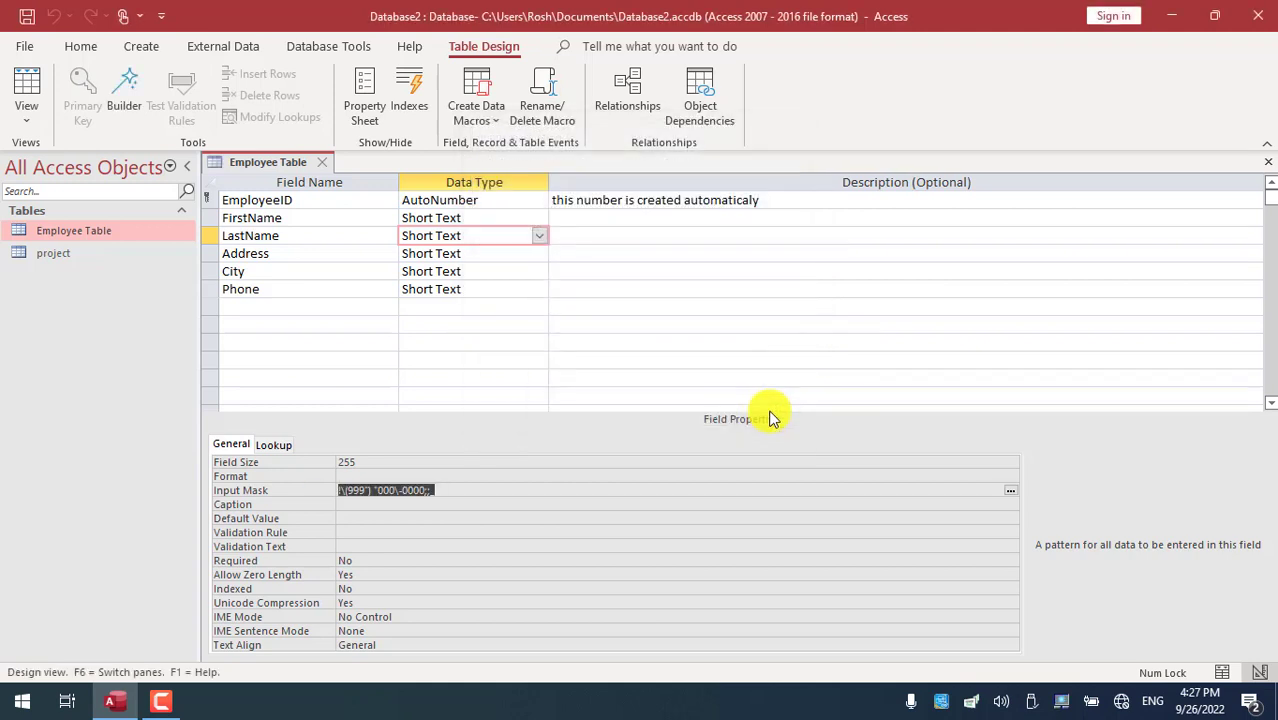
Step: Clear the LastName field's Input Mask property completely
{"action": "left_click_drag", "start_coordinate": [452, 491], "coordinate": [175, 498]}
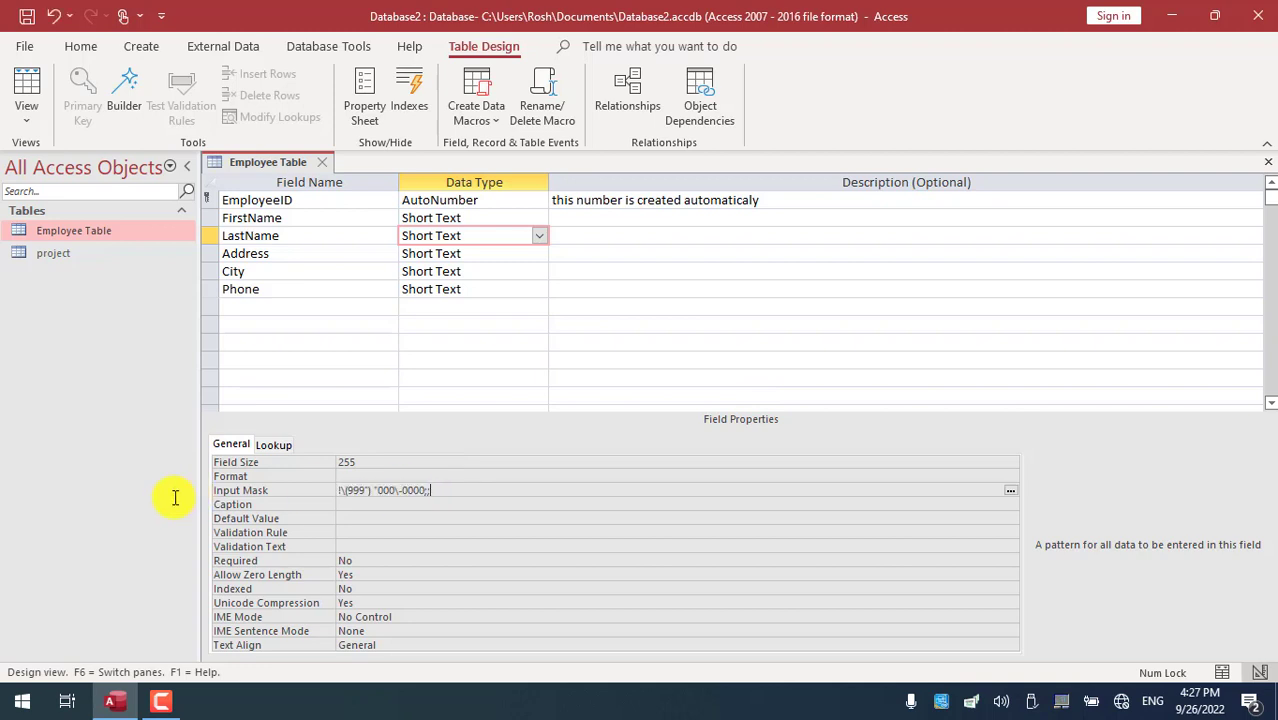
{"action": "key", "text": "BackSpace"}
{"action": "key", "text": "BackSpace"}
{"action": "key", "text": "BackSpace"}
{"action": "key", "text": "BackSpace"}
{"action": "key", "text": "BackSpace"}
{"action": "key", "text": "BackSpace"}
{"action": "key", "text": "BackSpace"}
{"action": "key", "text": "BackSpace"}
{"action": "key", "text": "BackSpace"}
{"action": "key", "text": "BackSpace"}
{"action": "key", "text": "BackSpace"}
{"action": "key", "text": "BackSpace"}
{"action": "key", "text": "BackSpace"}
{"action": "key", "text": "BackSpace"}
{"action": "key", "text": "BackSpace"}
{"action": "key", "text": "BackSpace"}
{"action": "key", "text": "BackSpace"}
{"action": "key", "text": "BackSpace"}
{"action": "left_click", "coordinate": [26, 120]}
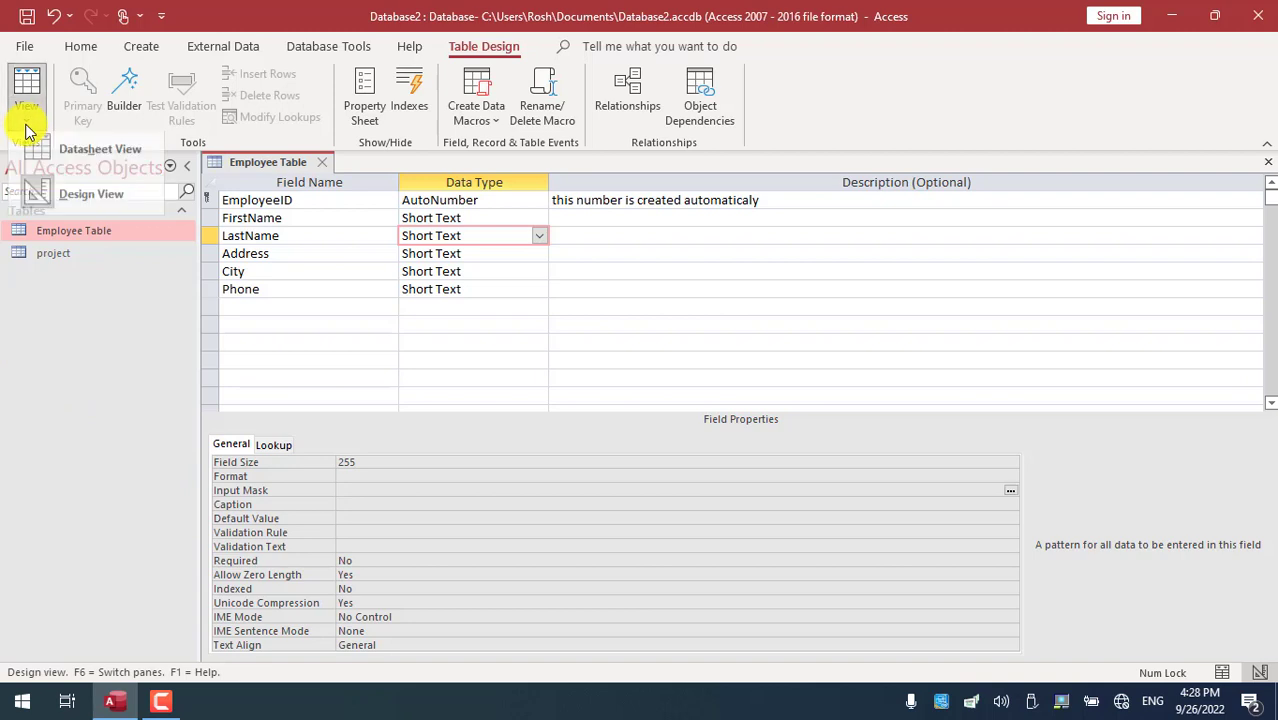
{"action": "left_click", "coordinate": [471, 301]}
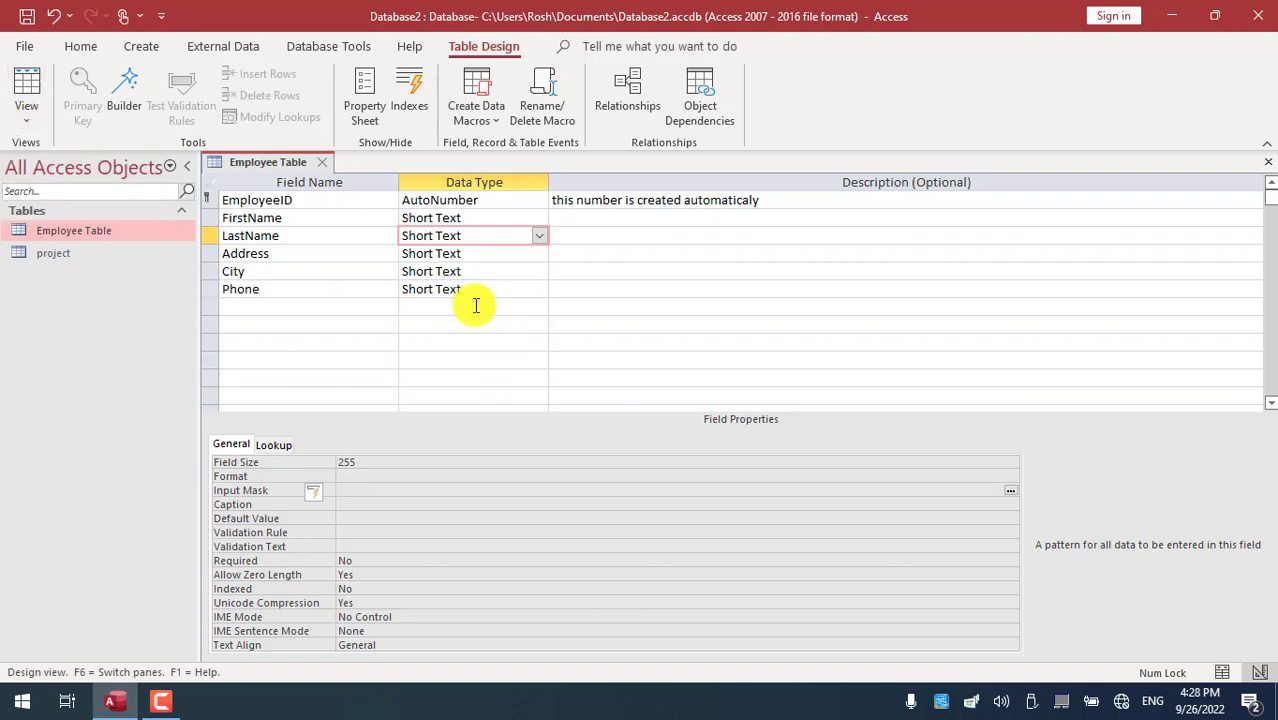
{"action": "left_click", "coordinate": [210, 199]}
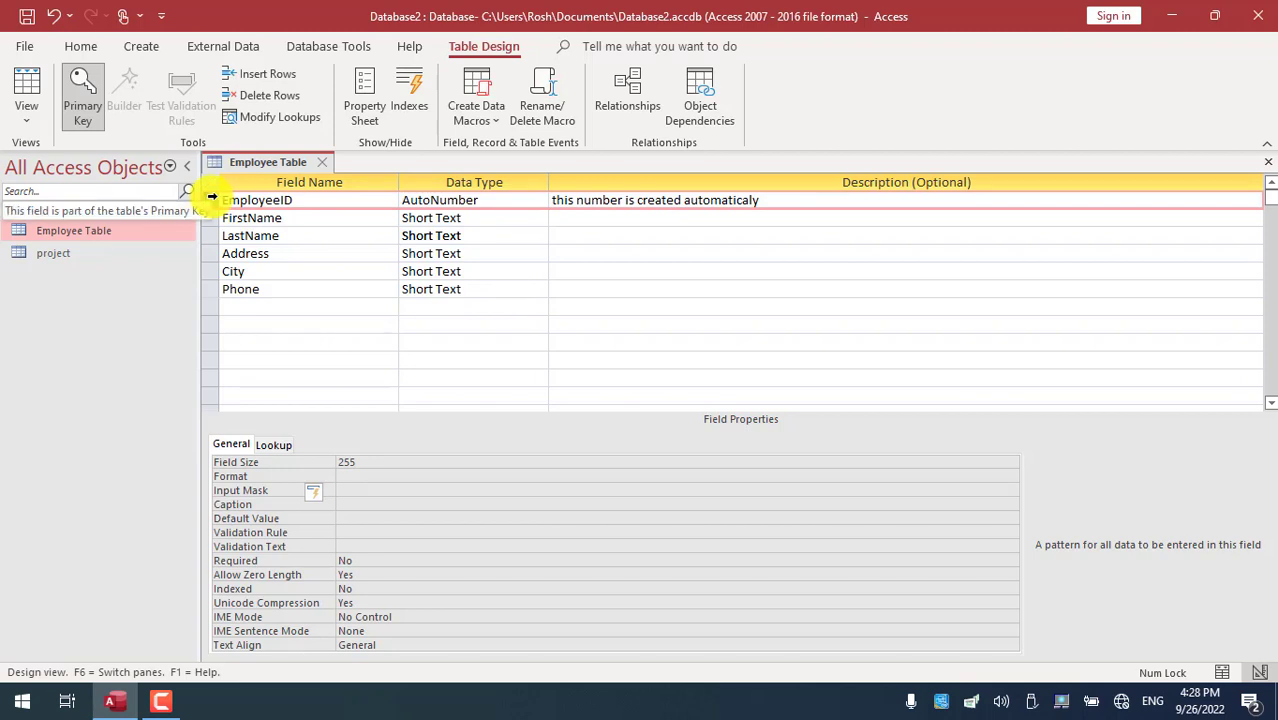
{"action": "left_click_drag", "start_coordinate": [215, 197], "coordinate": [210, 535]}
{"action": "scroll", "coordinate": [274, 271], "scroll_direction": "up", "scroll_amount": 10}
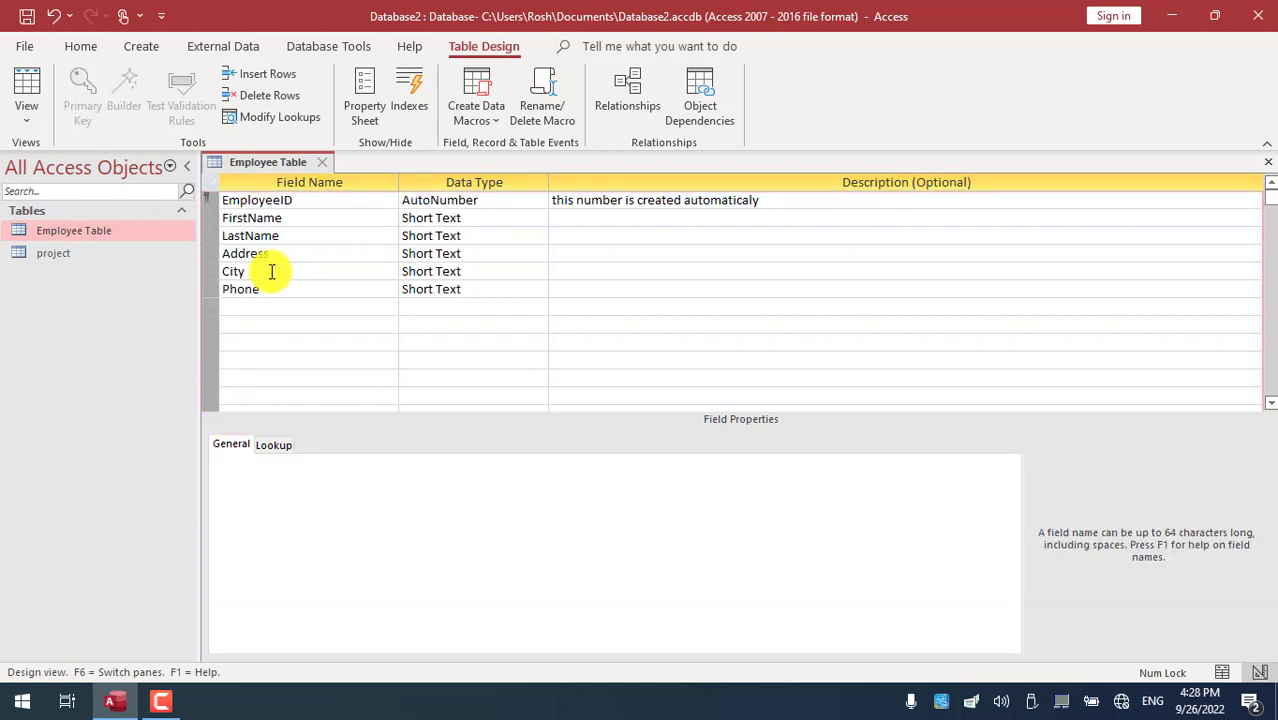
{"action": "left_click", "coordinate": [271, 271]}
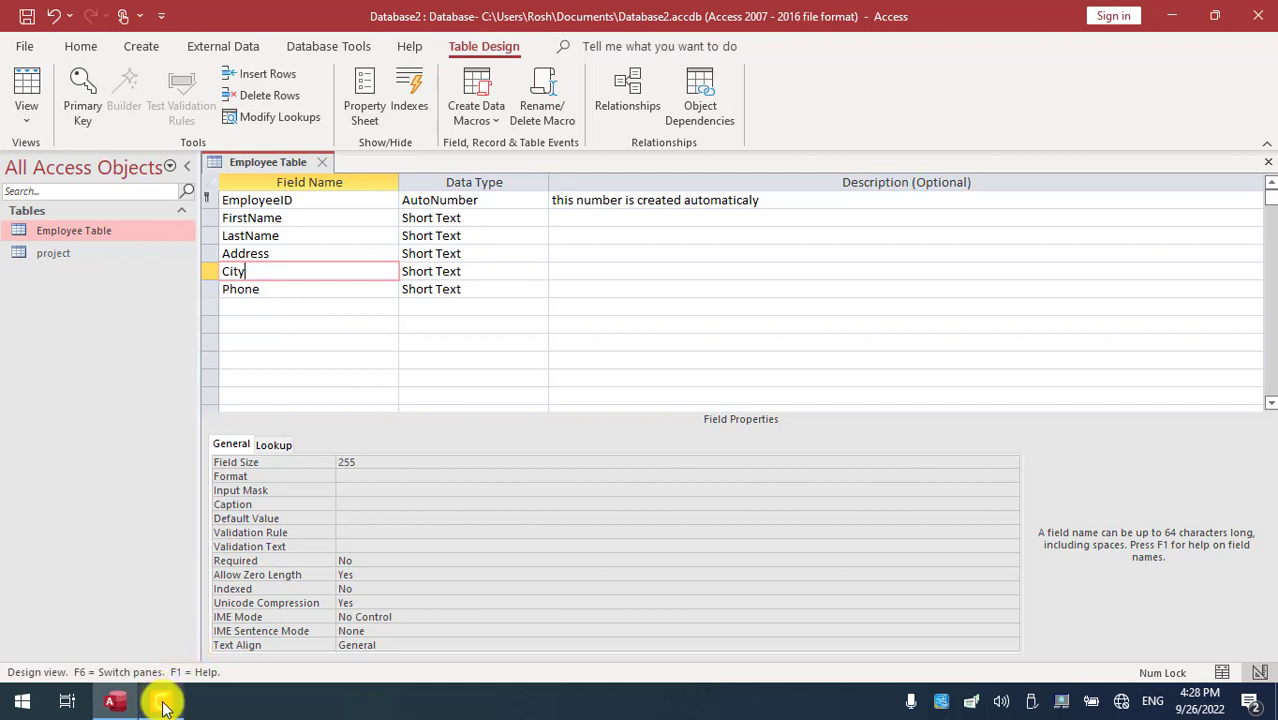
{"action": "mouse_move", "coordinate": [165, 703]}
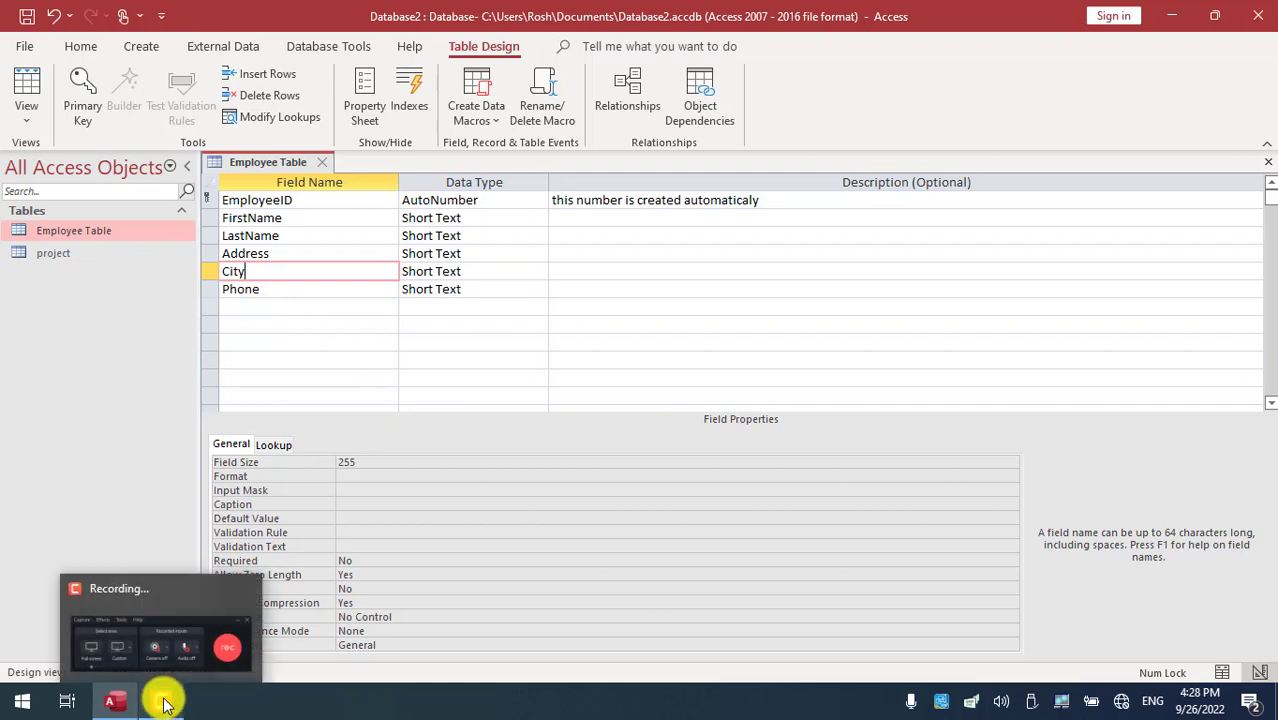